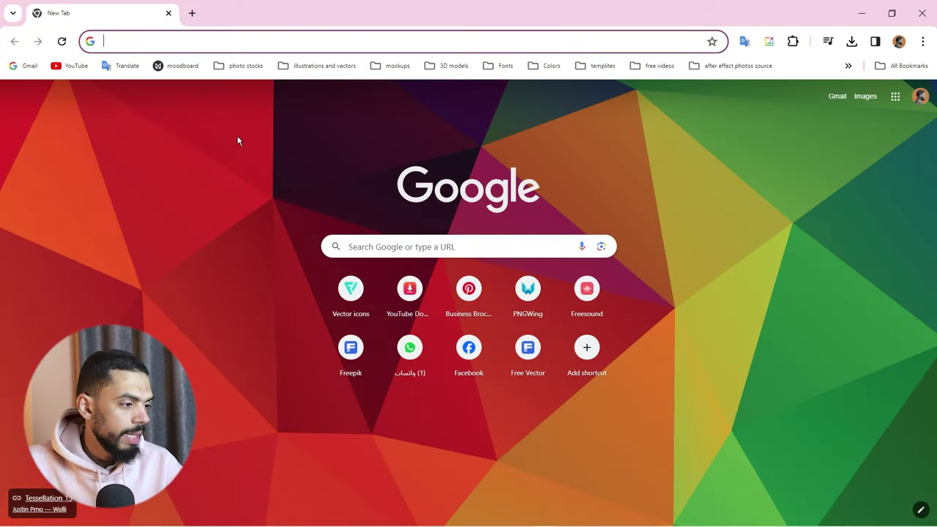
Step: Open behance.net from the address bar suggestions and scroll its For You feed
text(b)
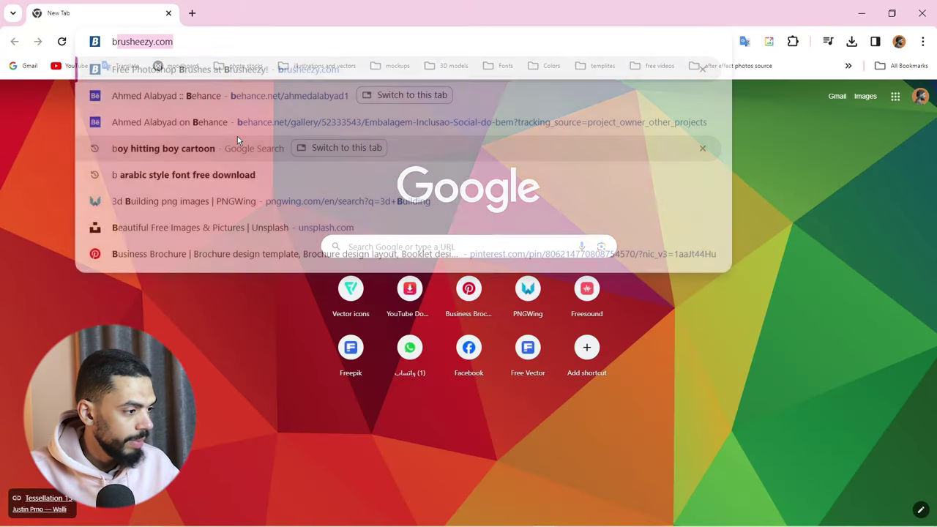
text(ehancr)
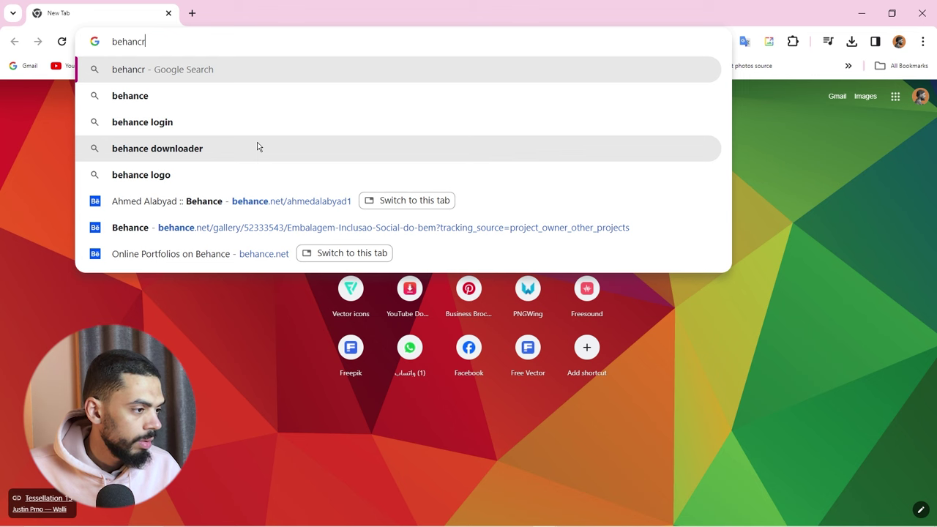
click(345, 252)
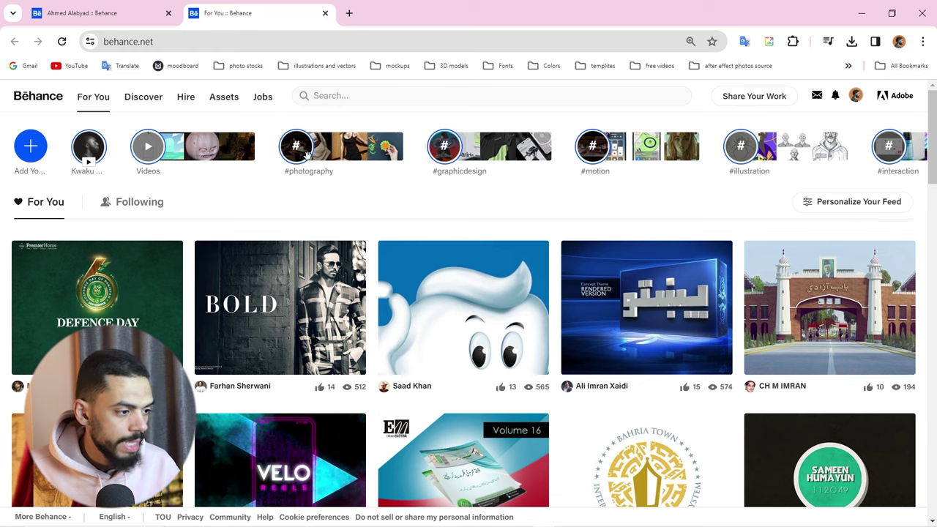
scroll(268, 152, down, 1)
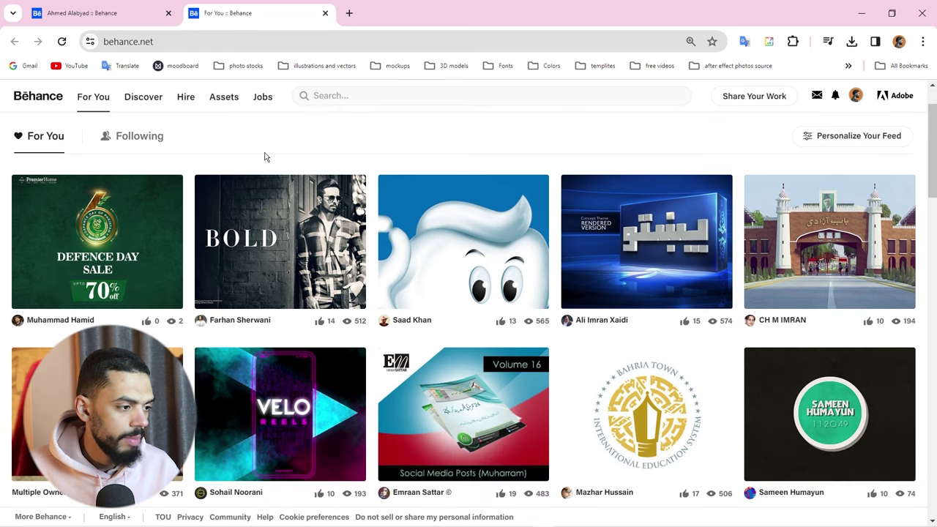
Step: Open Pinterest's home feed in a new third tab
click(349, 13)
text(po)
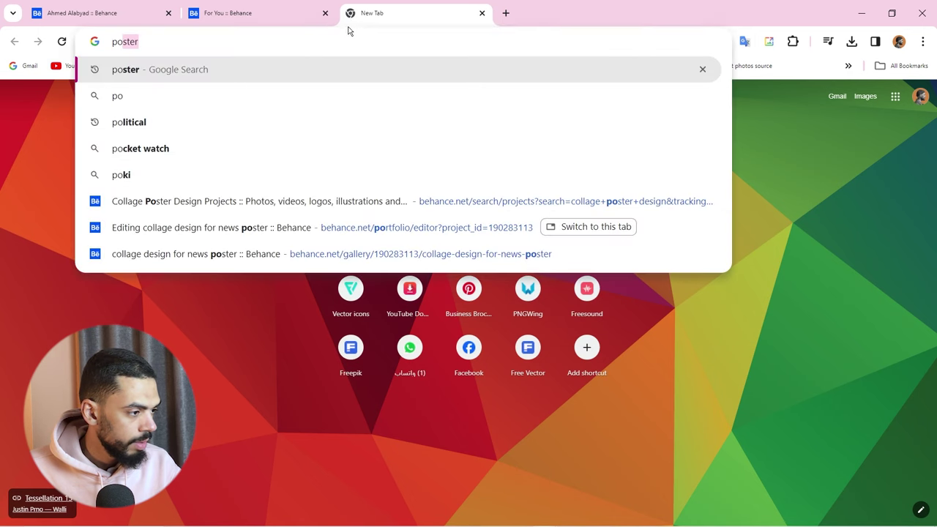
key(BackSpace)
key(BackSpace)
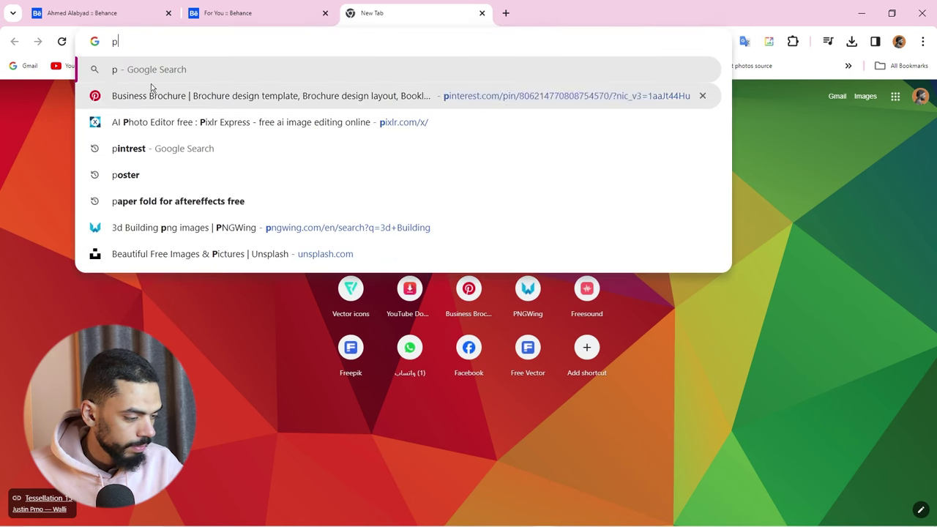
key(Return)
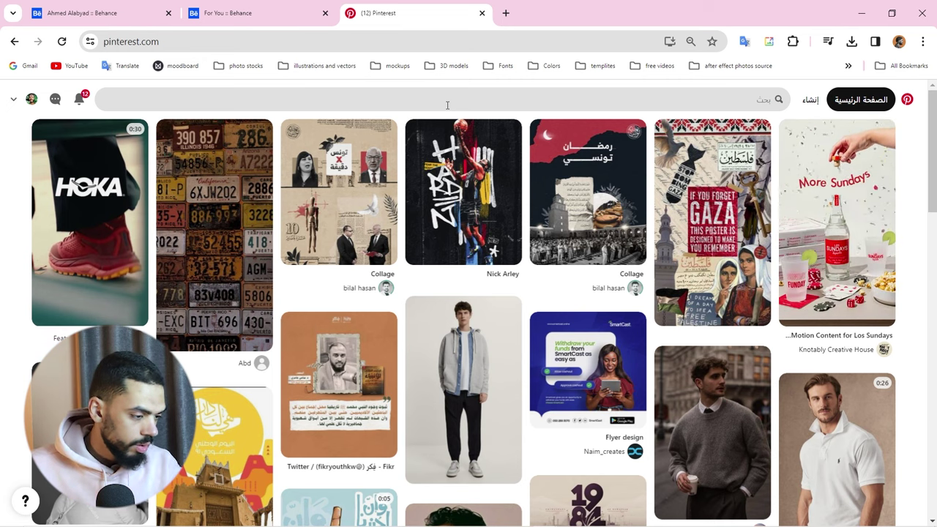
Step: Search both Pinterest and Behance for 'poster collage design'
click(447, 99)
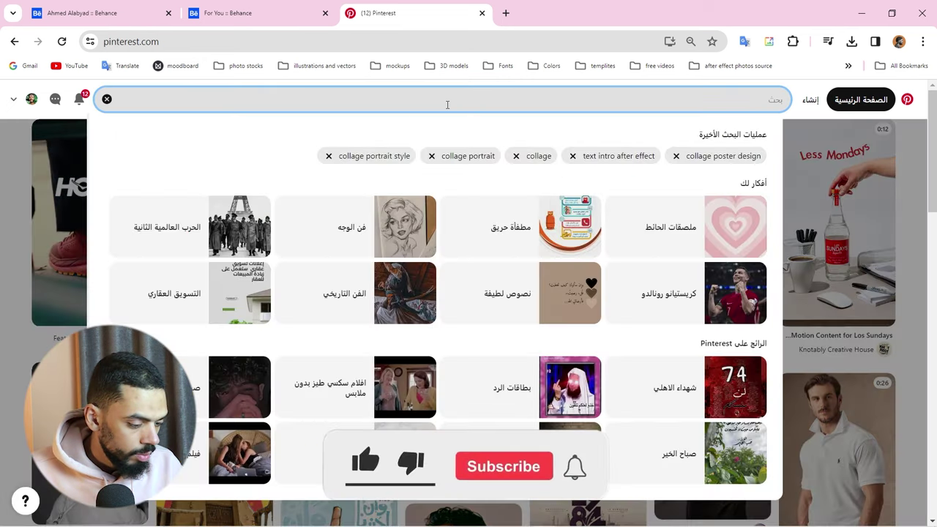
text(post)
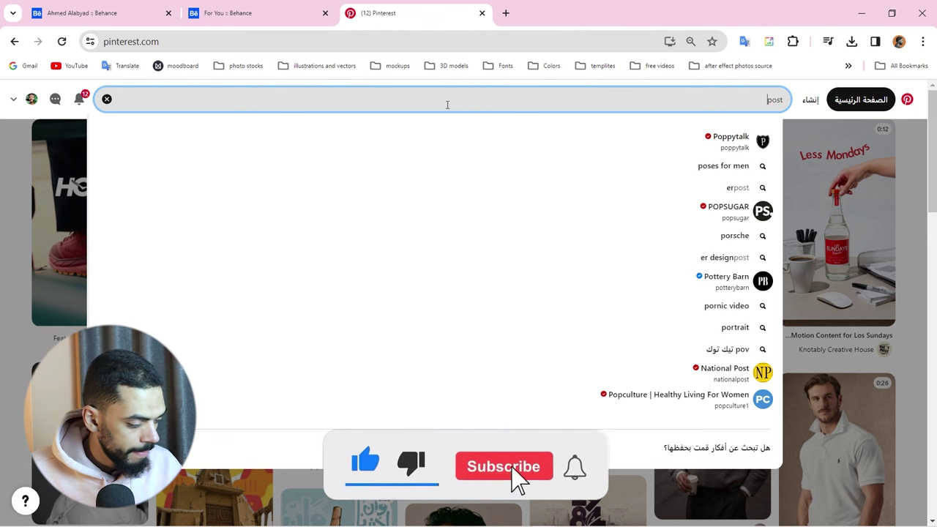
text(er coll)
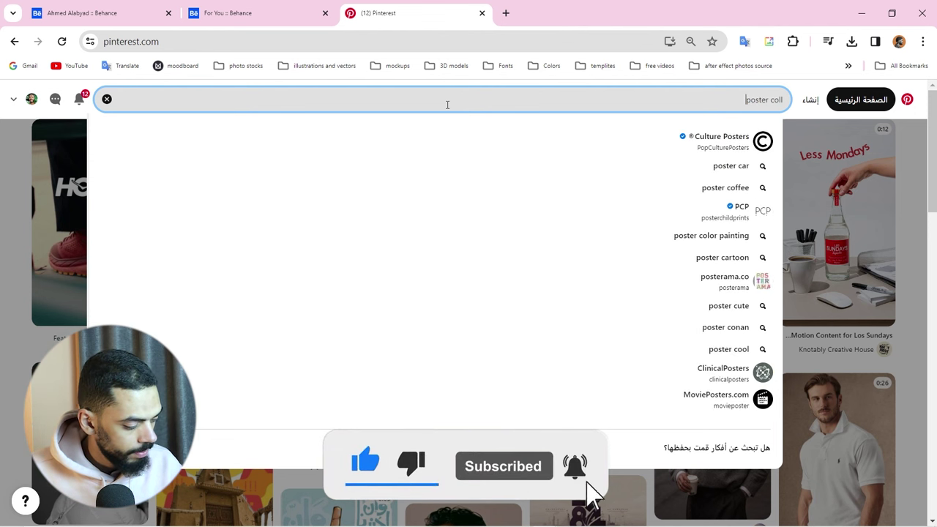
text(age des)
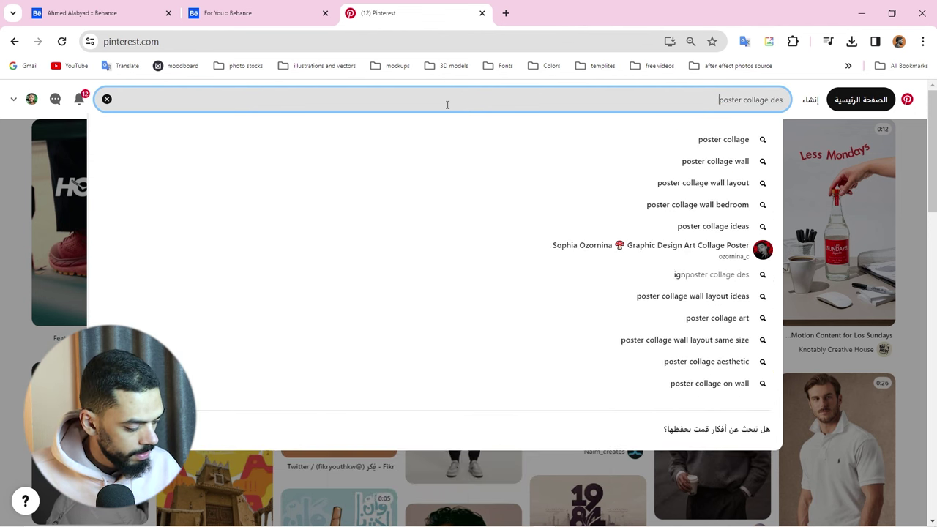
text(ign)
key(Return)
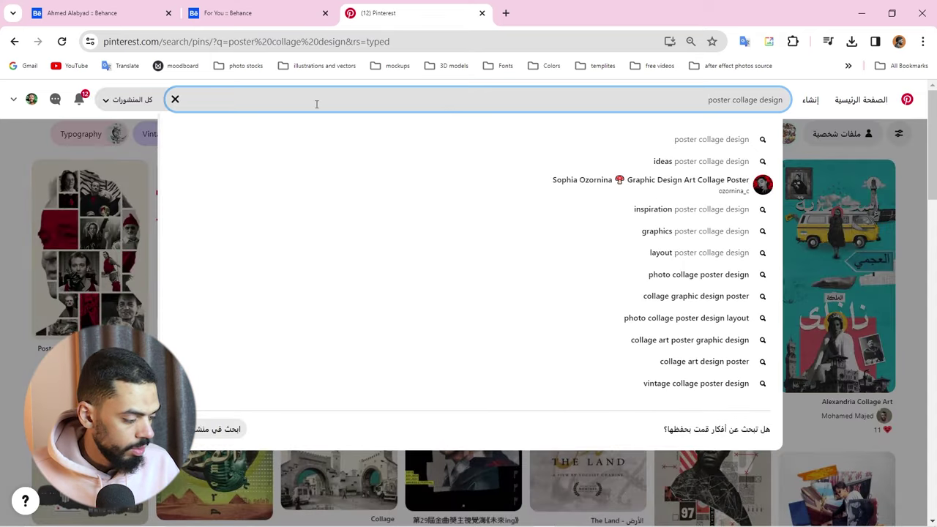
key(ctrl+a)
key(ctrl+c)
click(283, 9)
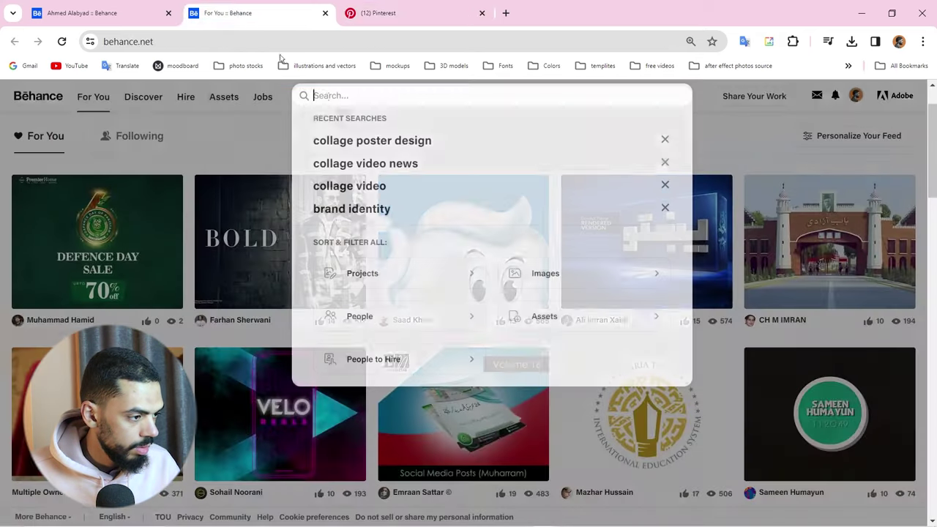
key(ctrl+v)
key(Return)
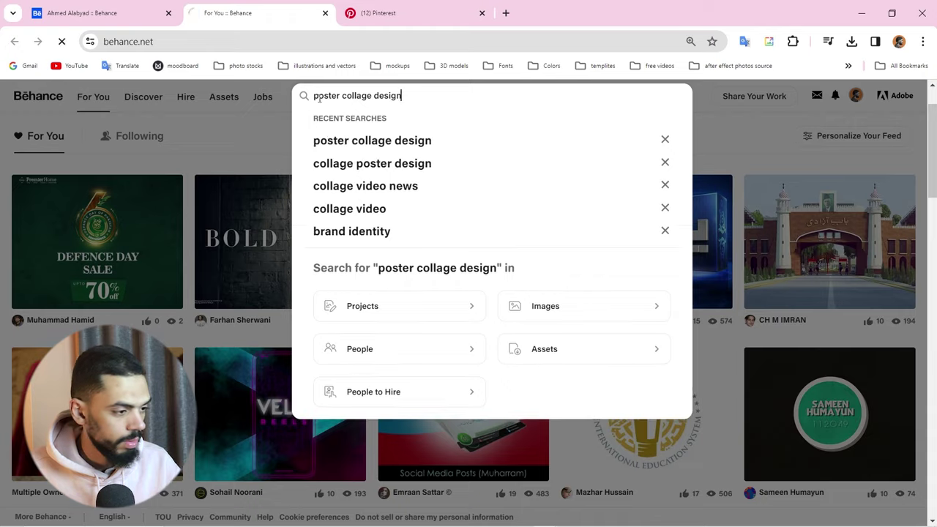
Step: Browse Pinterest's poster collage results and open the collaged face poster pin
click(361, 11)
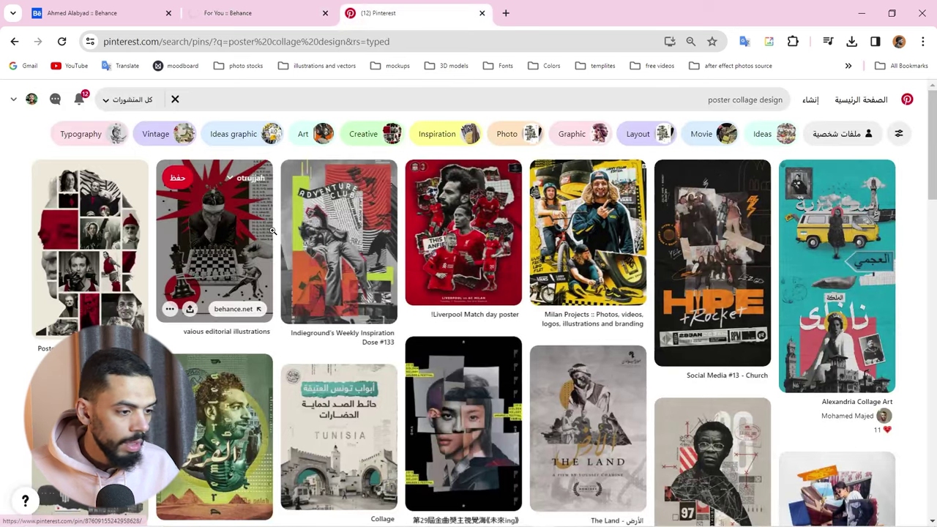
scroll(623, 292, down, 1)
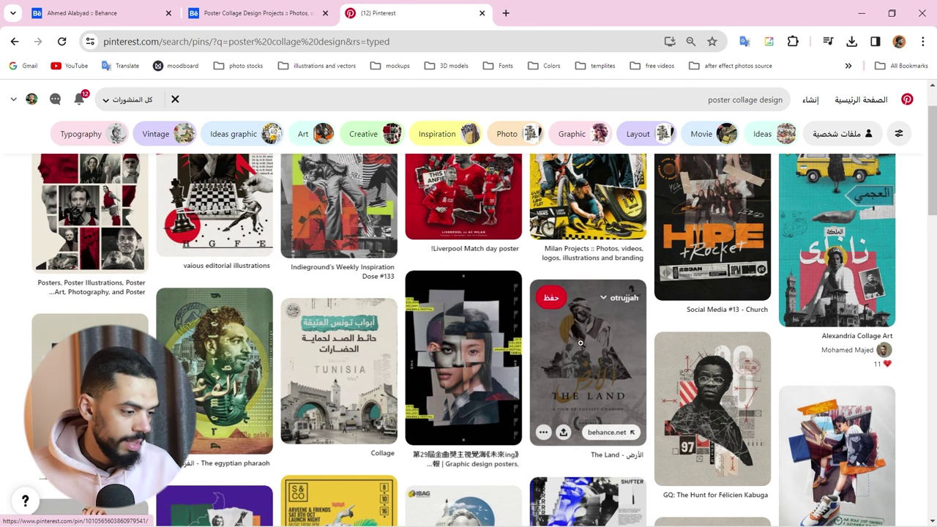
scroll(582, 343, down, 2)
scroll(590, 390, down, 3)
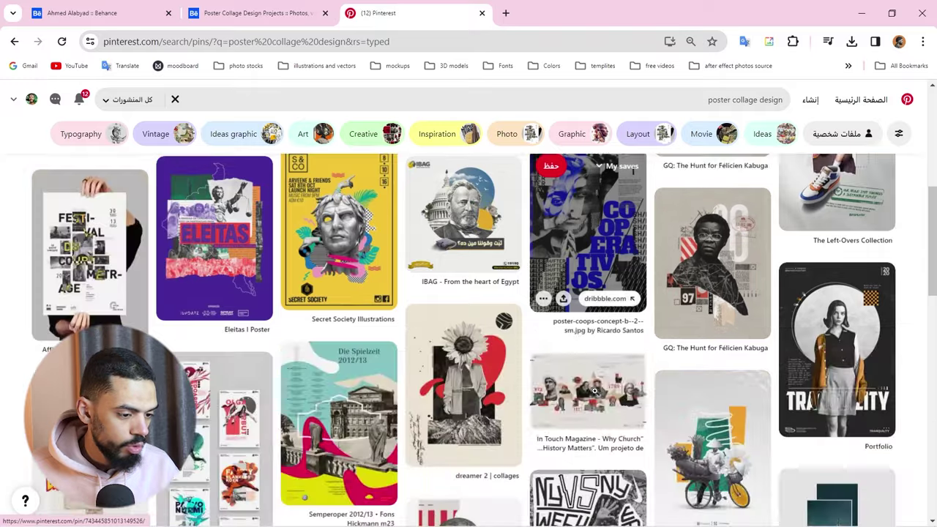
scroll(464, 322, up, 2)
scroll(463, 322, up, 3)
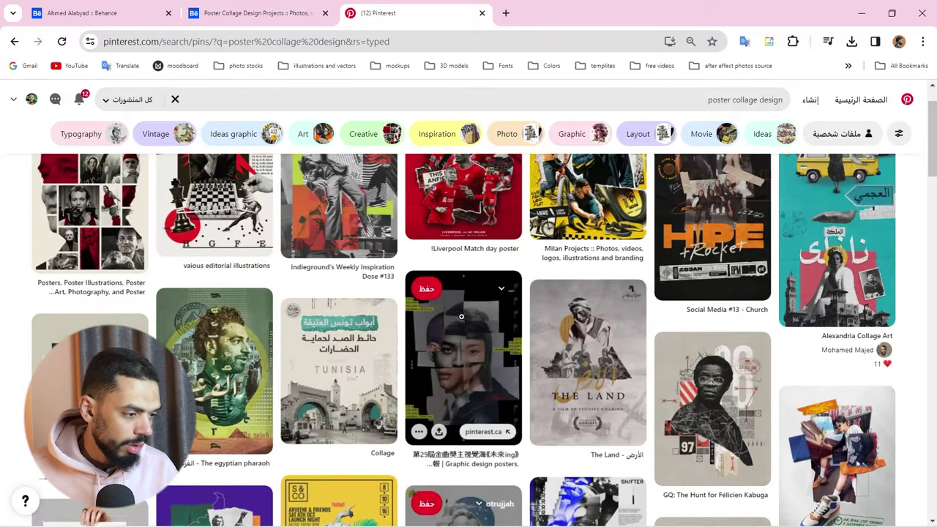
click(458, 349)
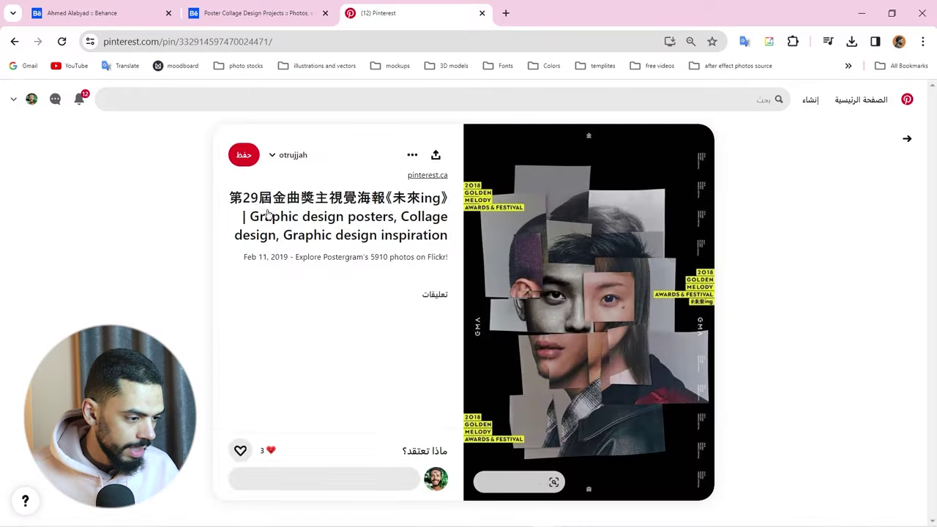
scroll(257, 219, down, 4)
scroll(257, 219, down, 1)
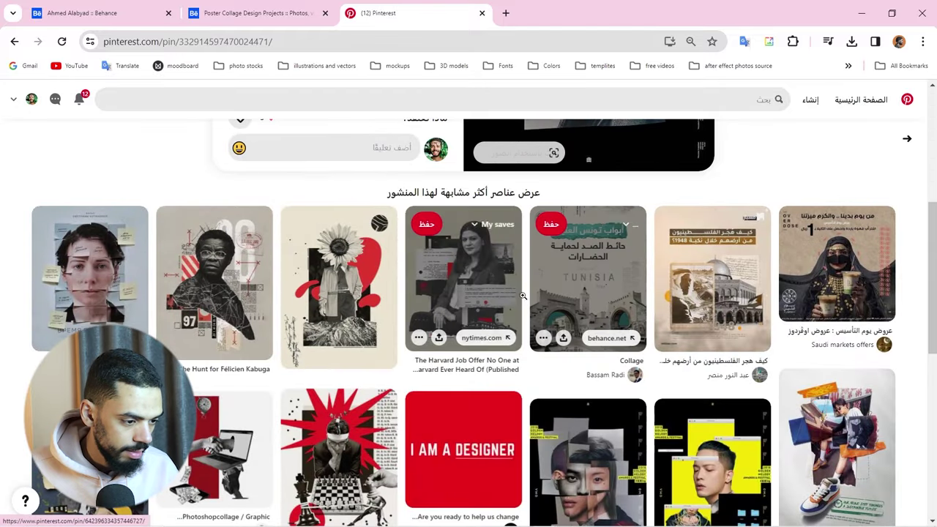
Step: Open the 1948 Palestinian displacement, old-paper quote and two-children-reading pins
click(710, 321)
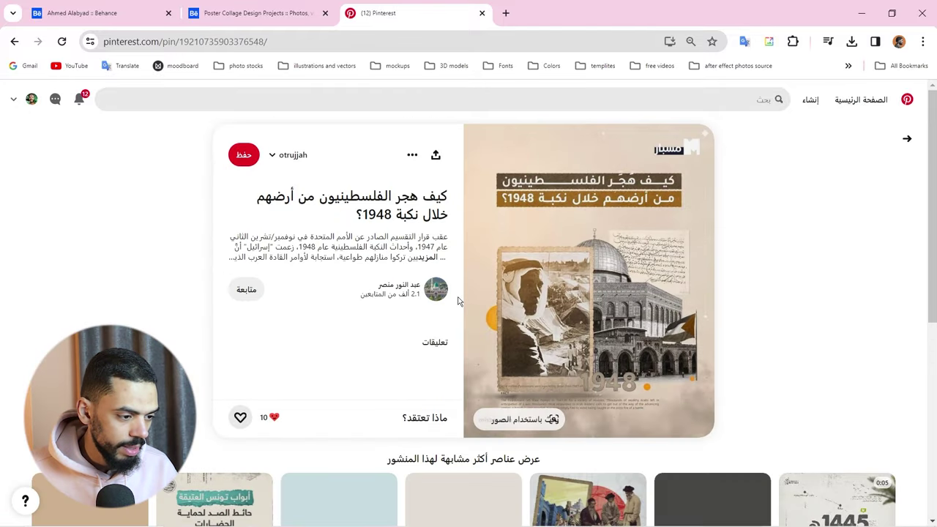
scroll(419, 355, down, 3)
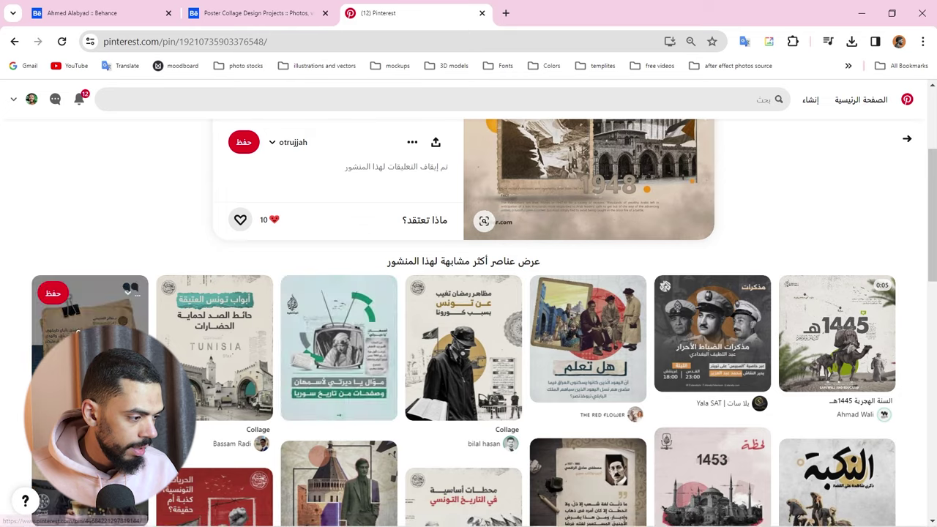
click(92, 300)
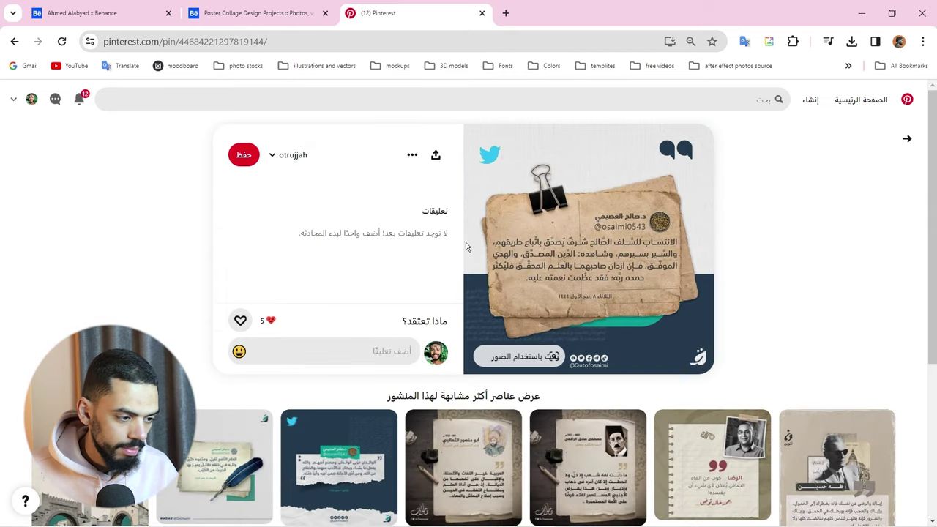
scroll(487, 284, down, 3)
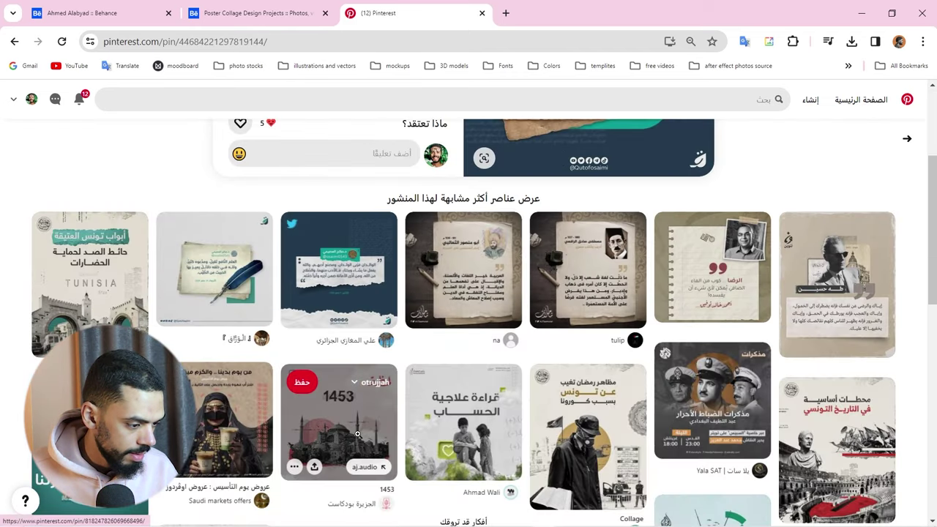
click(421, 430)
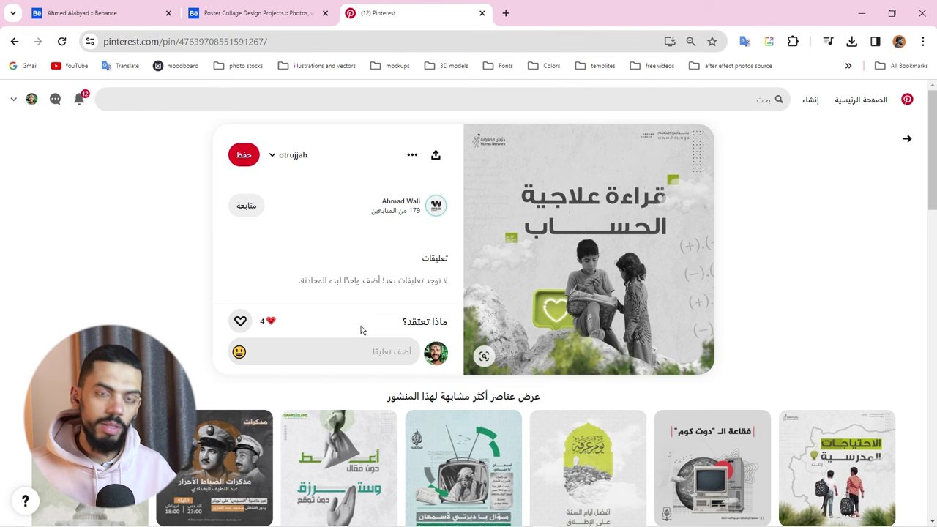
click(227, 13)
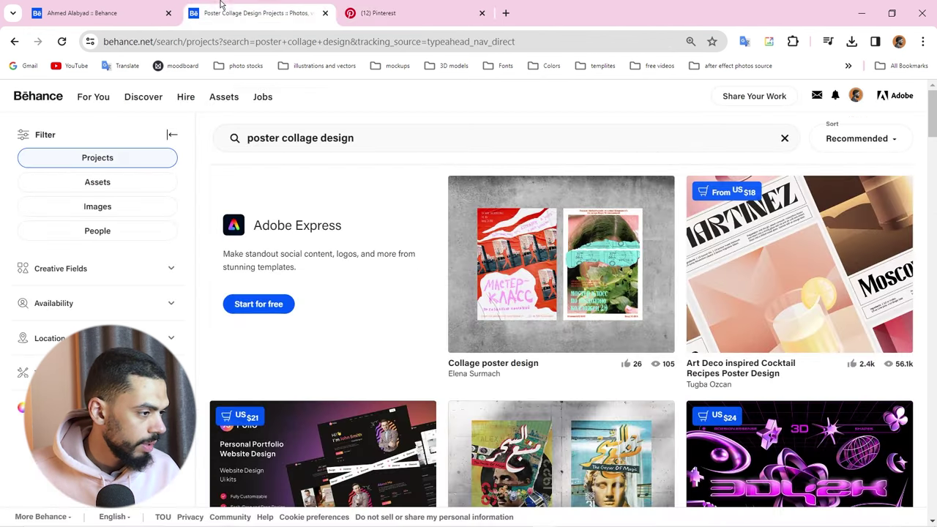
Step: Open The Middle East (Social Media Designs) project from the profile's Moodboards
scroll(417, 285, down, 2)
scroll(405, 280, down, 3)
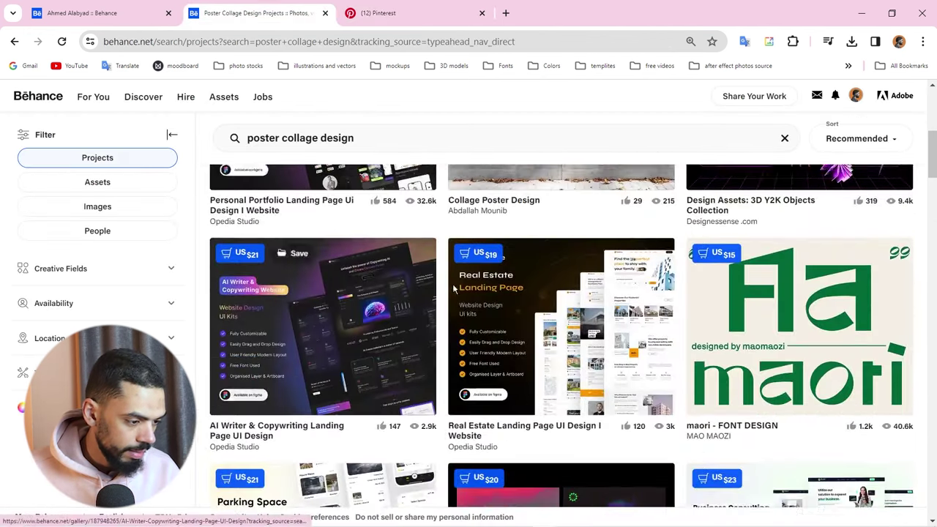
scroll(405, 280, down, 2)
click(70, 8)
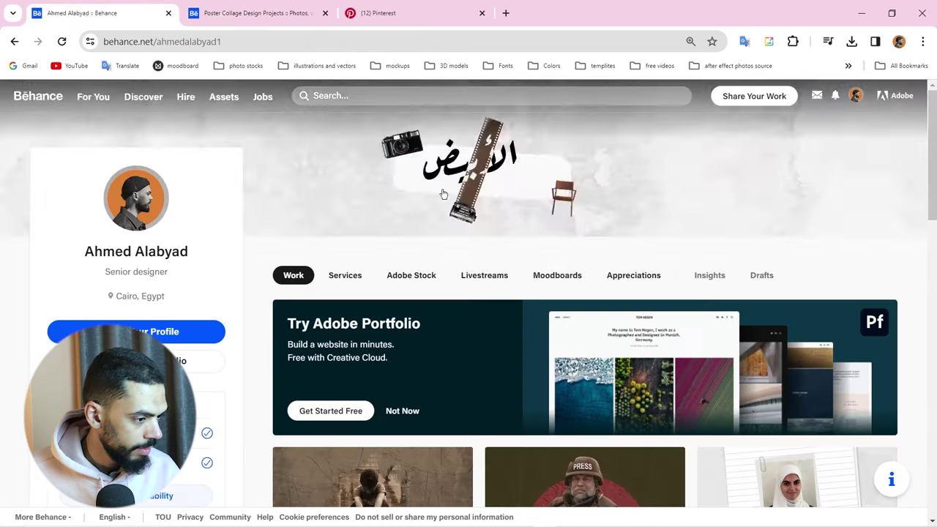
click(551, 277)
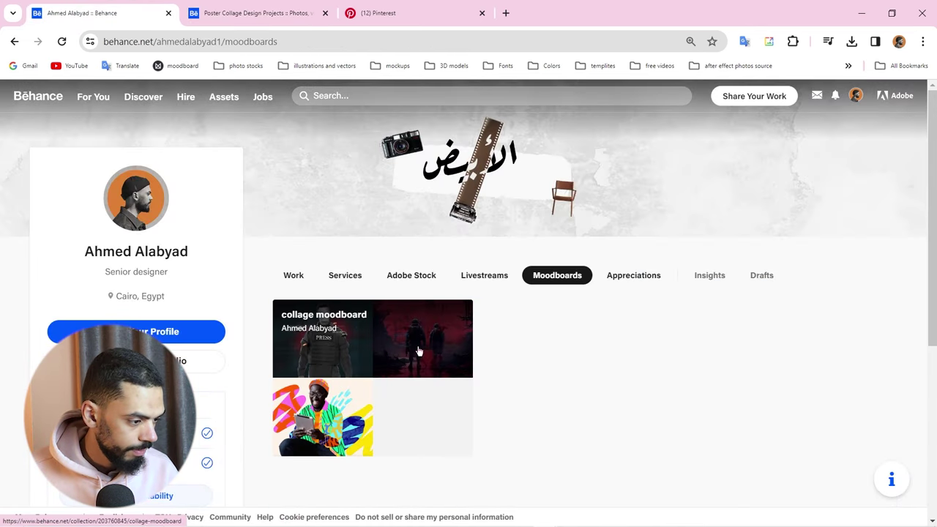
click(344, 375)
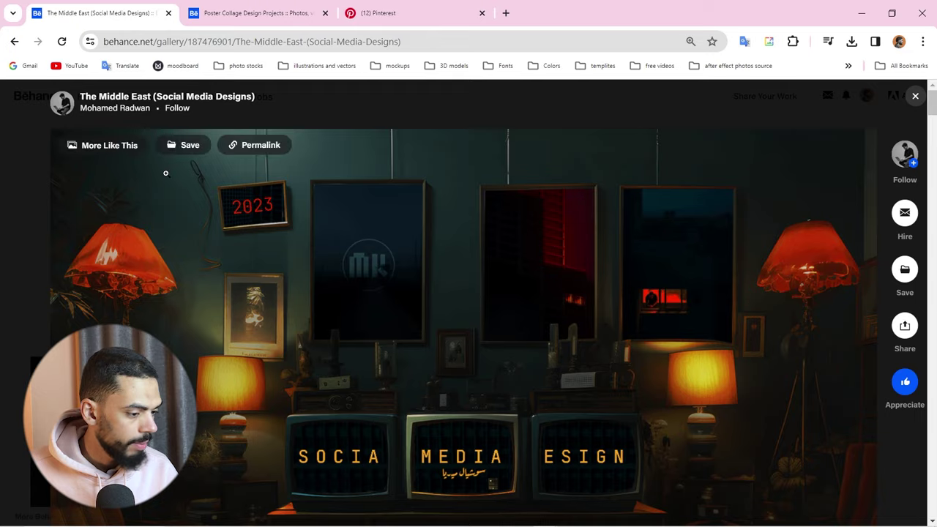
Step: Scroll through the project's red Gaza poster series
scroll(165, 174, down, 3)
scroll(165, 175, down, 3)
scroll(165, 174, down, 5)
scroll(166, 174, down, 5)
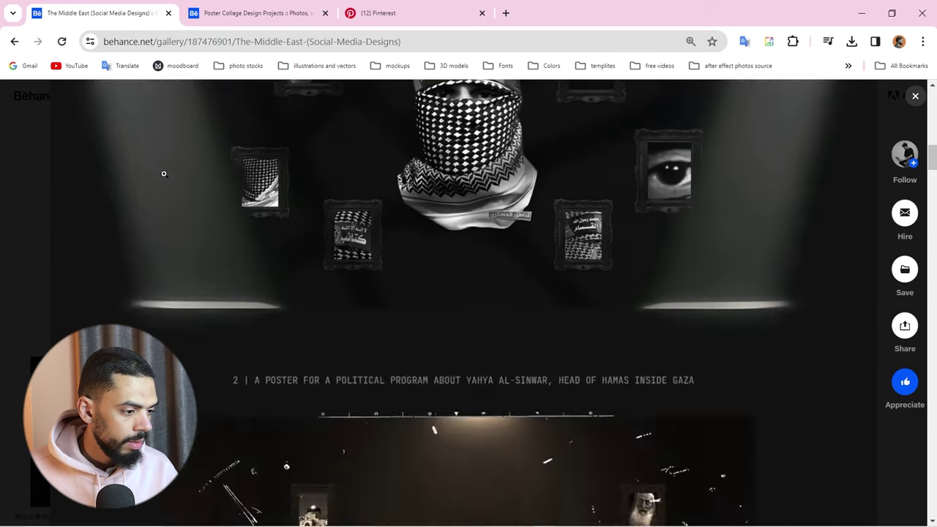
scroll(161, 174, down, 5)
scroll(161, 174, down, 5)
scroll(160, 176, down, 3)
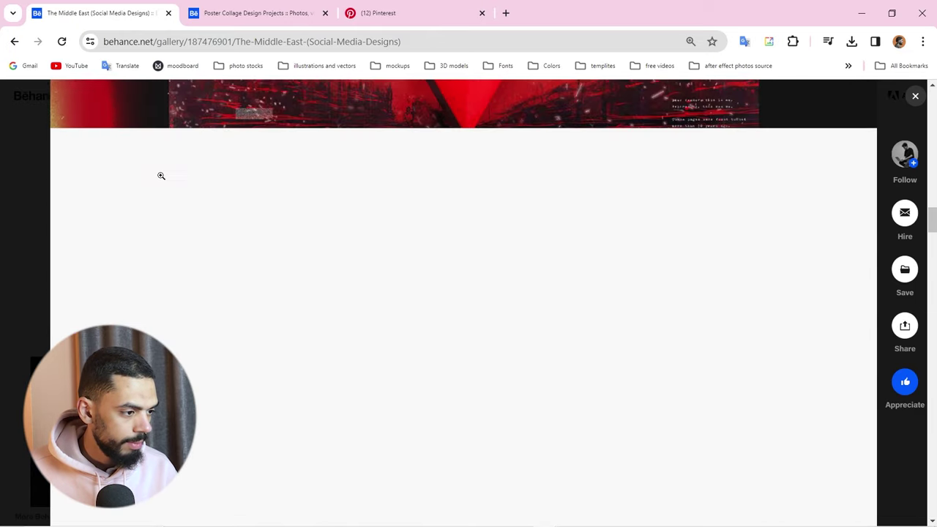
scroll(161, 175, down, 2)
scroll(161, 176, up, 2)
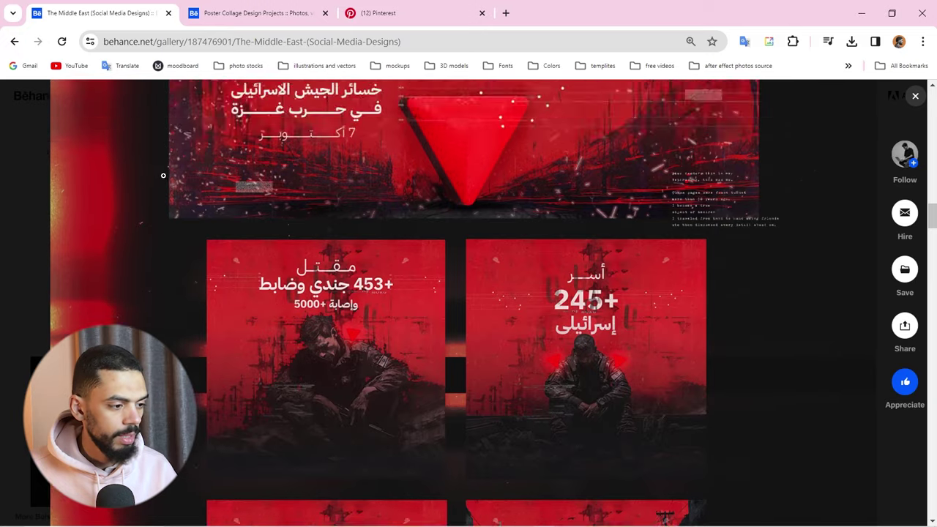
scroll(166, 175, down, 1)
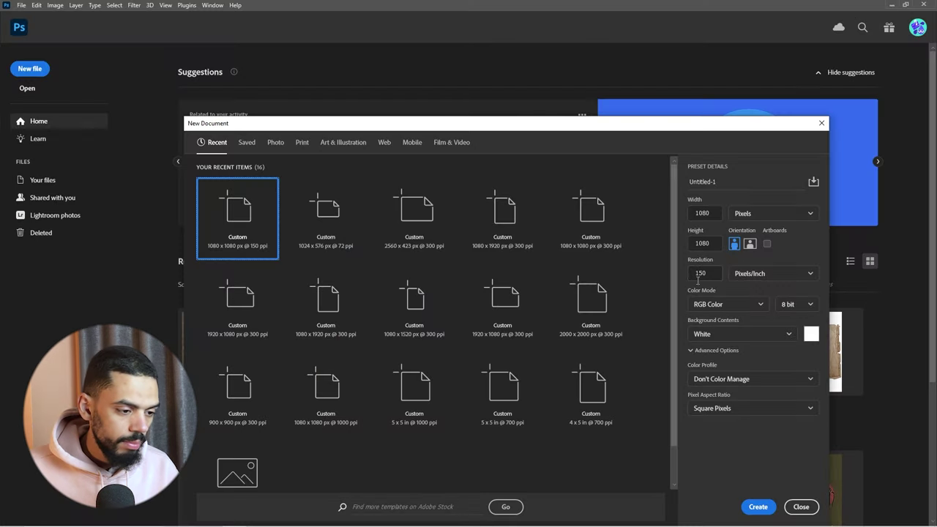
Step: Create the 1080×1080 px, 150 ppi document and select the Move tool
click(758, 507)
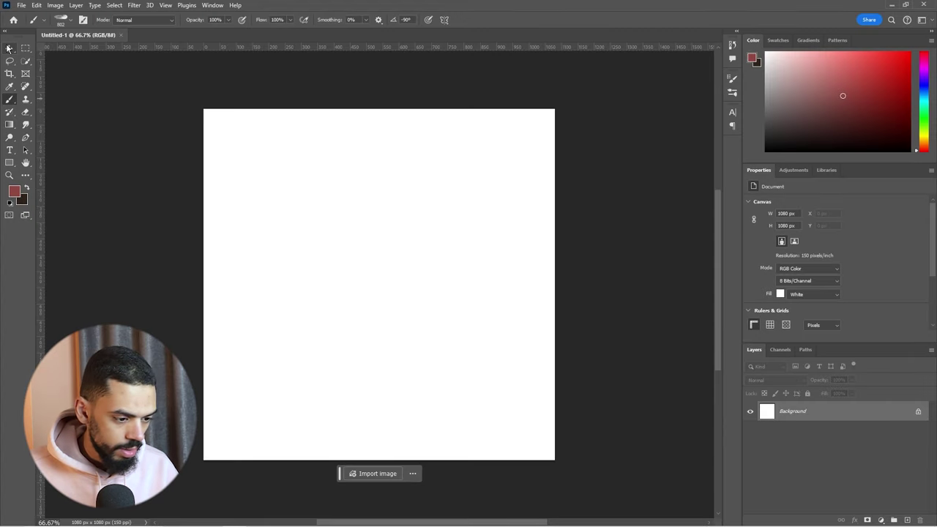
click(9, 48)
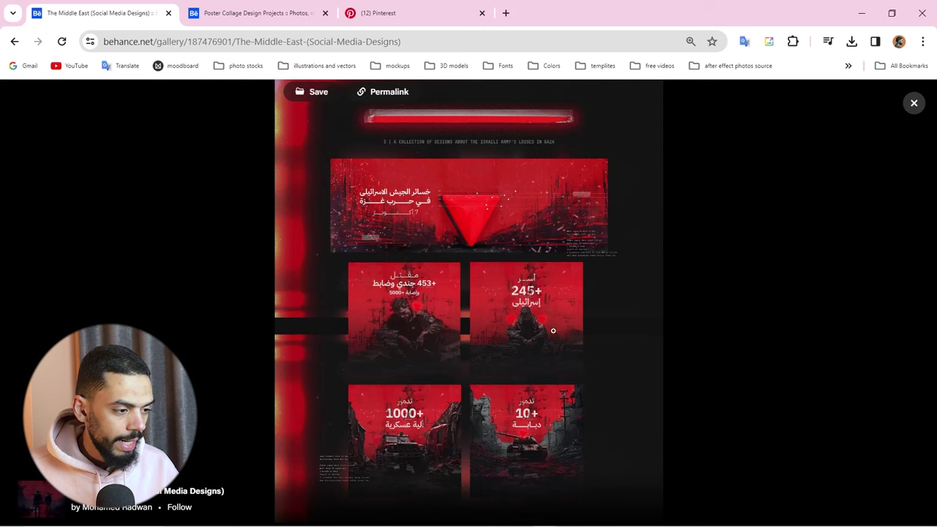
click(407, 306)
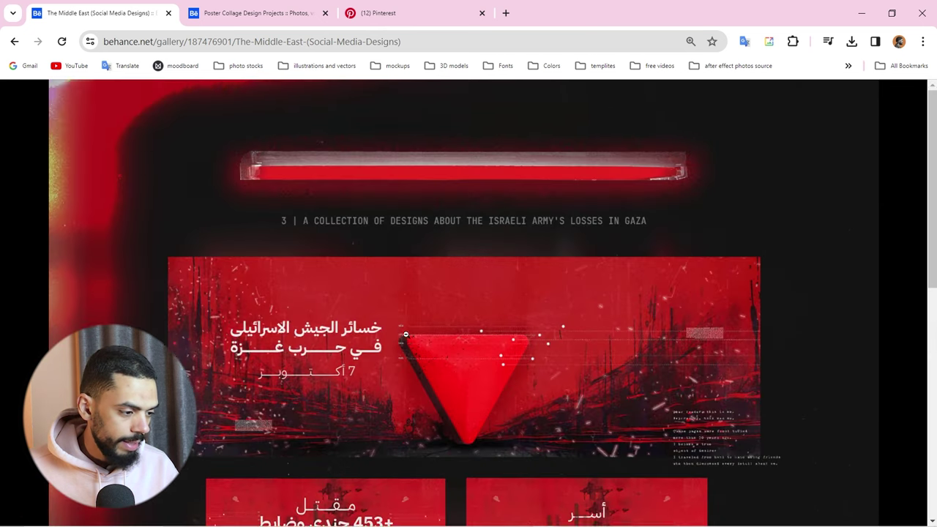
scroll(381, 301, down, 5)
scroll(337, 296, up, 1)
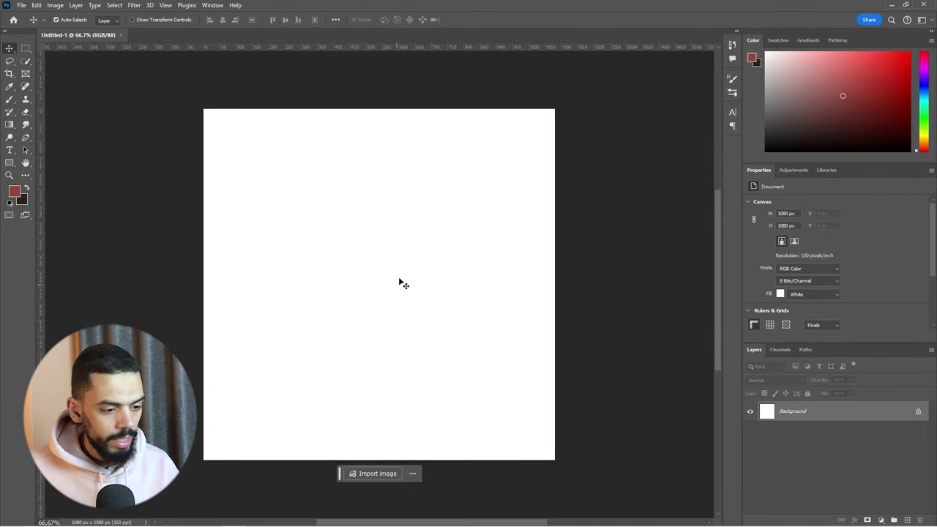
Step: Add a brown Solid Color fill layer, Color Fill 1, above the white Background
click(881, 519)
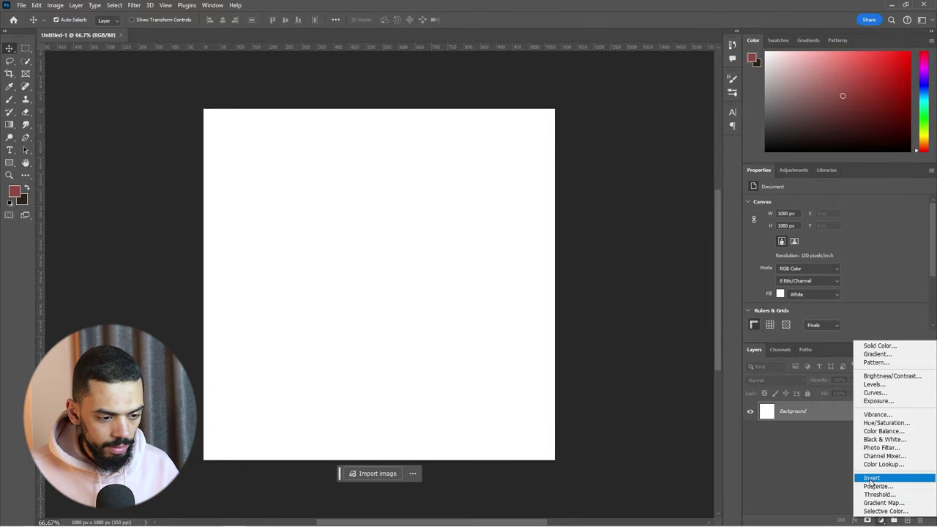
click(879, 345)
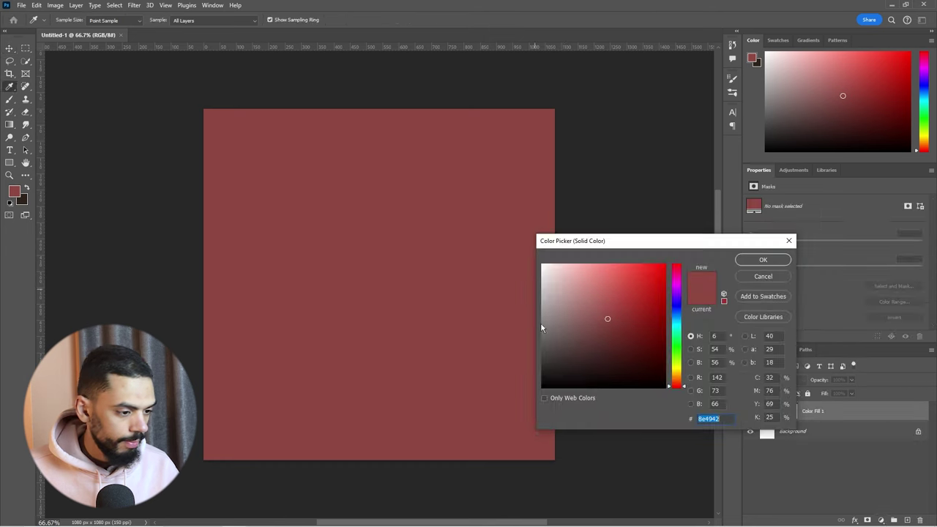
drag(685, 386, 684, 377)
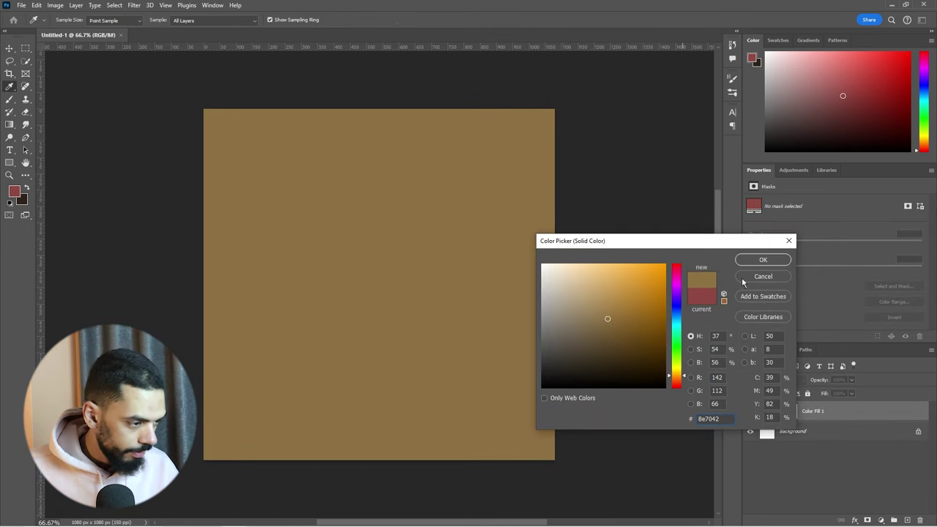
drag(684, 379, 685, 382)
click(765, 261)
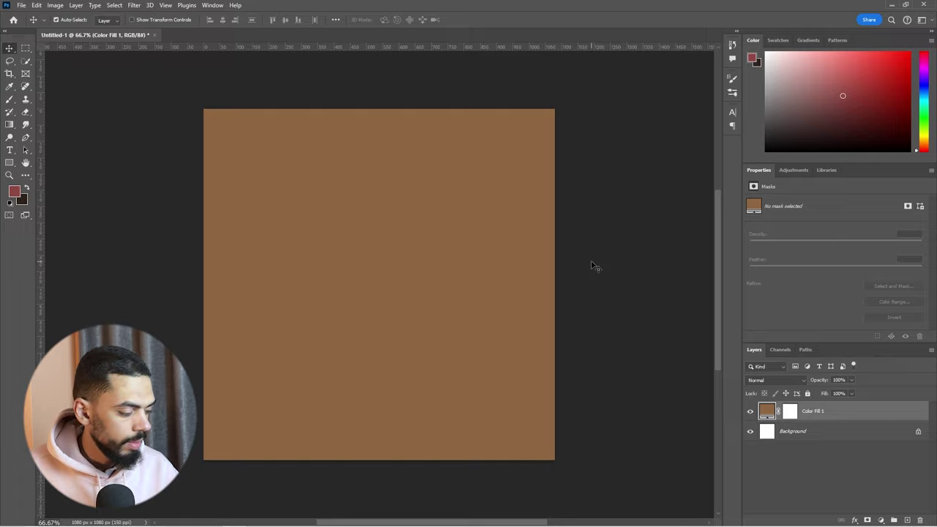
key(alt+Tab)
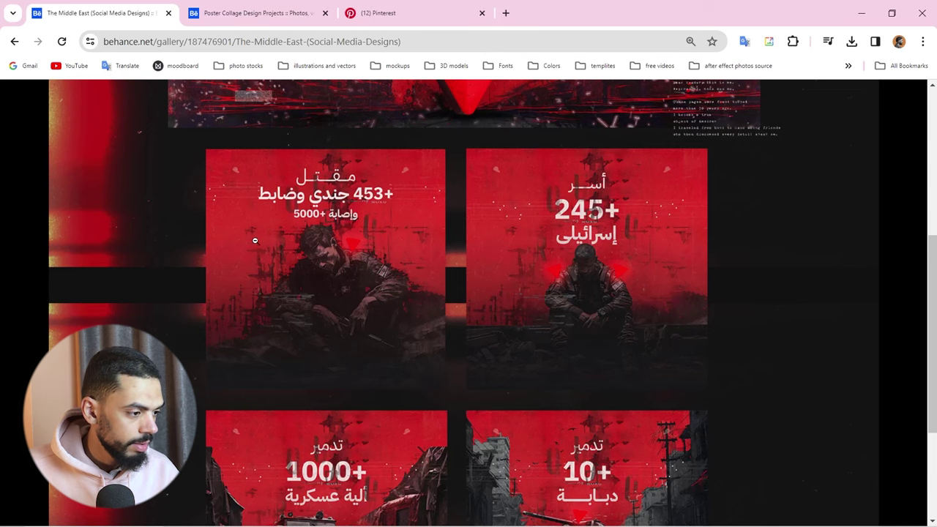
Step: Open Freepik in a new browser tab and search for background textures
click(515, 13)
text(fre)
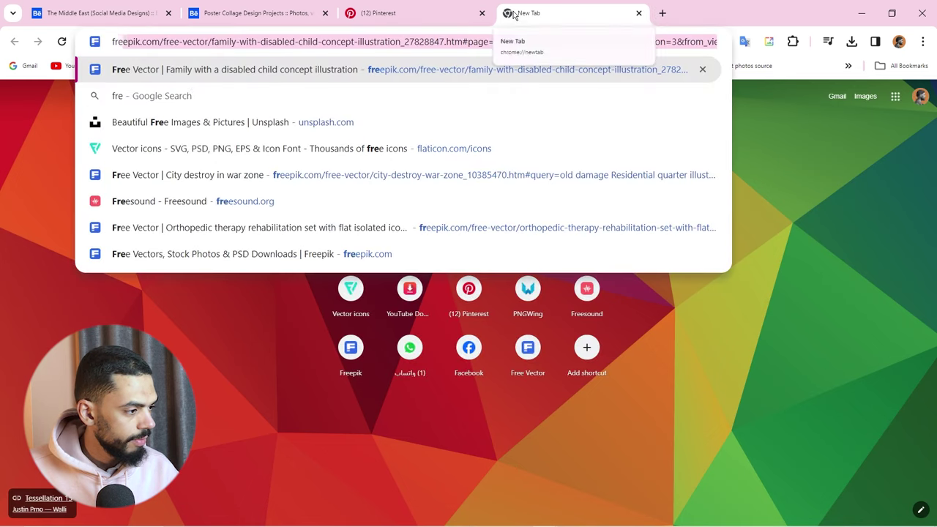
text(epi)
key(Return)
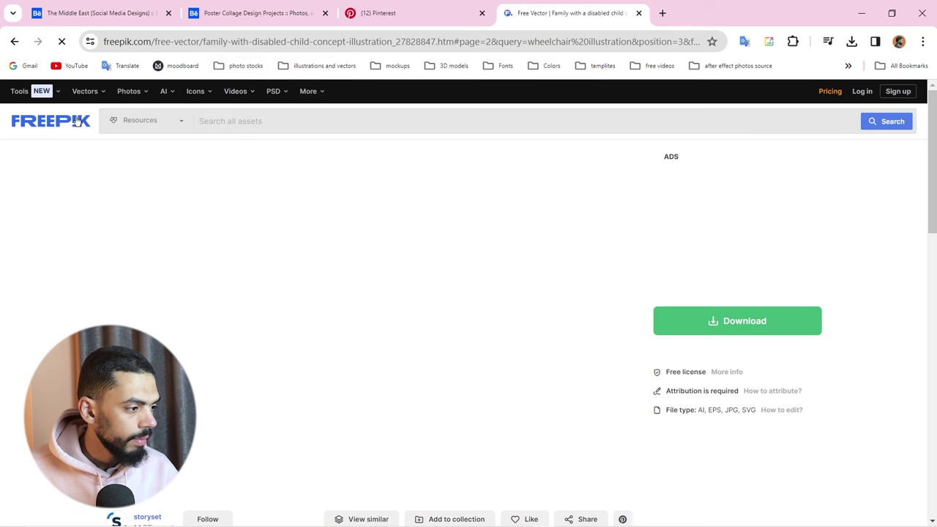
click(73, 121)
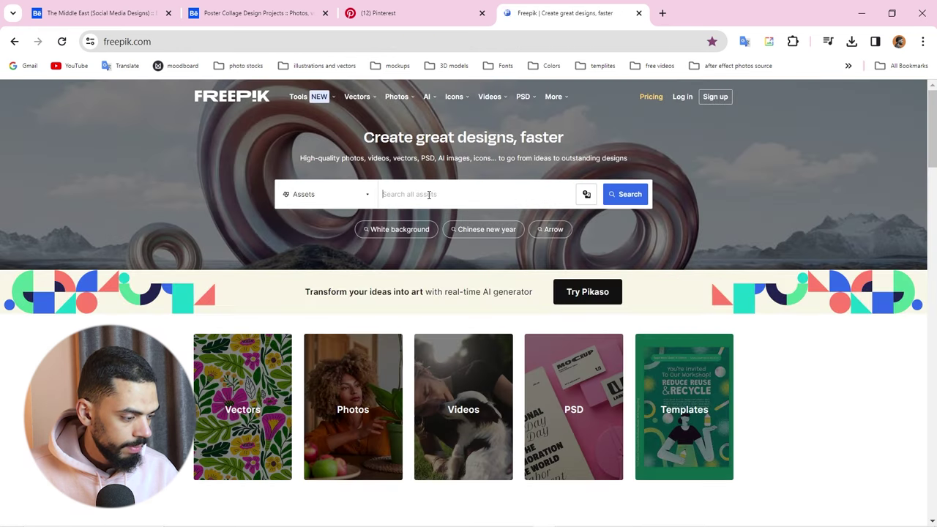
click(430, 194)
text(background tex)
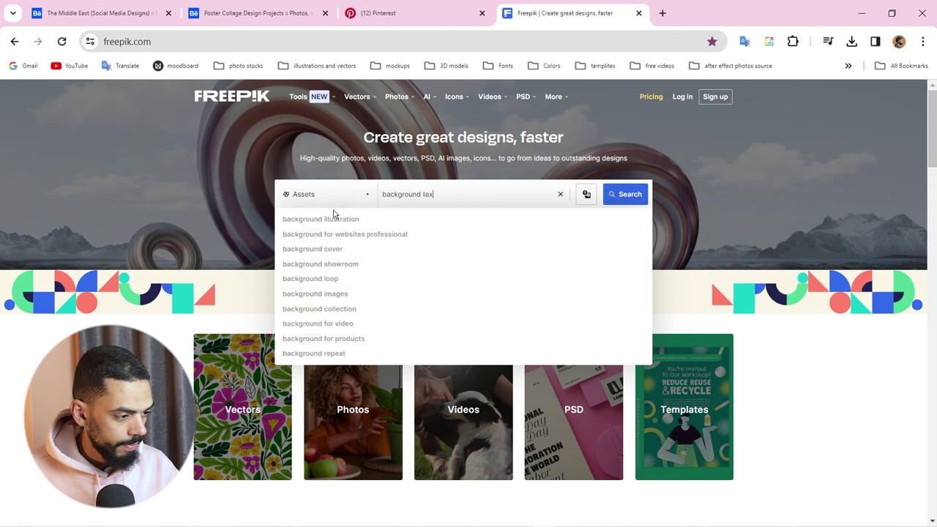
click(360, 222)
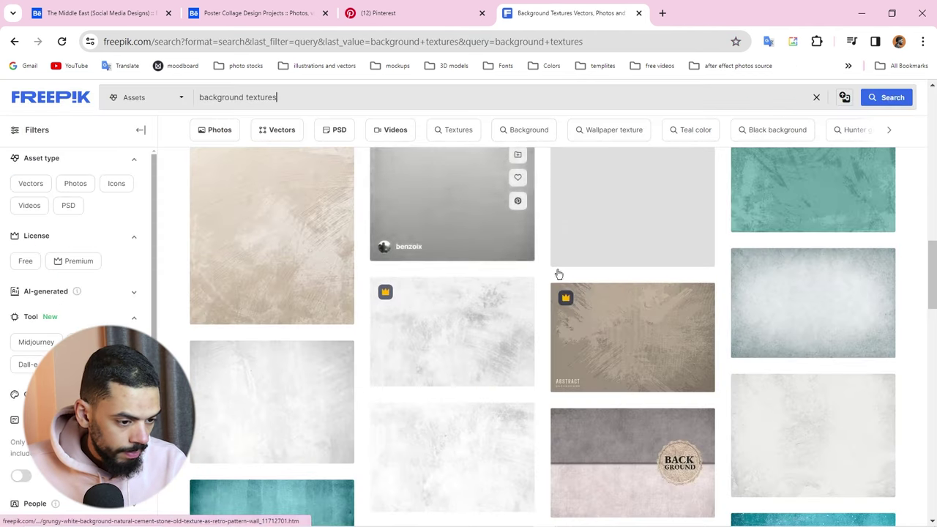
Step: Pick a dark scratched texture from the 'background textures' results and open its page
scroll(841, 293, down, 2)
scroll(851, 300, down, 2)
scroll(903, 304, down, 1)
scroll(901, 303, down, 2)
scroll(901, 303, down, 2)
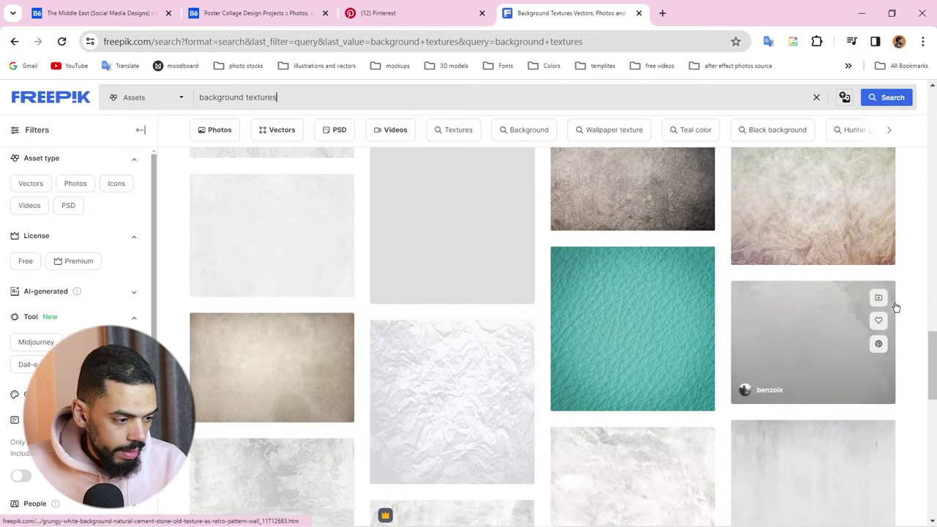
scroll(777, 299, up, 1)
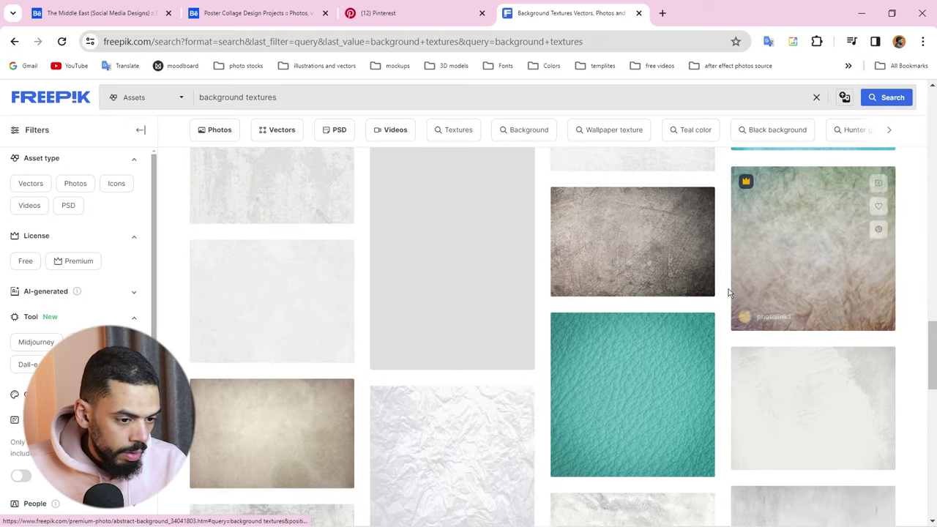
middle_click(675, 281)
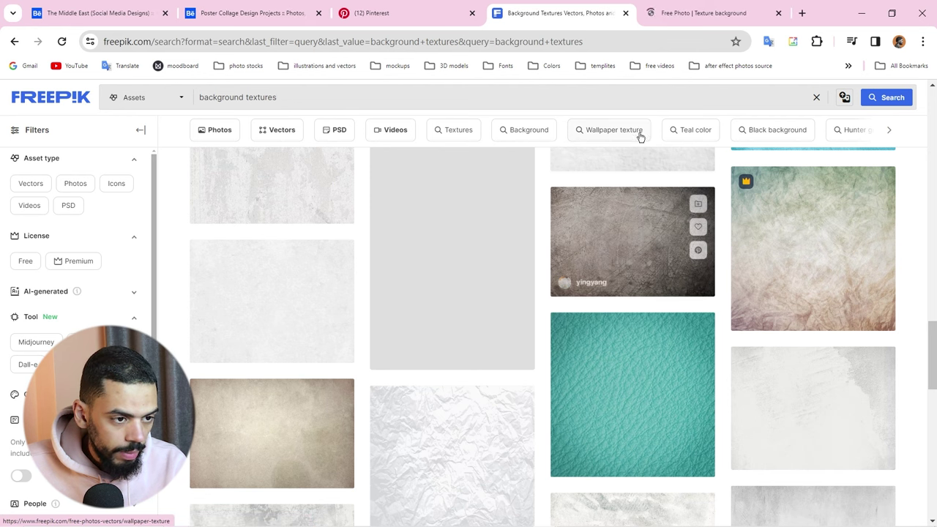
click(656, 16)
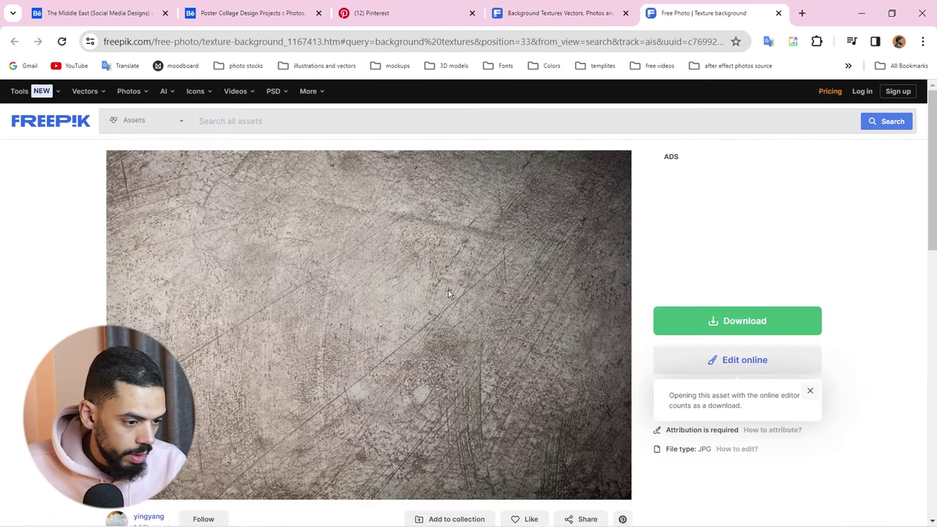
Step: Download the free Texture background photo into the using folder
scroll(454, 296, down, 2)
click(699, 202)
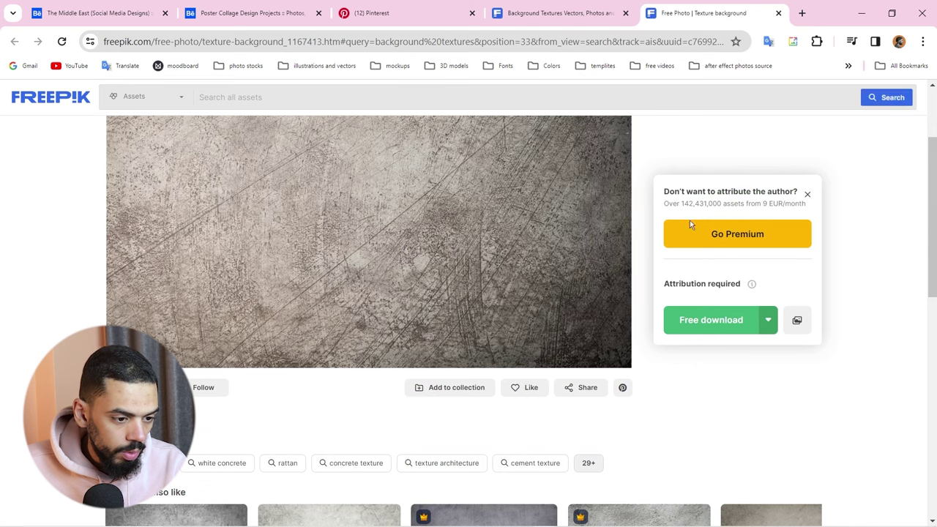
click(680, 320)
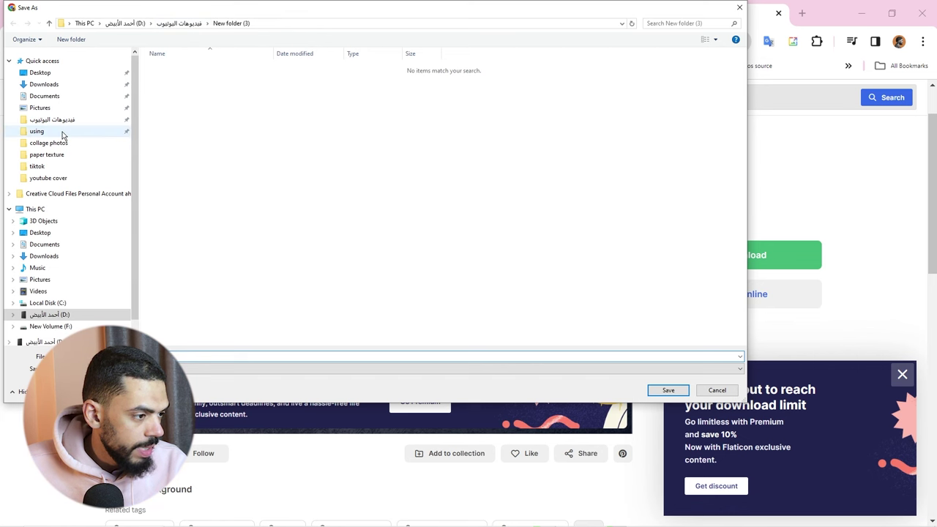
click(36, 131)
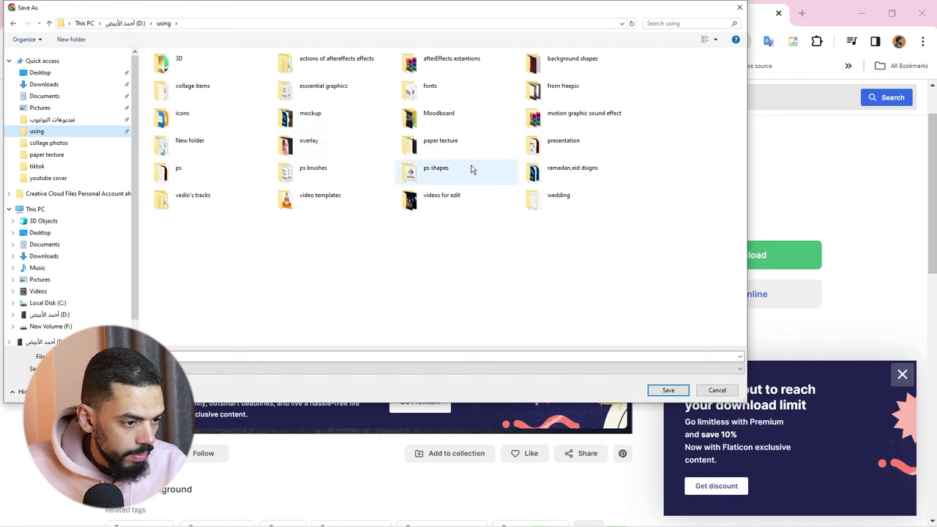
key(Return)
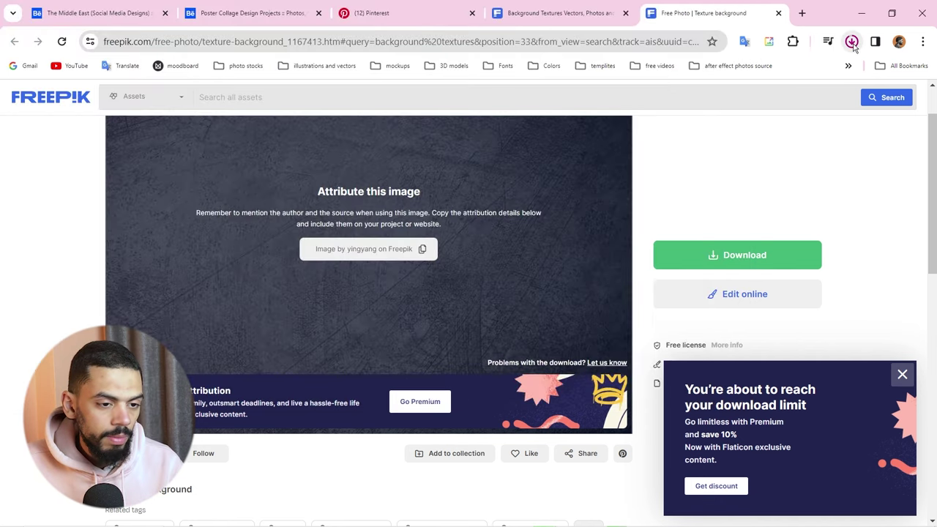
click(853, 44)
click(805, 98)
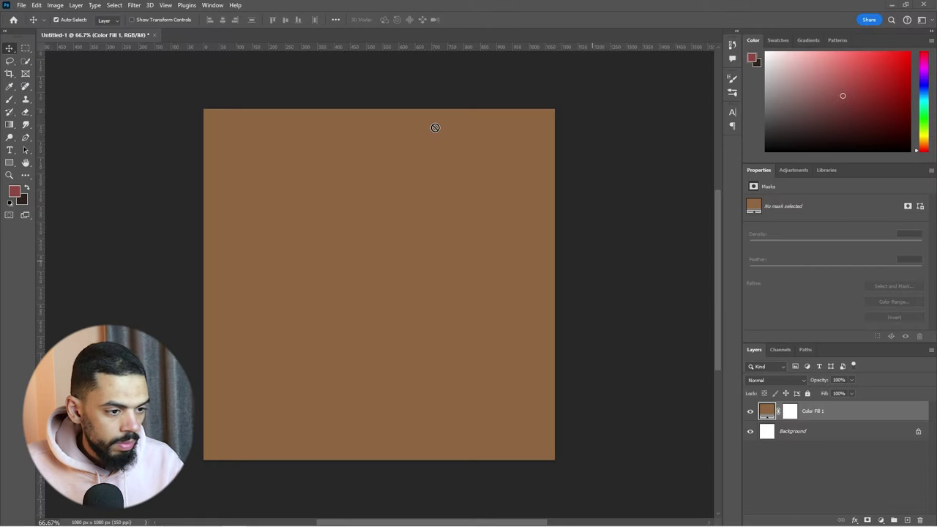
Step: Place the downloaded texture and scale it past the canvas edges to cover the square
drag(435, 128, 431, 257)
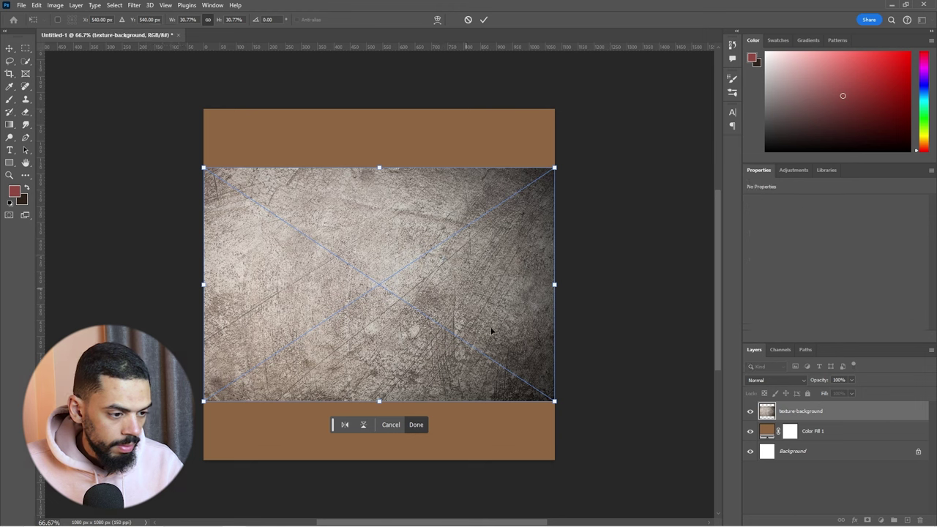
drag(555, 402, 628, 467)
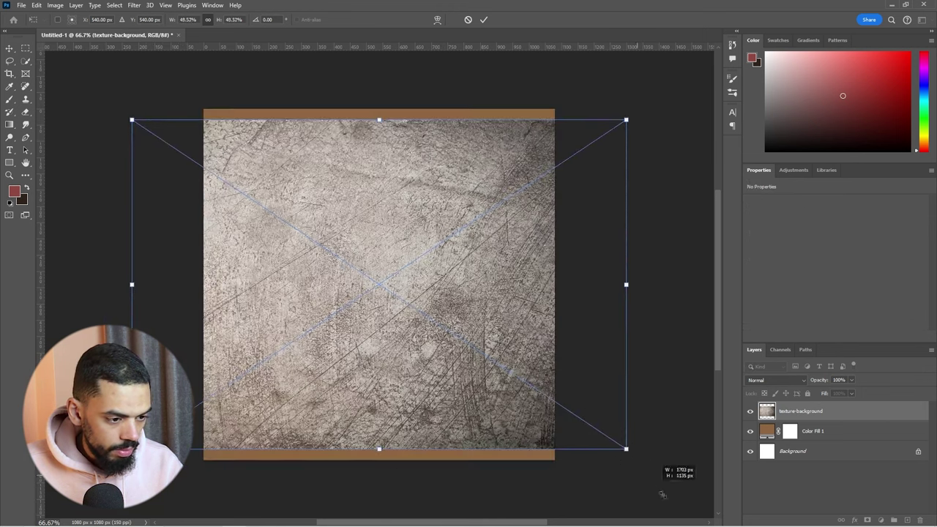
drag(628, 467, 706, 502)
drag(388, 366, 428, 383)
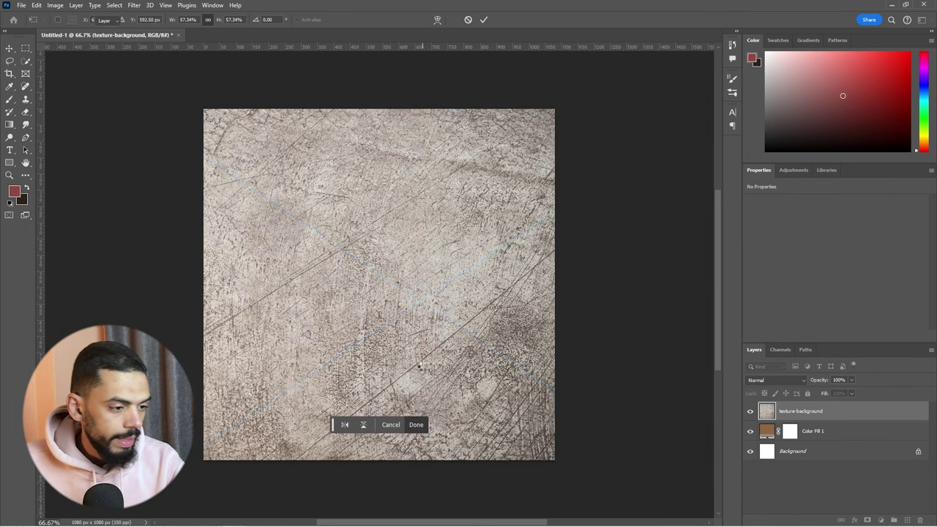
key(Return)
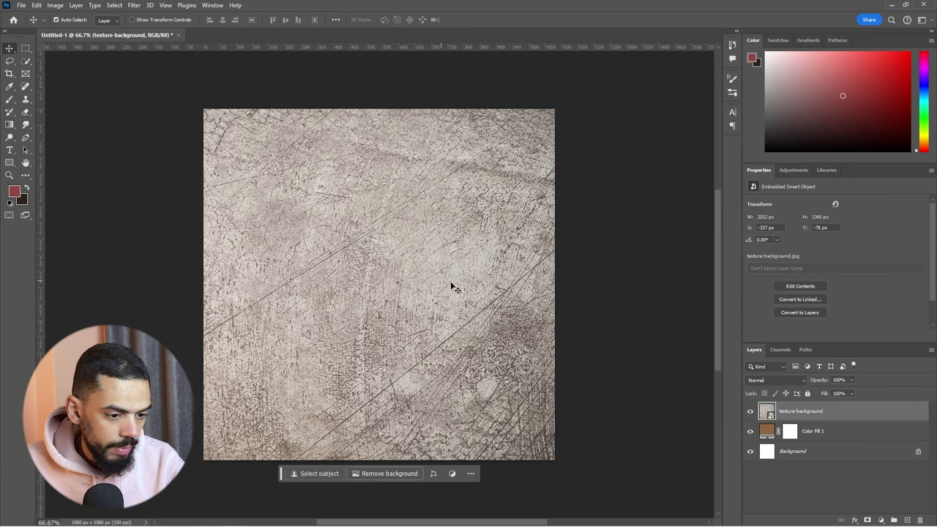
Step: Set the texture-background layer's blend mode to Multiply
click(774, 381)
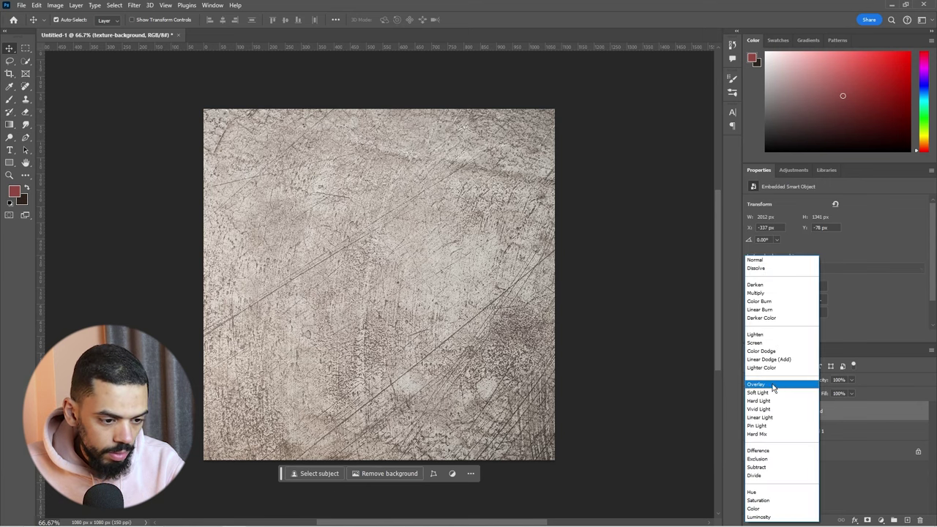
click(756, 294)
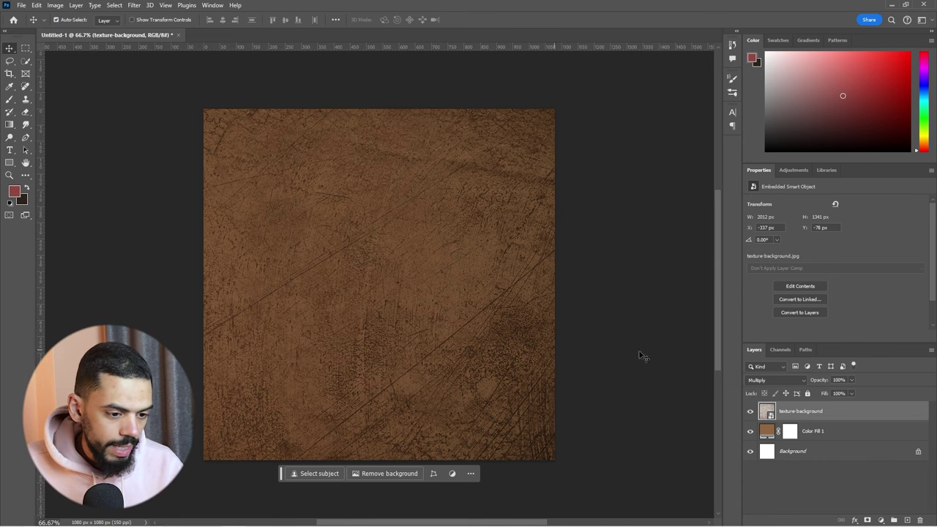
double_click(907, 420)
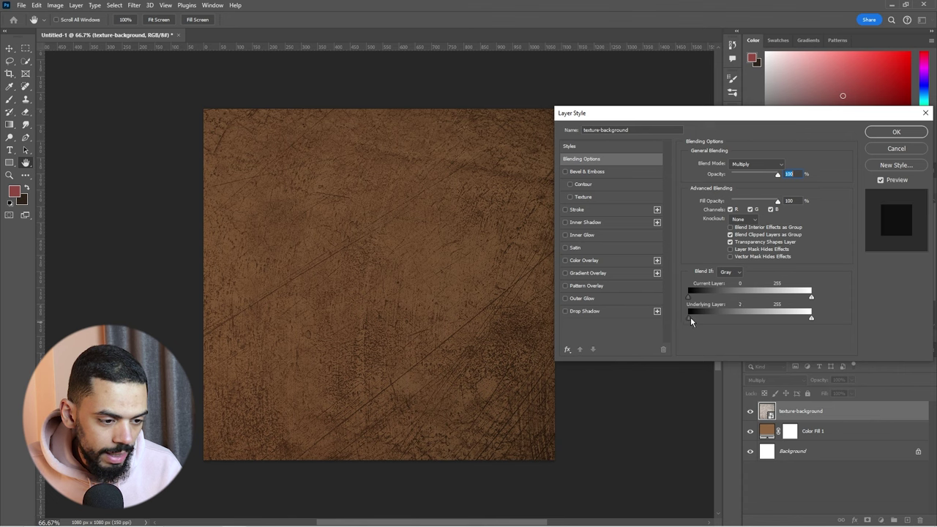
Step: Keep Underlying Layer Blend If at 0–255 and split Current Layer sliders to fade light tones
drag(716, 321, 658, 320)
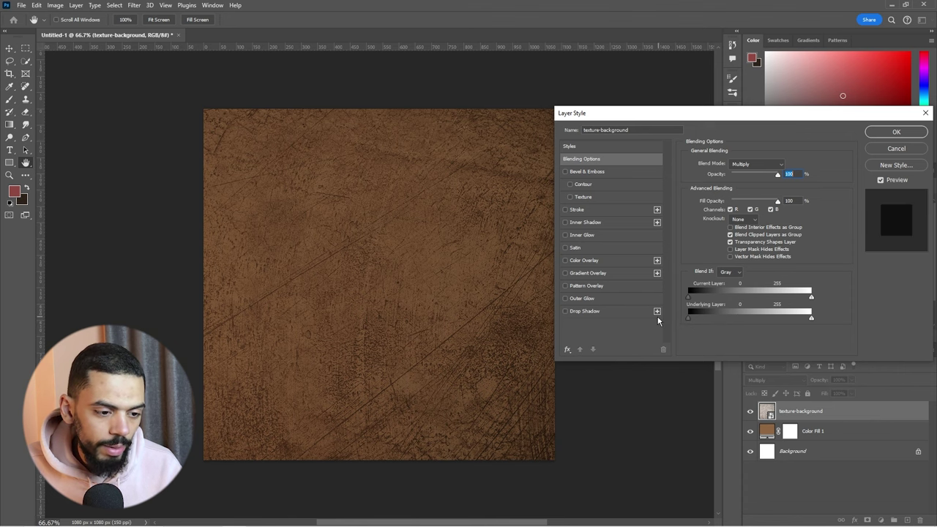
mouse_move(747, 322)
mouse_down()
mouse_move(736, 321)
mouse_move(801, 318)
mouse_up()
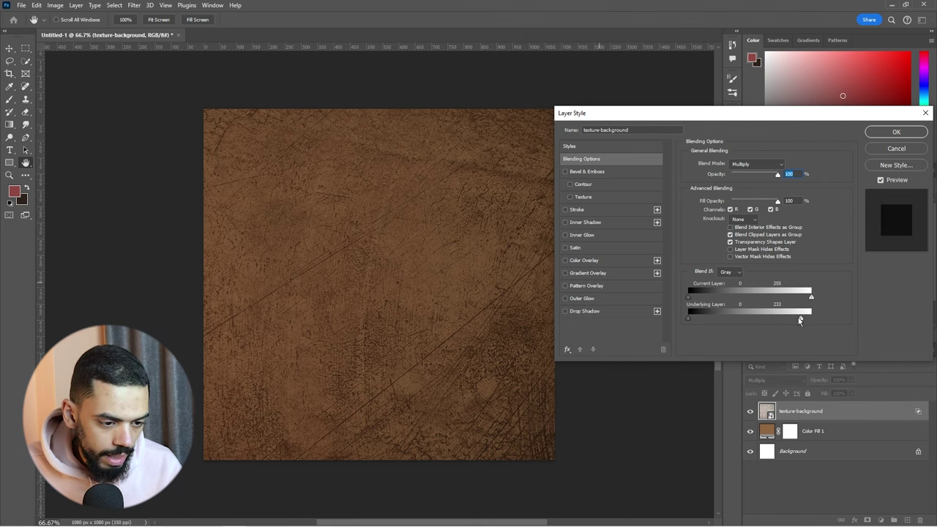
drag(813, 322, 815, 319)
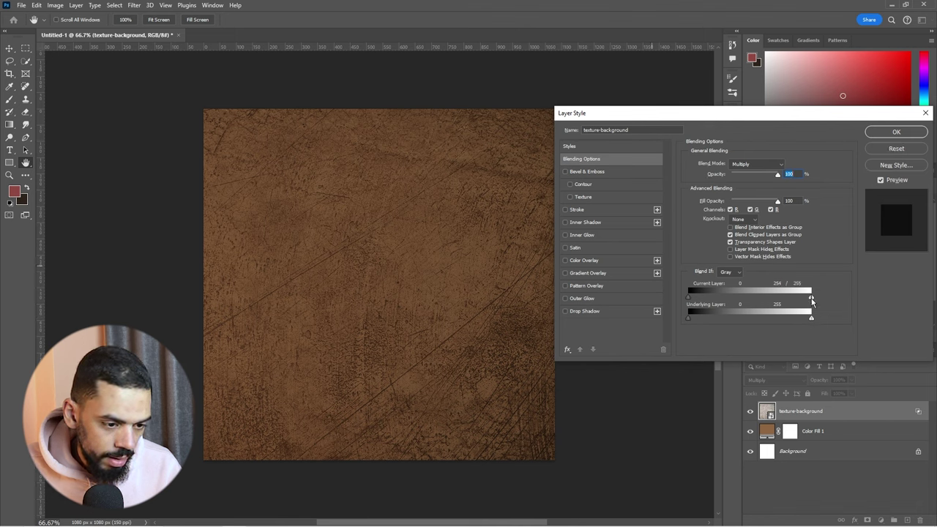
drag(728, 300, 721, 300)
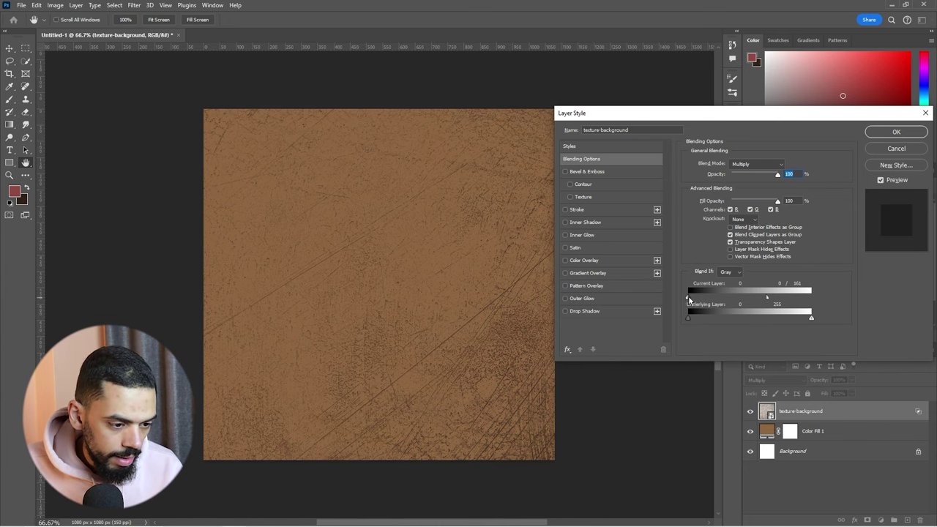
drag(698, 297, 703, 297)
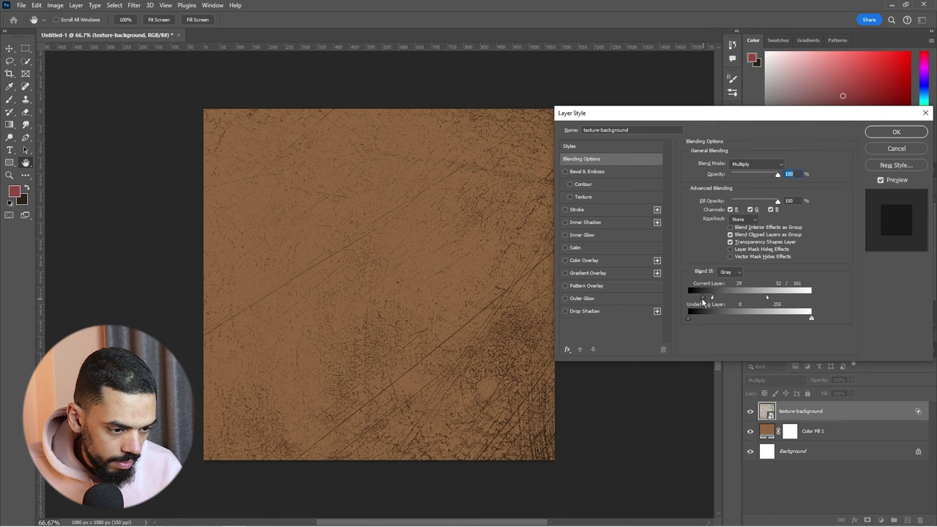
drag(691, 302, 686, 296)
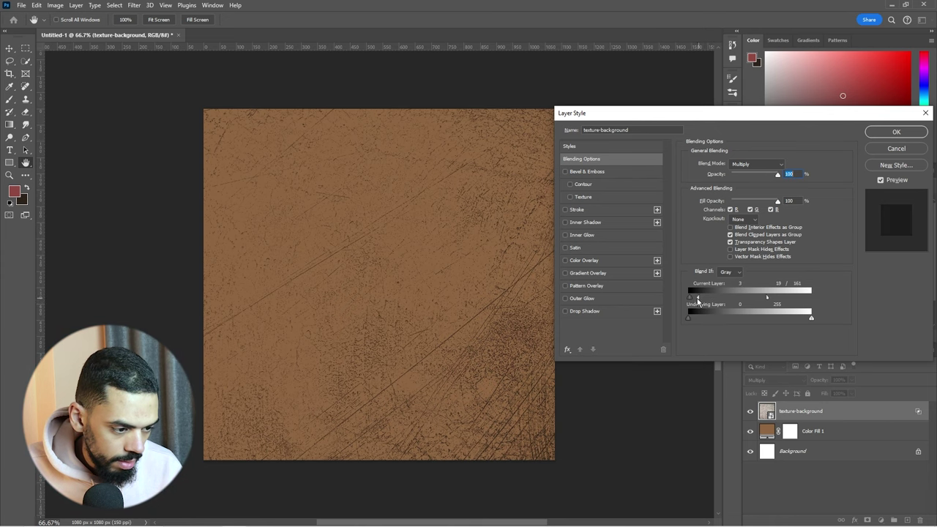
click(896, 132)
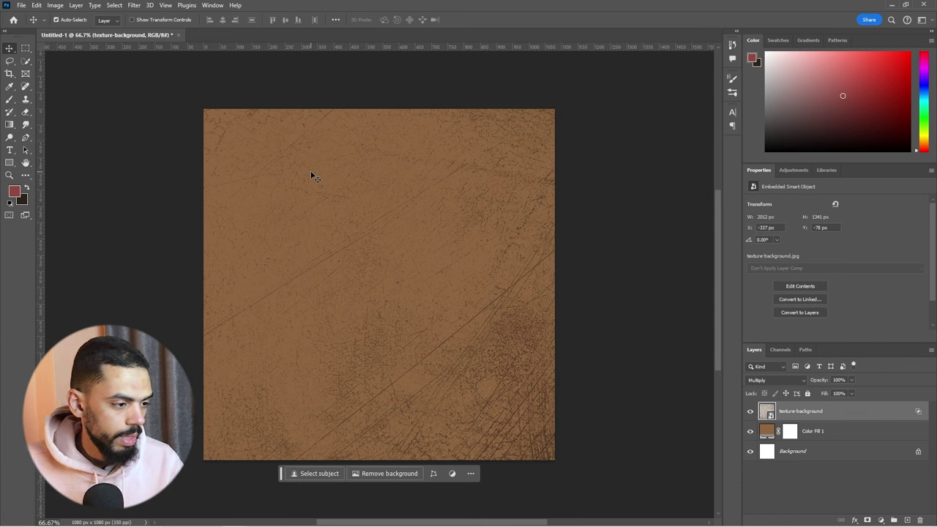
Step: Pick the Snapinsta crowd photo from the collage photos folder and drag it onto the Photoshop canvas
key(alt+Tab)
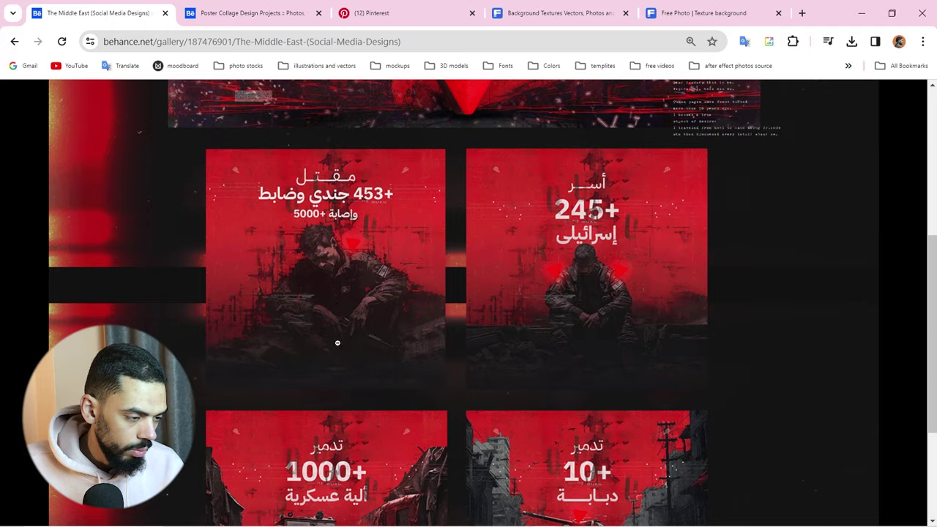
key(alt+Tab)
key(alt)
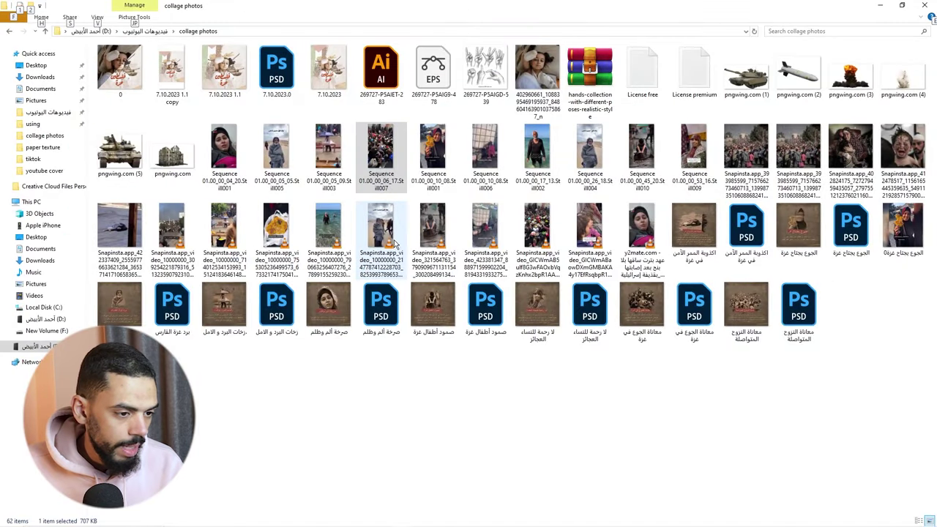
click(747, 154)
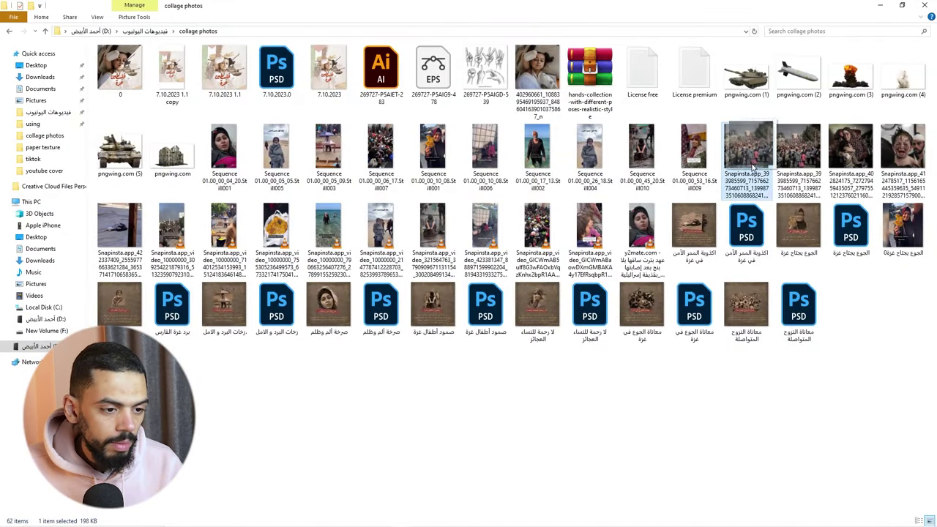
key(alt+Tab)
drag(677, 204, 428, 264)
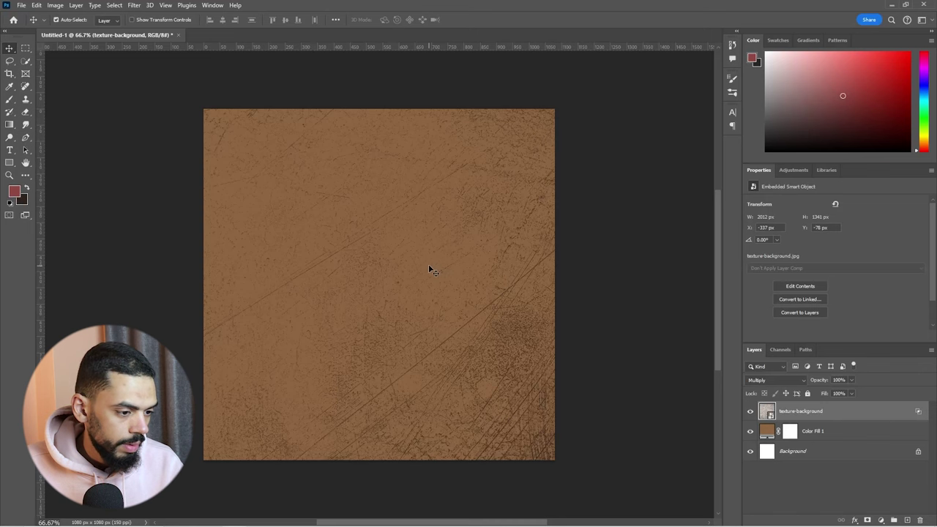
Step: Place the crowd photo and shrink it around its centre to about 634 px square
key(Return)
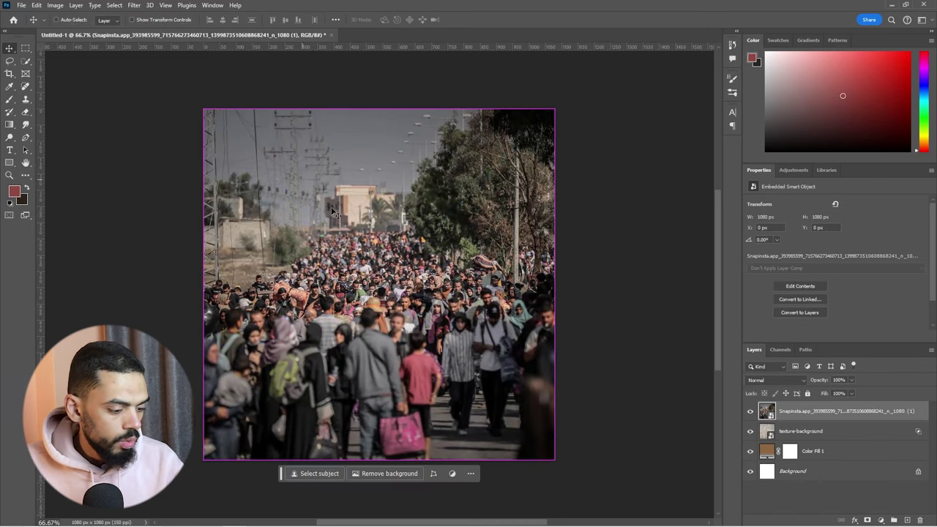
key(ctrl+t)
mouse_move(554, 460)
mouse_down()
mouse_move(502, 395)
mouse_move(481, 387)
mouse_up()
key(Return)
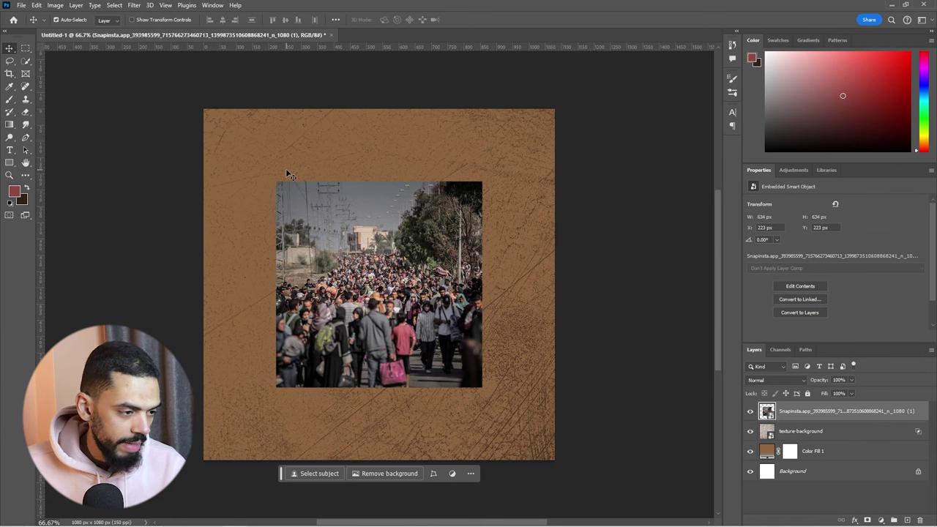
click(165, 5)
mouse_move(175, 261)
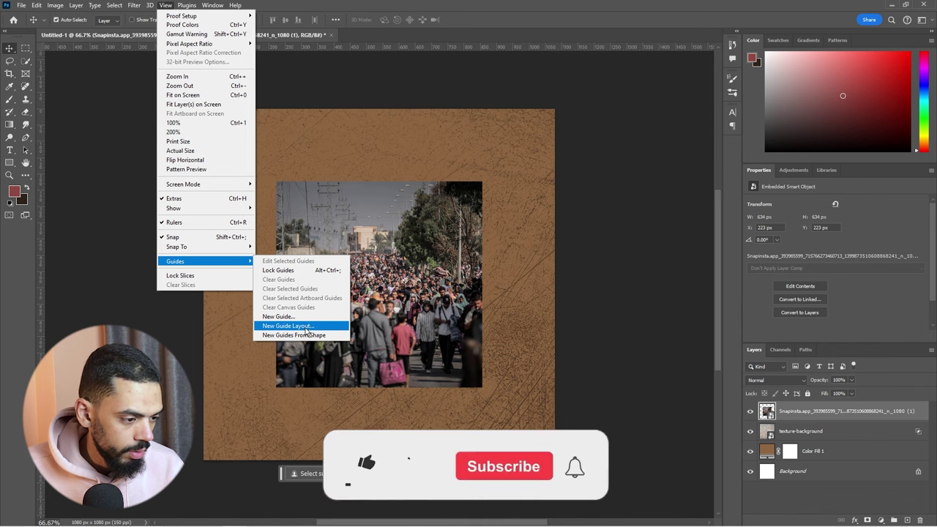
Step: Add a New Guide Layout with 540 px margins so guides cross at the canvas centre
click(288, 326)
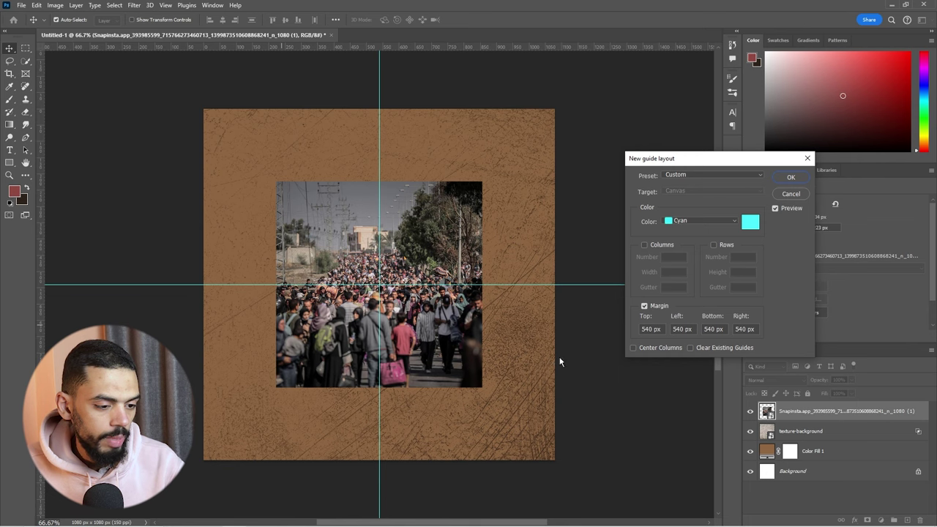
double_click(647, 330)
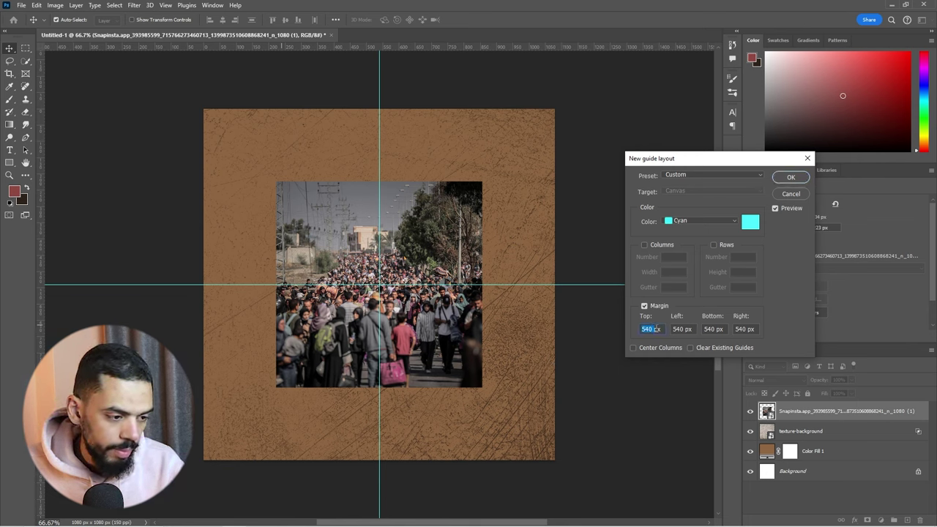
text(100)
text(10)
text(0)
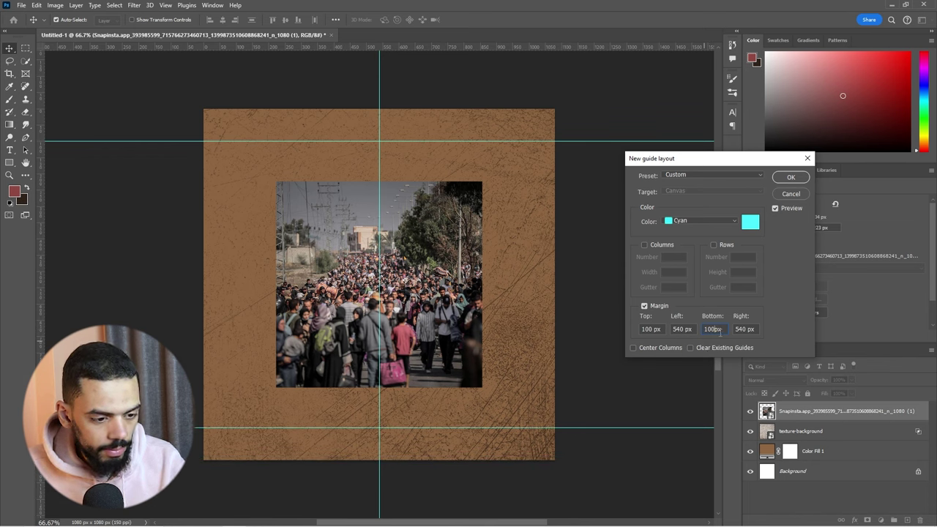
text(540)
key(shift+Tab)
key(shift+Tab)
text(540)
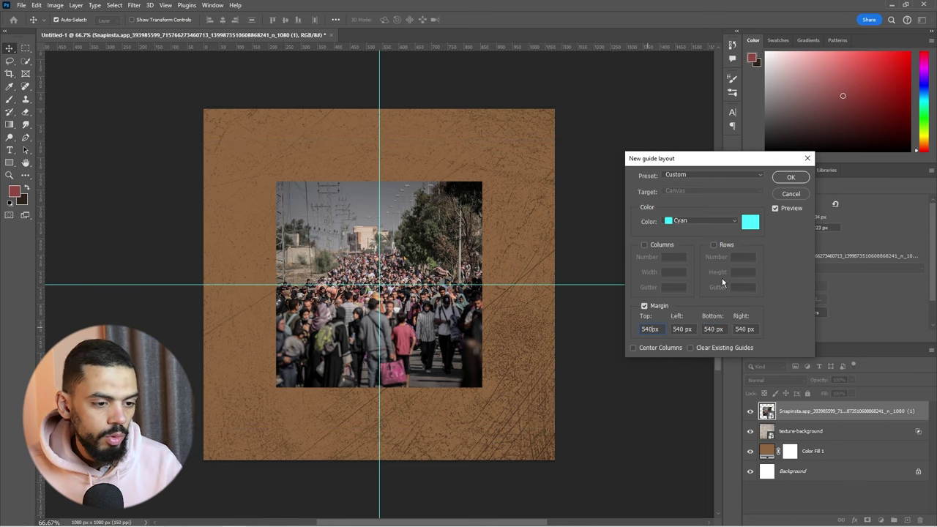
click(791, 177)
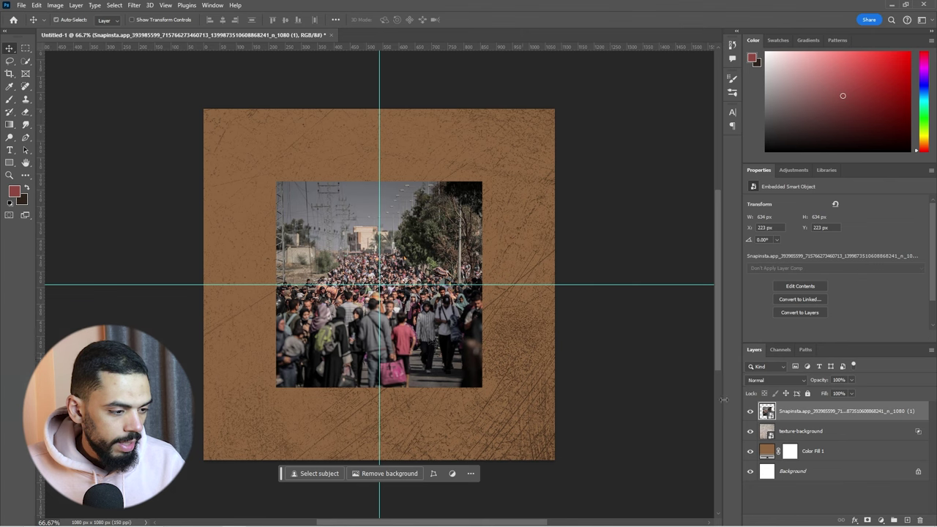
key(ctrl+t)
mouse_move(482, 387)
mouse_down()
mouse_move(453, 347)
mouse_move(453, 326)
mouse_up()
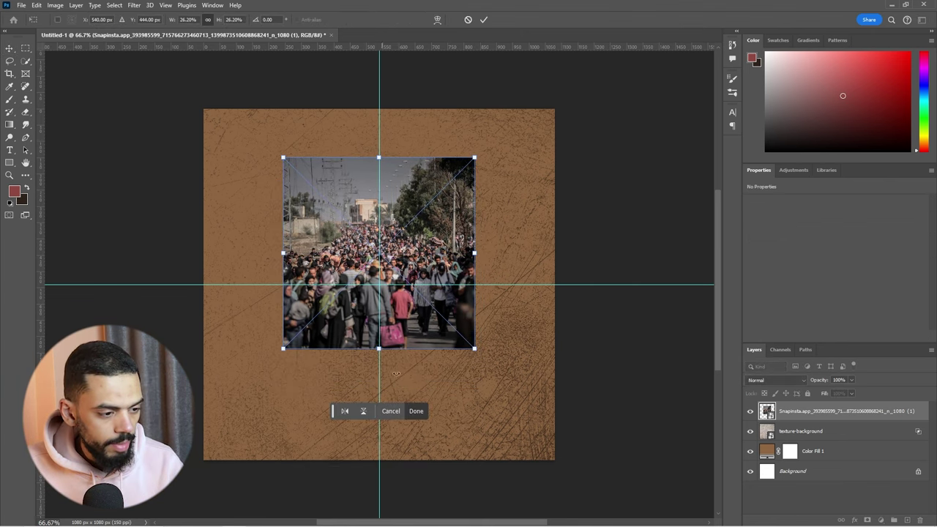
Step: Nudge the crowd photo up along the centre guide and commit it at 590 × 590 px
drag(381, 273, 382, 267)
key(Return)
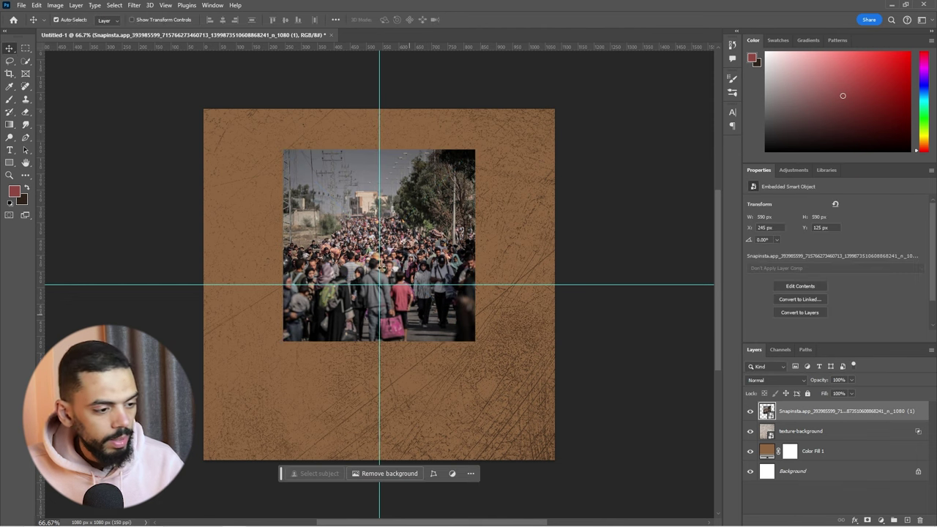
scroll(341, 273, up, 3)
scroll(335, 273, down, 1)
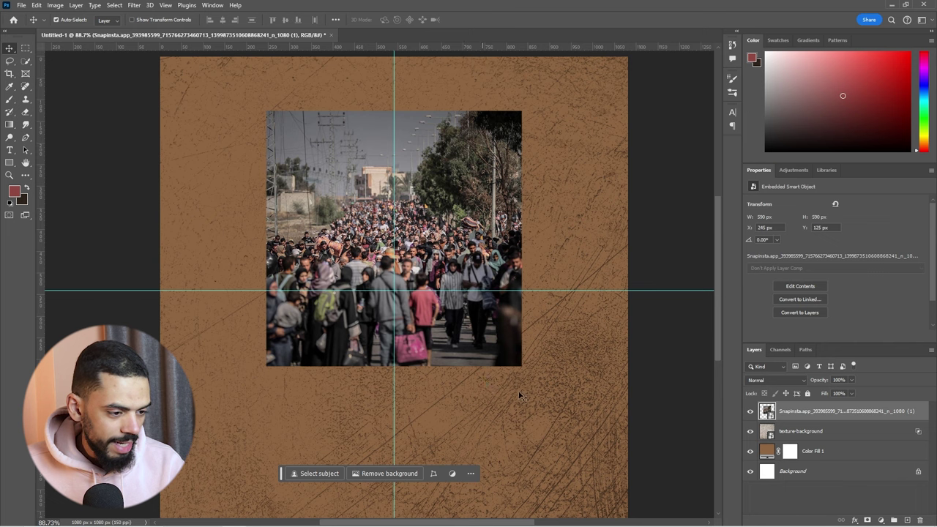
scroll(410, 242, down, 2)
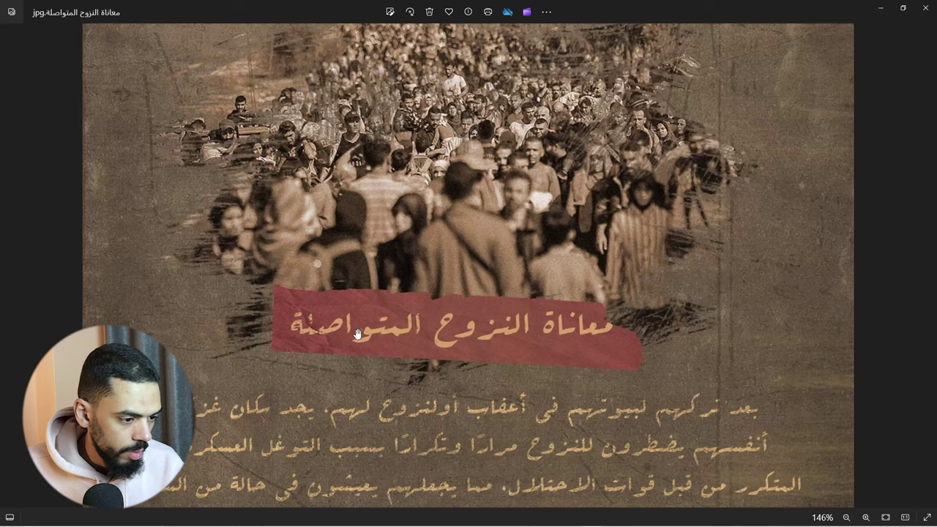
scroll(557, 421, down, 3)
scroll(608, 439, up, 1)
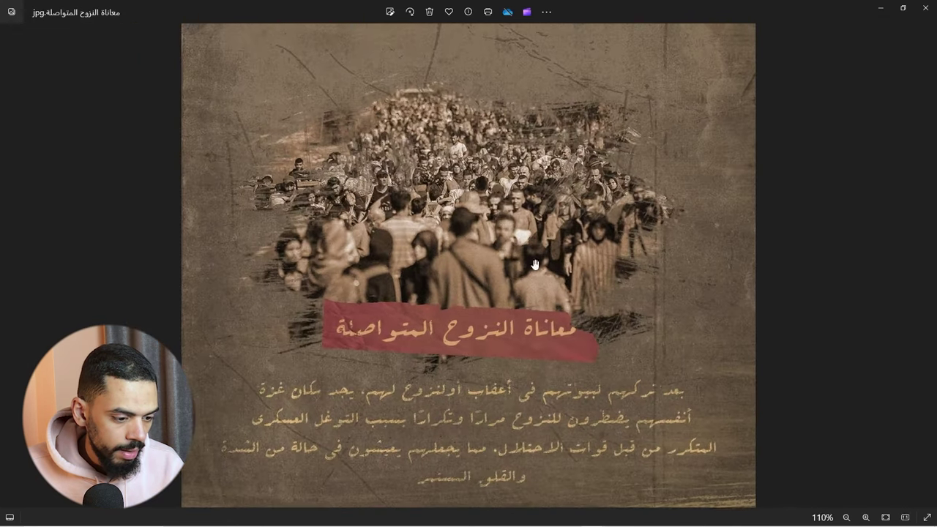
scroll(654, 450, down, 2)
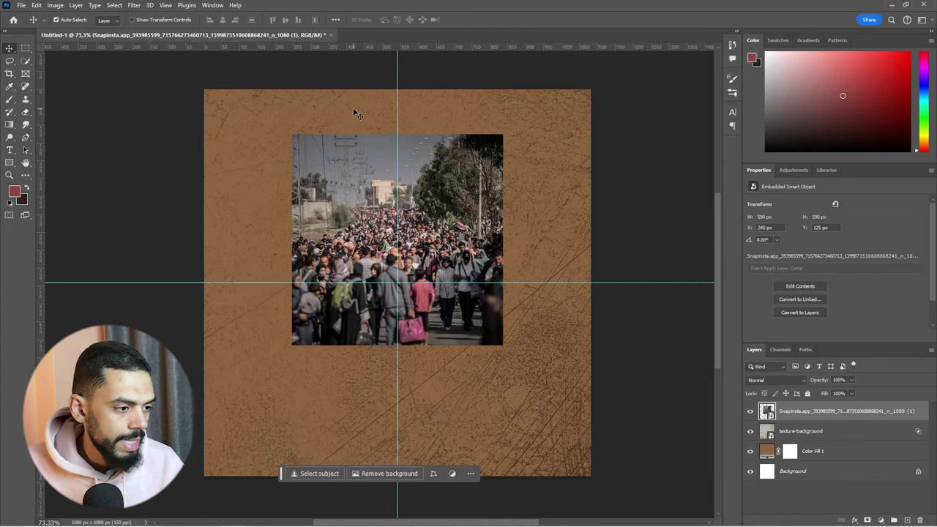
Step: With the Brush tool active, add an empty Layer 1 above the texture-background layer
click(802, 432)
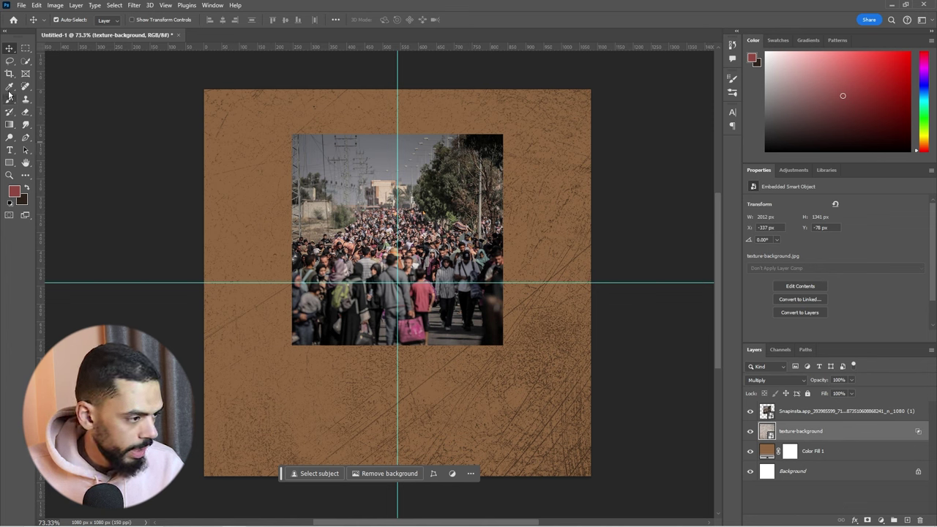
click(9, 101)
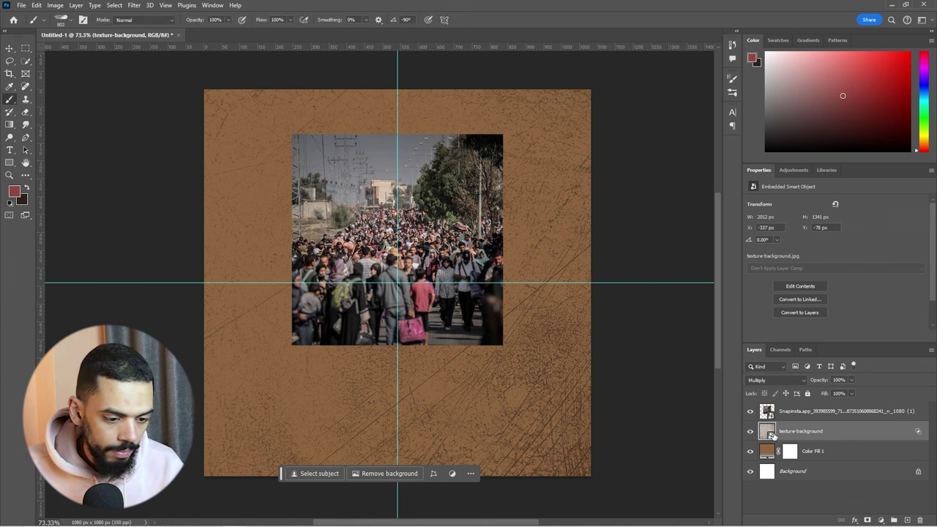
click(907, 519)
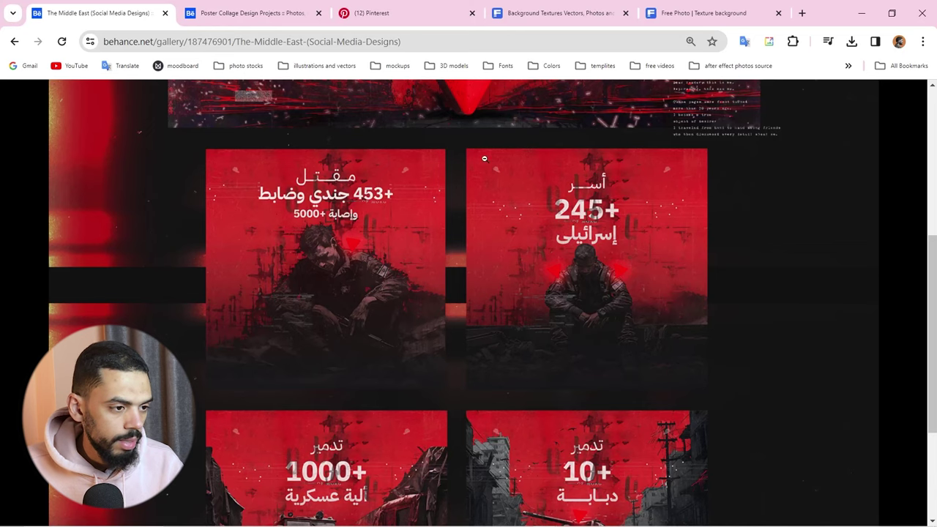
Step: Search Brusheezy for 'painter' brushes and browse the free results, including Painter 3 and 4
key(ctrl+t)
text(br)
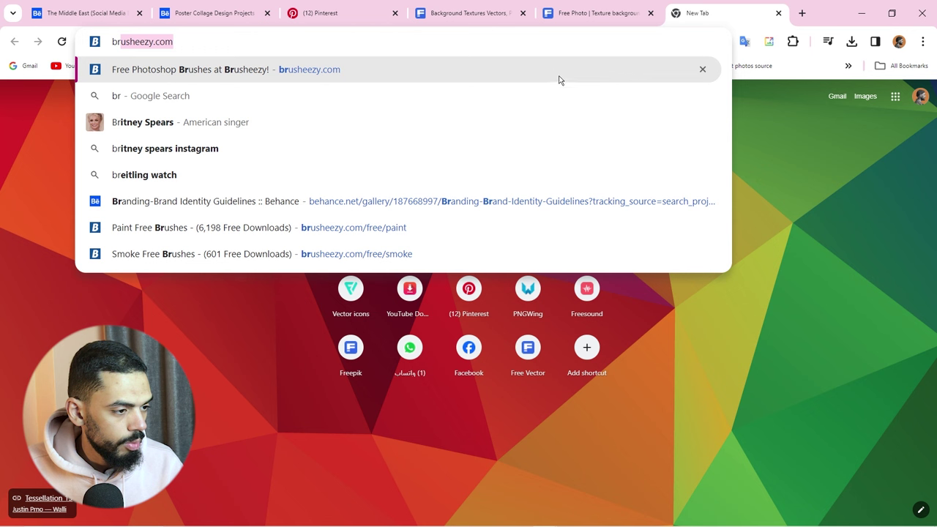
key(Return)
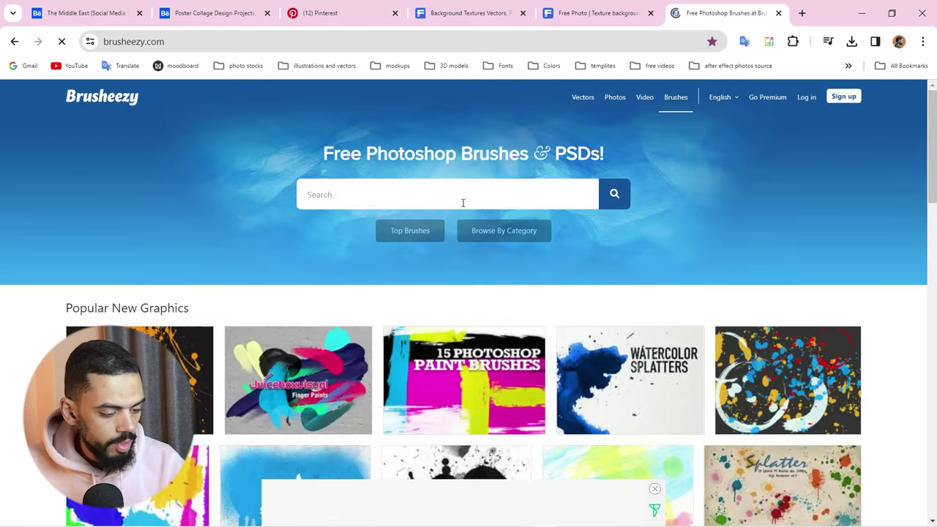
text(painter)
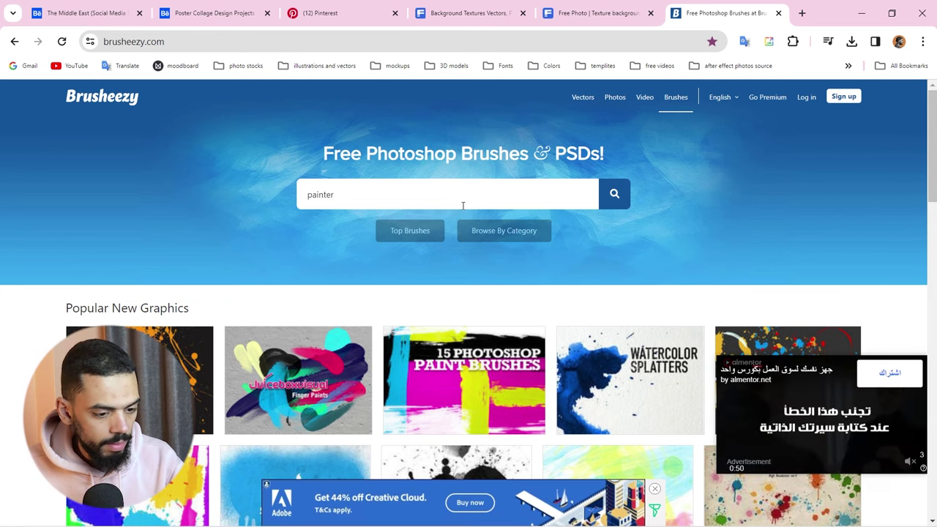
key(Return)
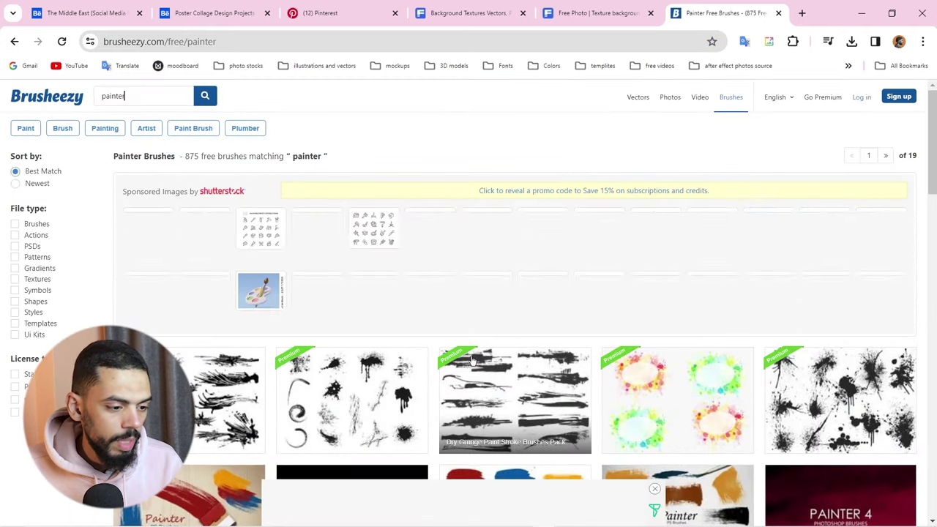
scroll(487, 318, down, 2)
scroll(513, 326, down, 2)
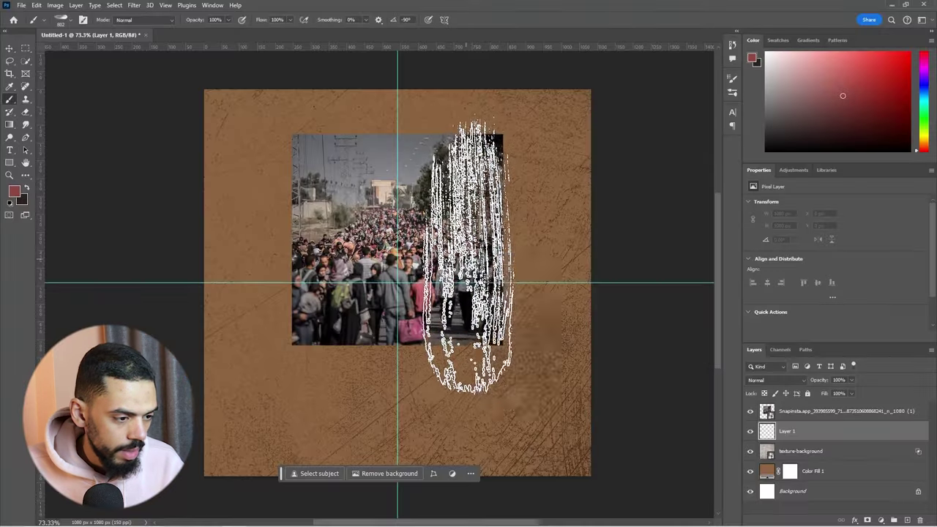
right_click(476, 263)
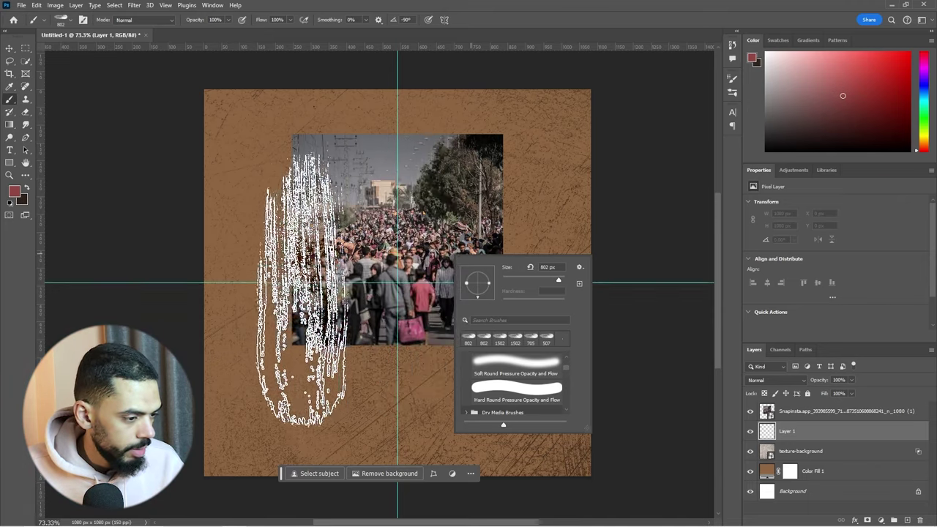
Step: Hide the crowd photo and set a lighter orange-brown colour sampled from the texture
click(750, 411)
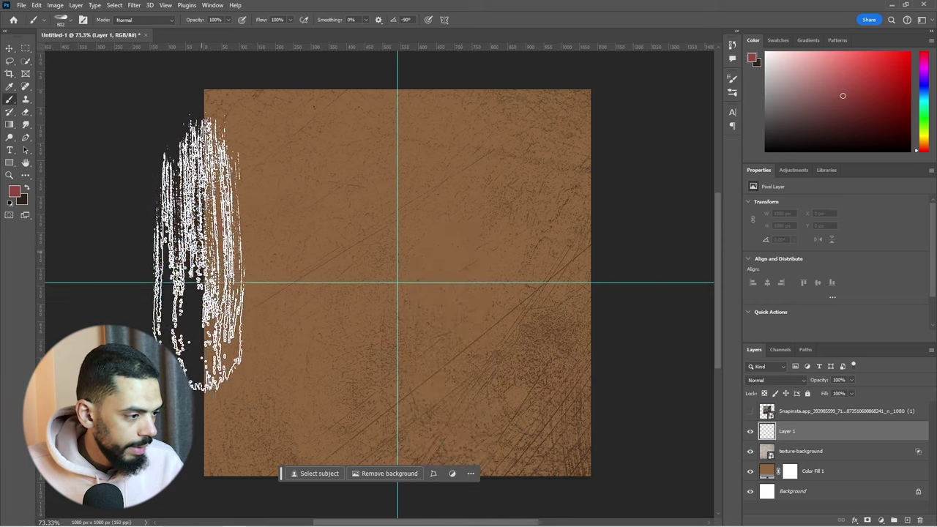
key(i)
click(297, 225)
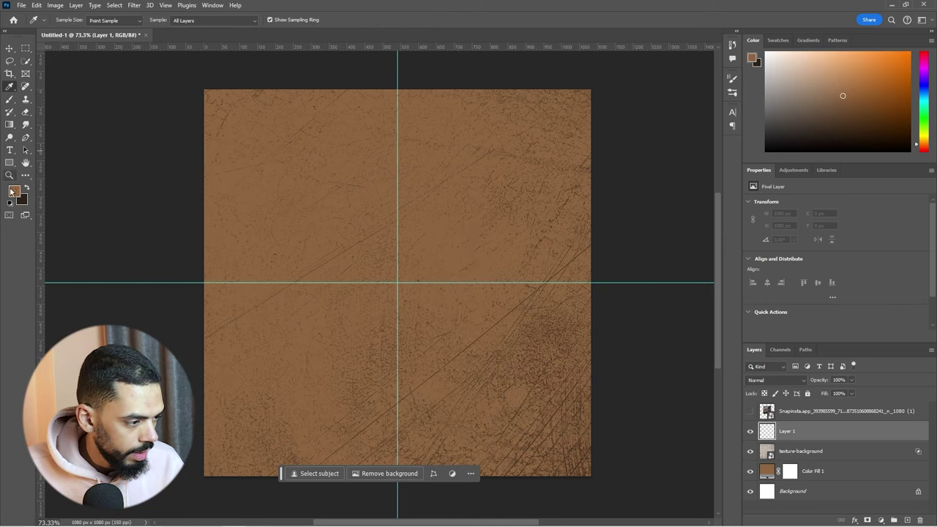
click(13, 193)
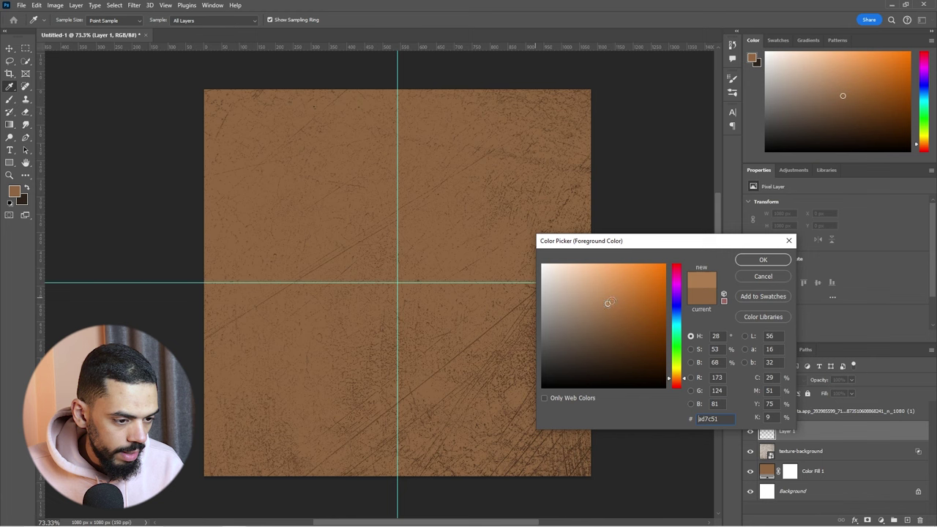
click(764, 260)
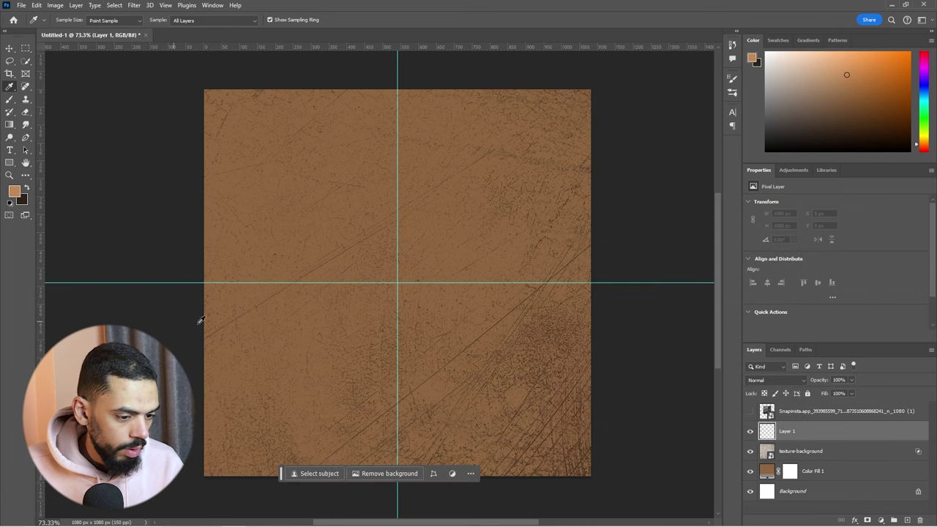
key(b)
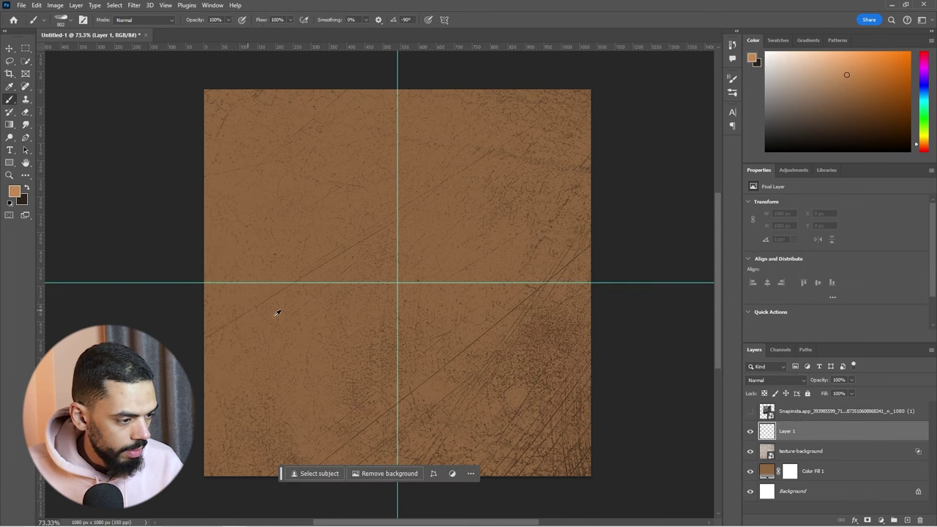
Step: Enlarge the brush to about 829 px and paint dry strokes along the left and right edges
drag(279, 312, 315, 325)
drag(167, 308, 172, 322)
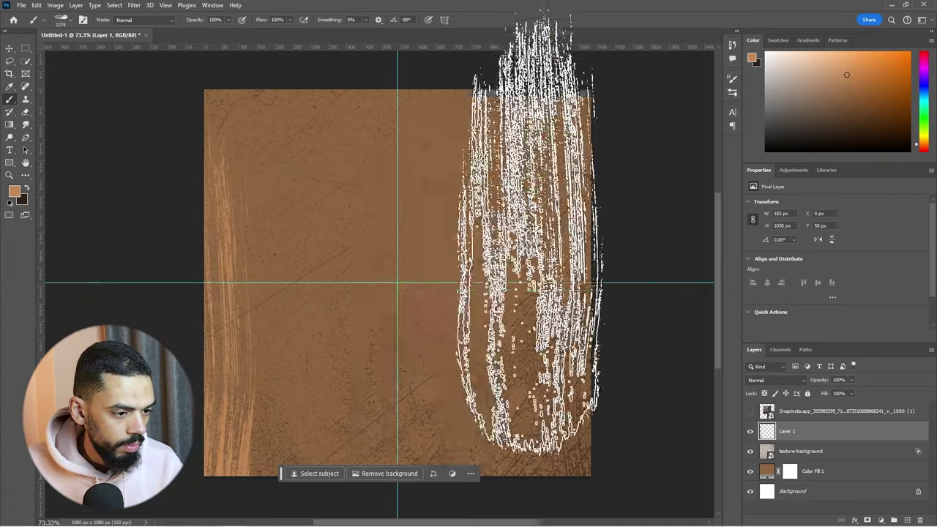
key(shift+Right)
key(shift+Right)
key(shift+Right)
key(shift+Right)
key(shift+Right)
key(shift+Right)
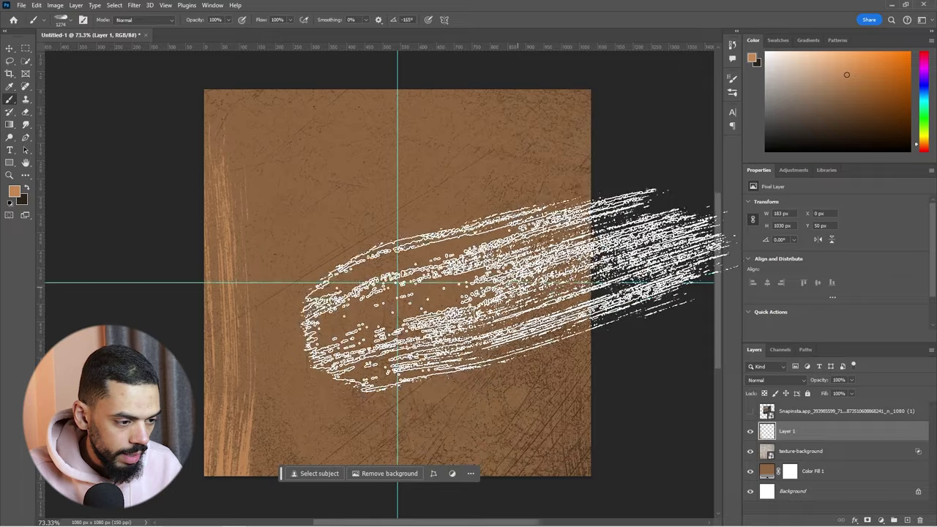
key(shift+Right)
key(shift+Right)
key(shift+Right)
key(shift+Right)
key(shift+Right)
key(shift+Right)
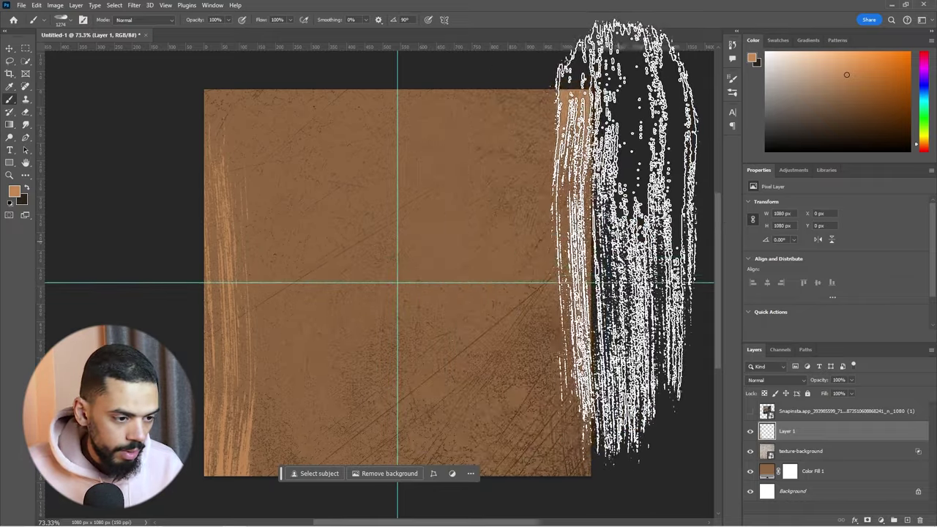
click(623, 242)
scroll(466, 301, down, 1)
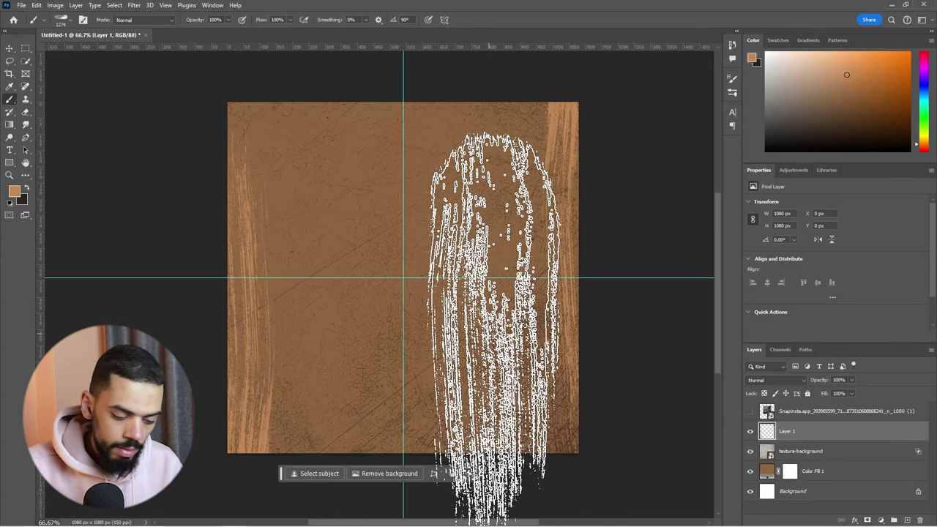
Step: Paint a horizontal dry-brush stroke across the top edge and add a mask to Layer 1
key(shift+Right)
key(shift+Right)
key(shift+Right)
key(shift+Right)
key(shift+Right)
key(shift+Right)
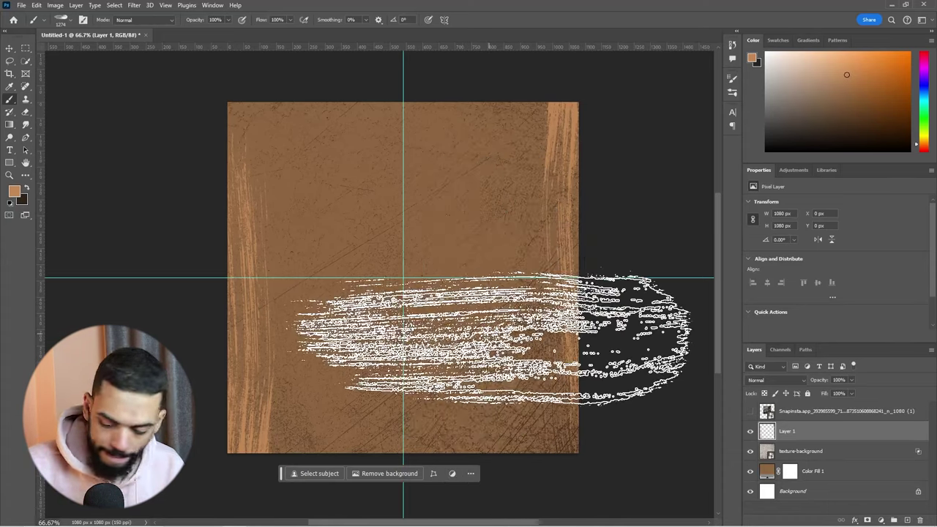
drag(252, 87, 161, 95)
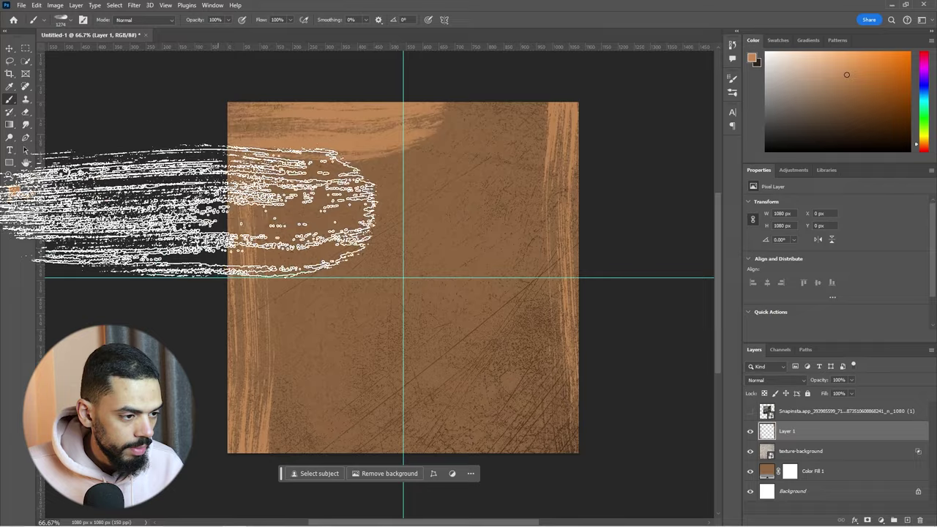
key(ctrl+minus)
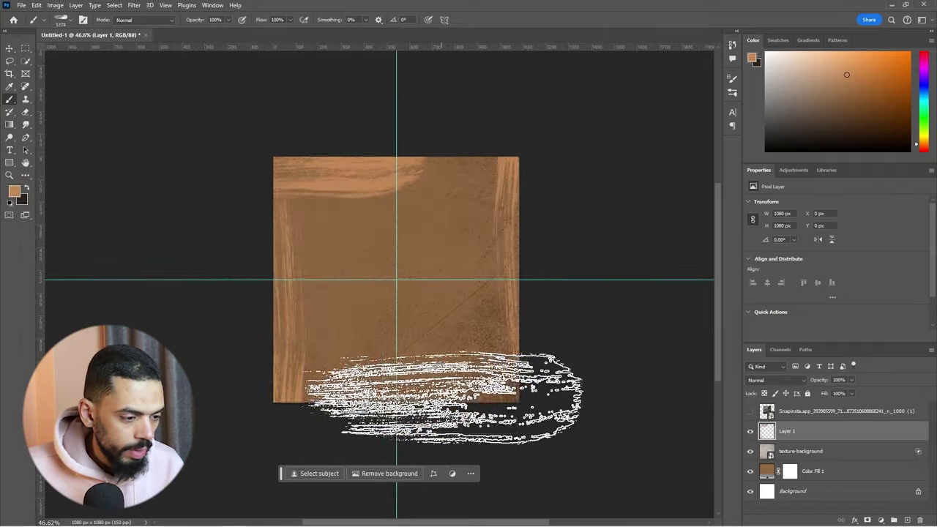
scroll(366, 373, up, 2)
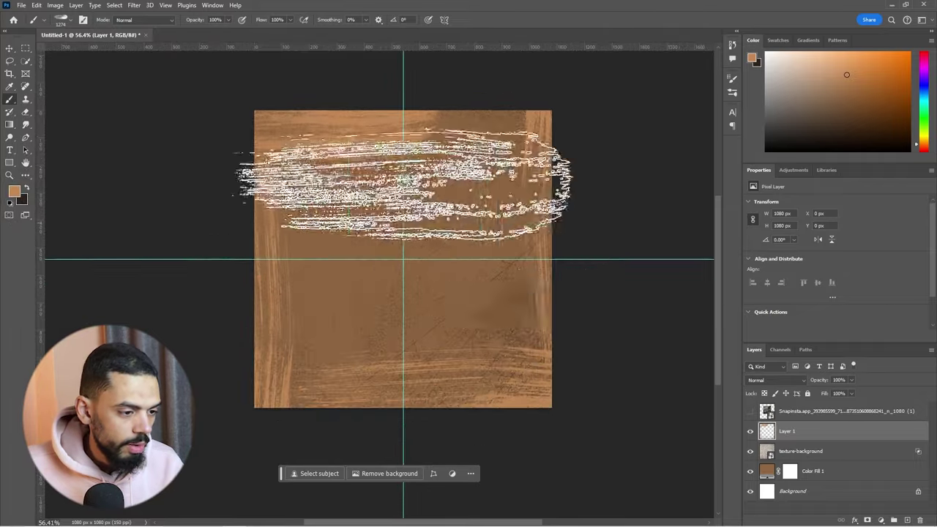
click(866, 520)
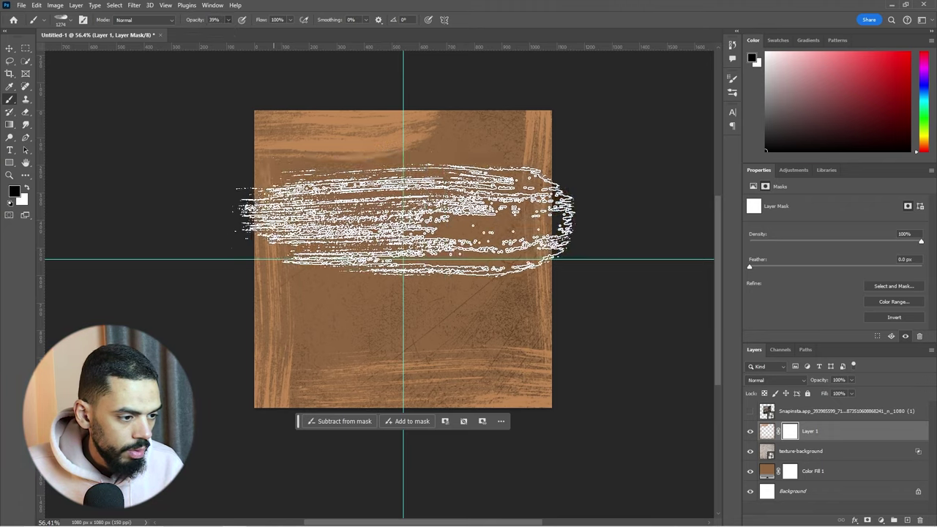
Step: Fade the bottom-edge strokes by painting Layer 1's mask with a Soft Round brush
right_click(406, 208)
double_click(443, 290)
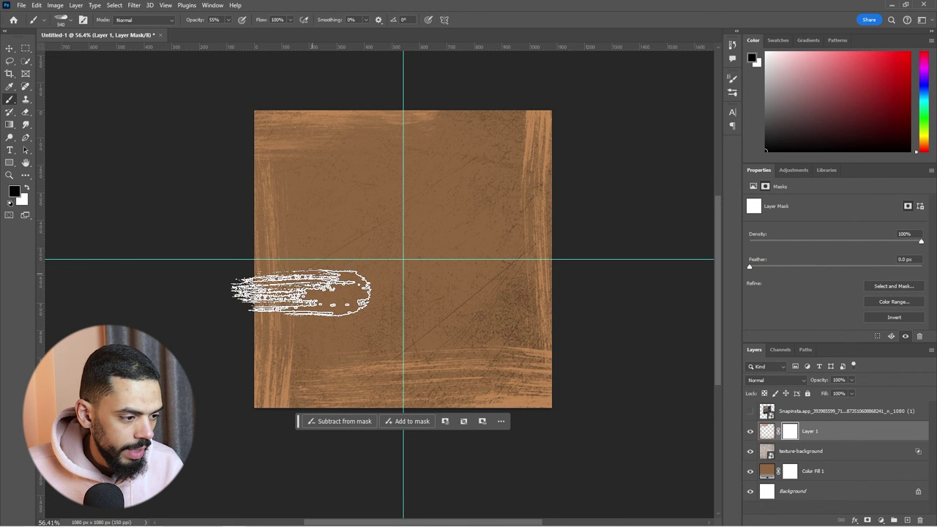
drag(237, 373, 496, 355)
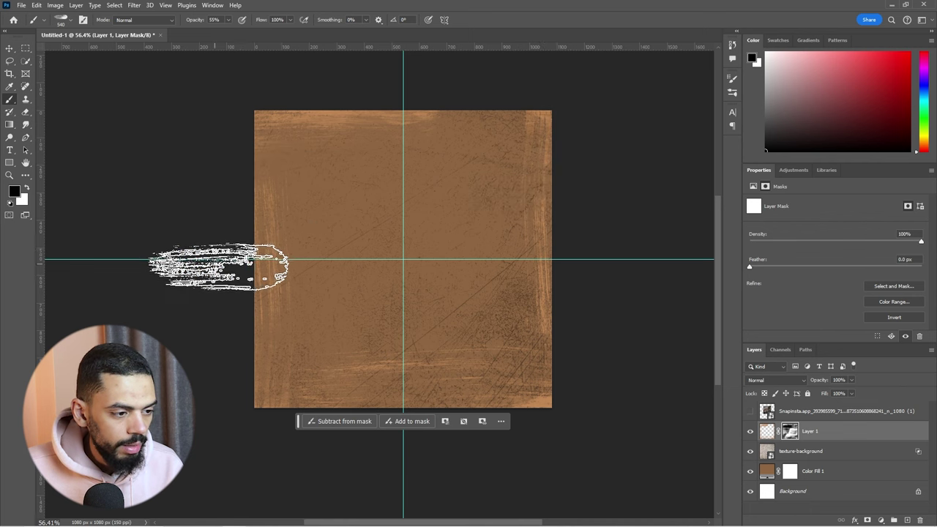
scroll(292, 286, down, 2)
scroll(411, 349, up, 2)
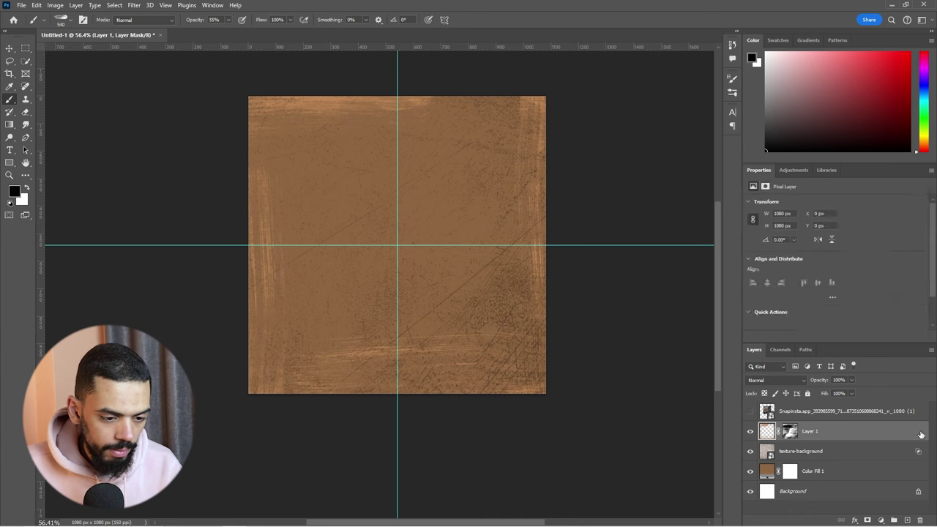
double_click(921, 435)
Step: Give Layer 1 a Normal-blend dark brown (563614) Color Overlay and show the crowd photo again
click(566, 260)
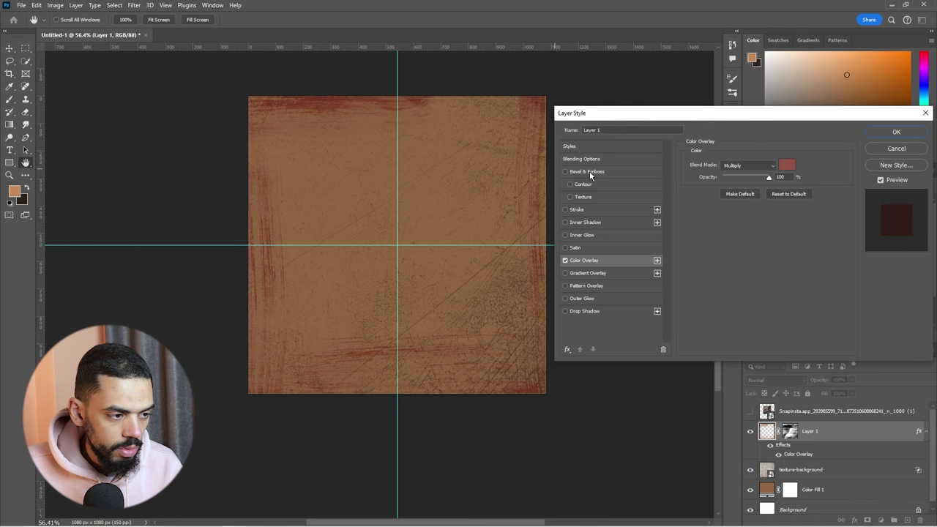
click(733, 167)
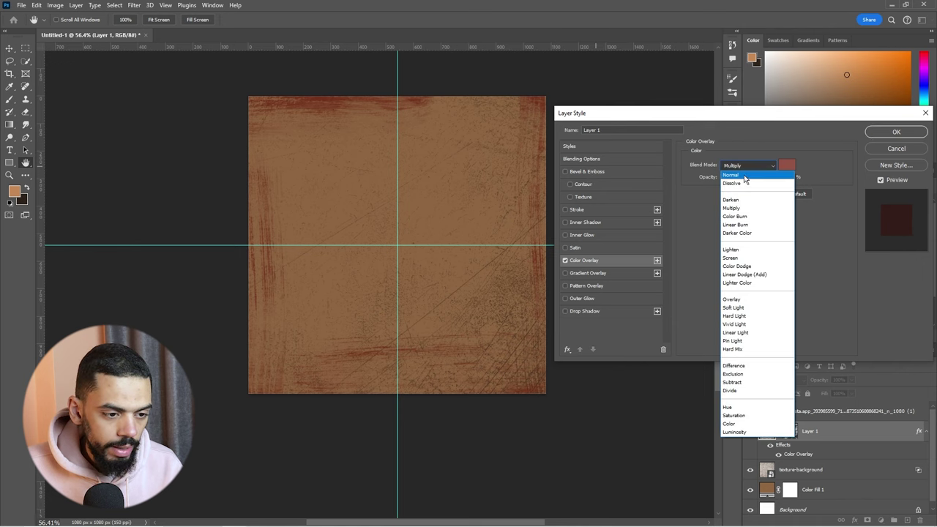
click(734, 176)
click(790, 168)
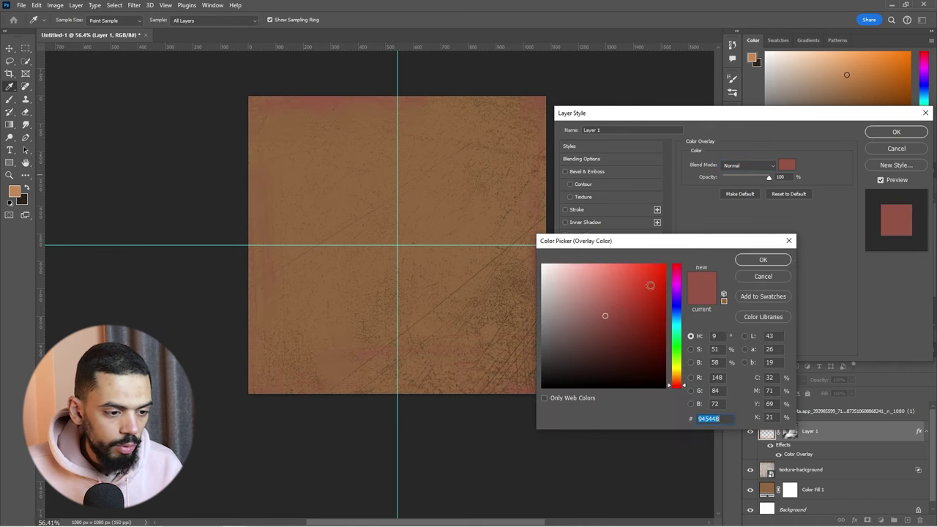
click(676, 375)
drag(637, 289, 643, 273)
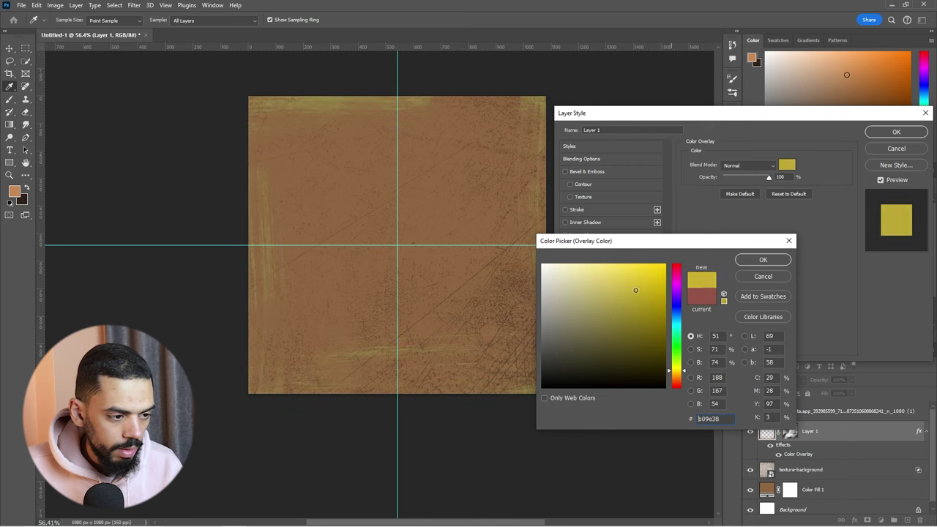
click(547, 274)
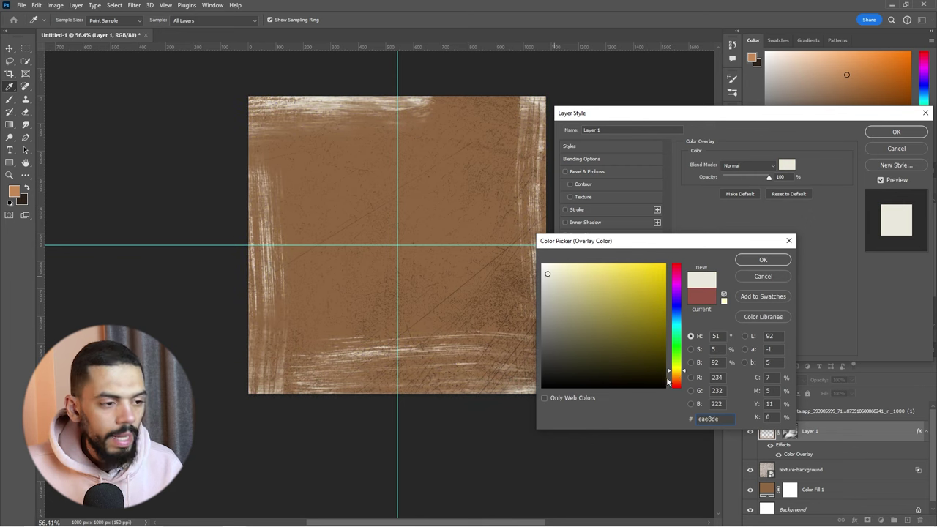
text(563614)
click(761, 260)
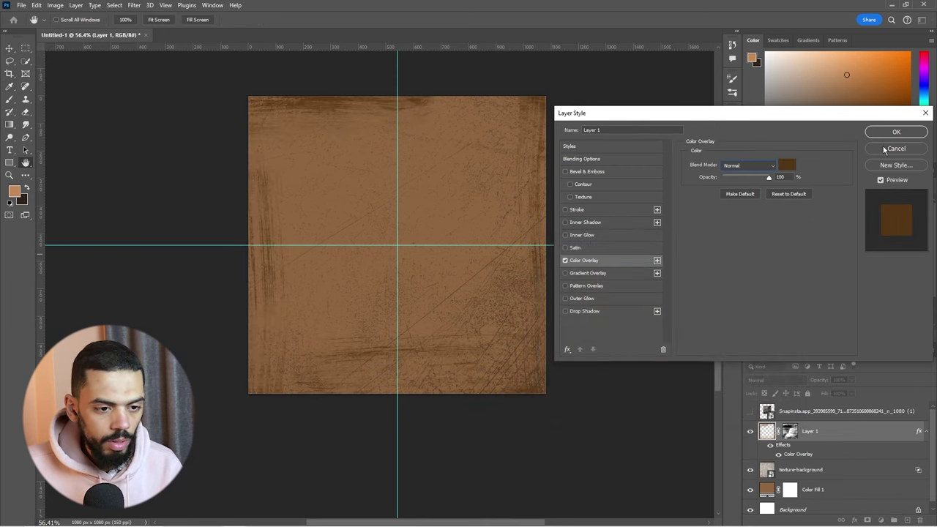
click(886, 136)
click(750, 411)
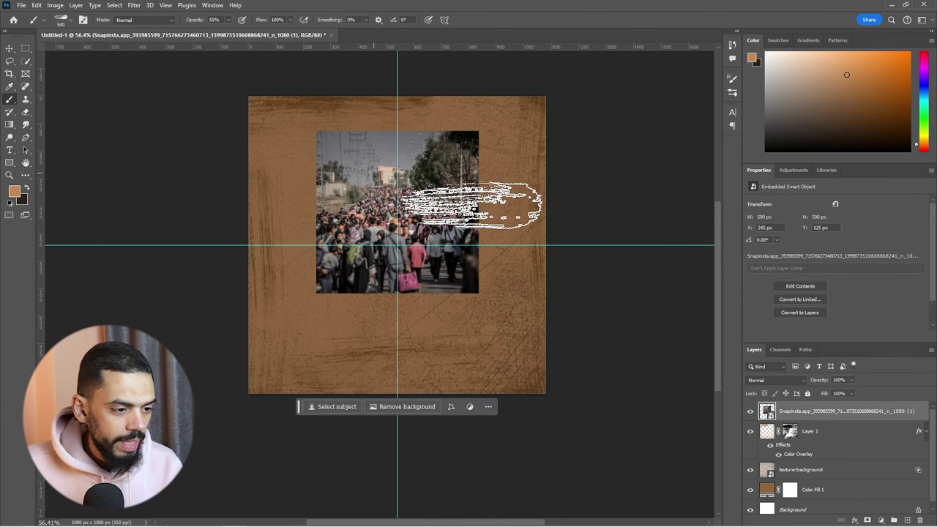
Step: Mask the crowd photo and brush its right and bottom edges away into the brown texture
click(868, 520)
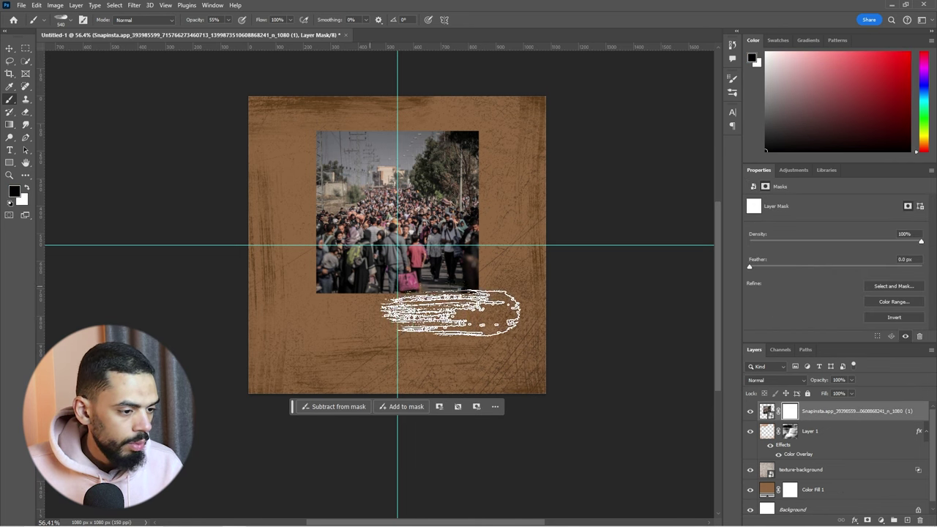
drag(450, 295, 308, 138)
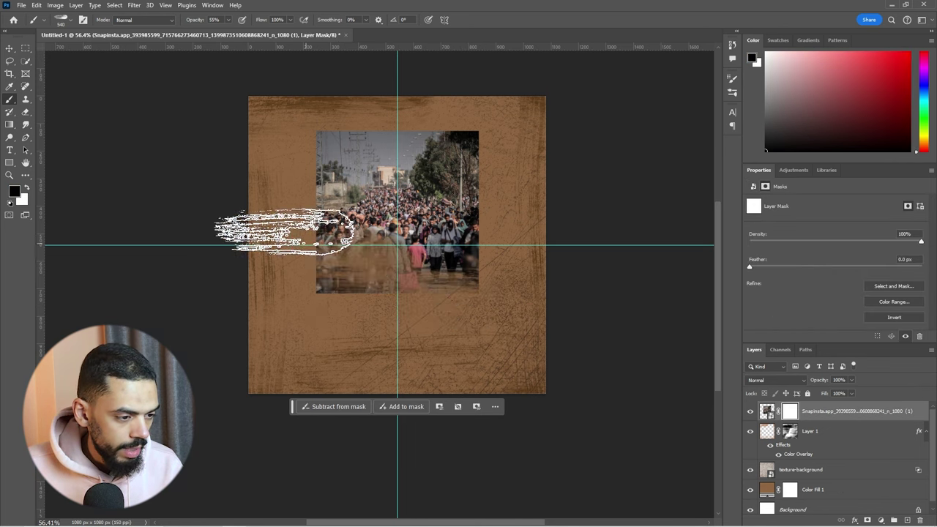
drag(308, 138, 220, 162)
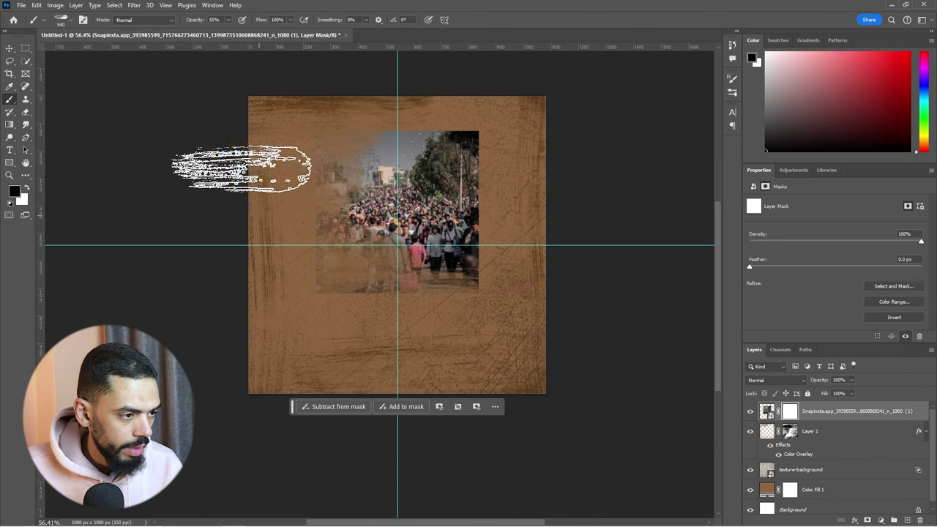
key(ctrl+z)
key(ctrl+z)
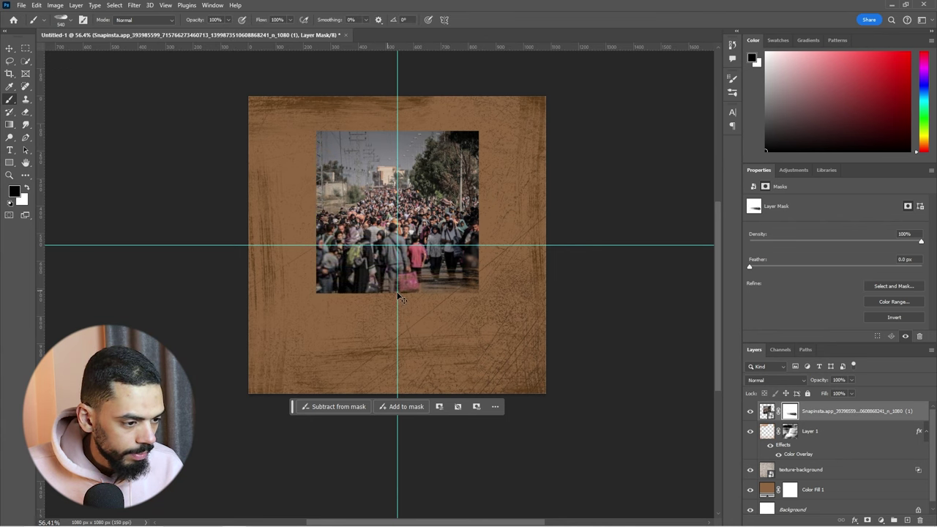
mouse_move(522, 297)
mouse_down()
mouse_move(525, 171)
mouse_move(284, 132)
mouse_up()
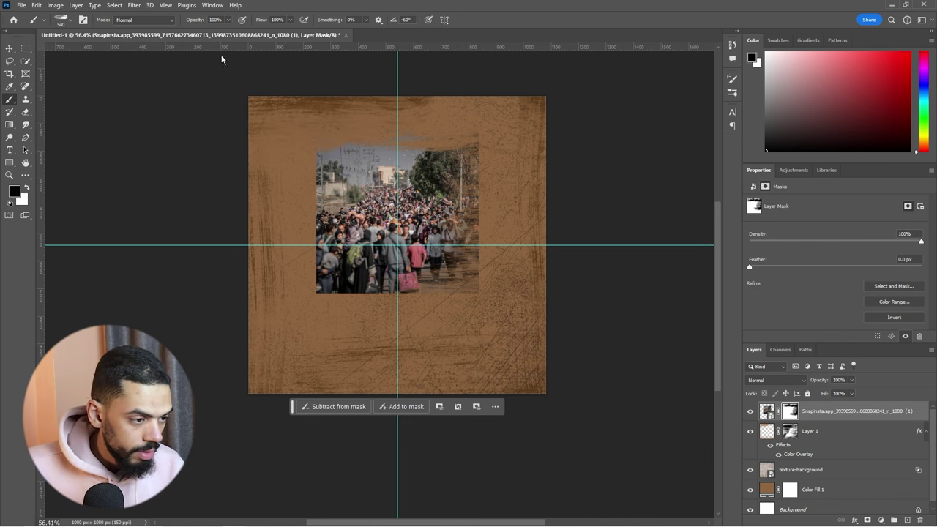
mouse_move(366, 326)
mouse_down()
mouse_move(348, 333)
mouse_move(419, 350)
mouse_move(501, 301)
mouse_move(432, 118)
mouse_move(335, 104)
mouse_move(287, 163)
mouse_move(272, 202)
mouse_move(271, 189)
mouse_up()
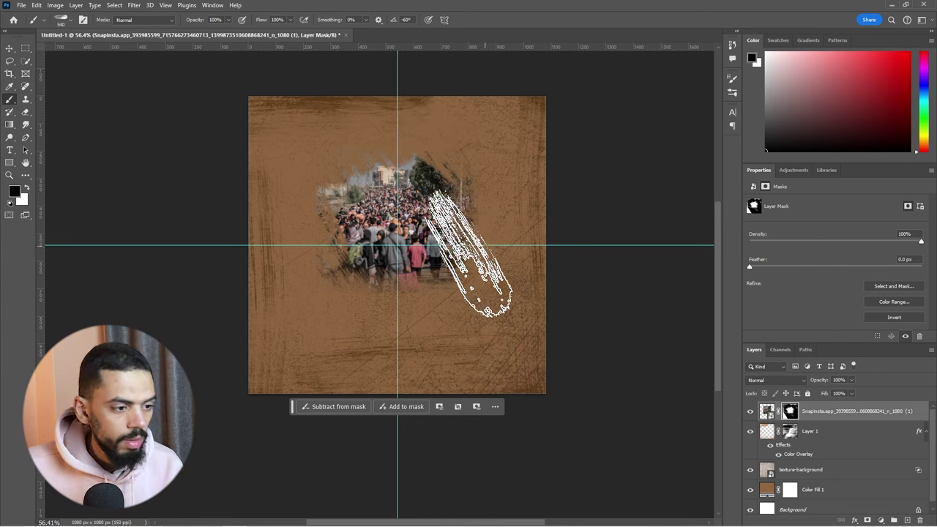
scroll(471, 262, up, 2)
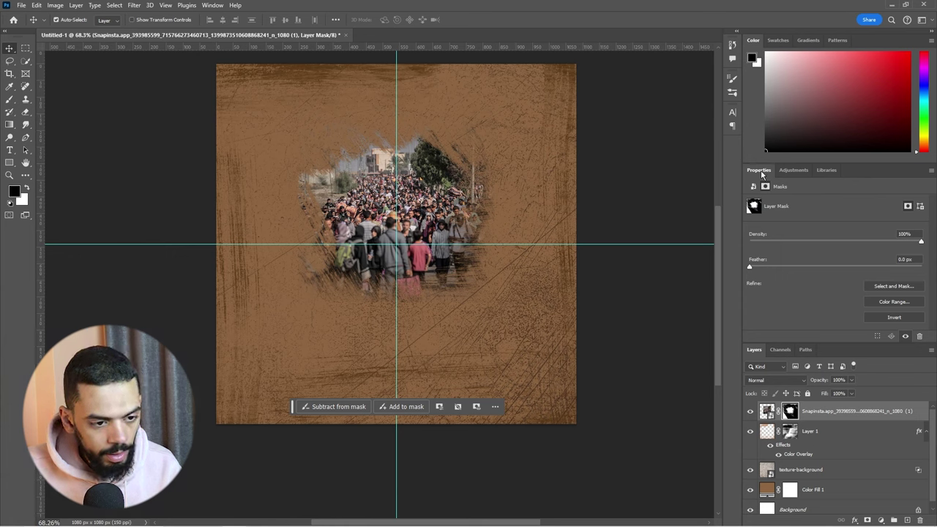
Step: Add a Hue/Saturation adjustment layer with Colorize enabled
click(799, 172)
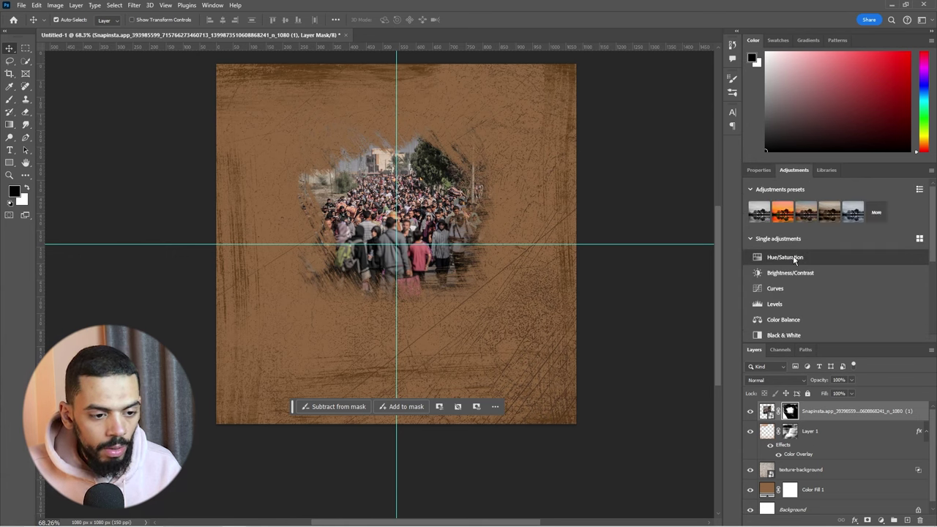
click(884, 520)
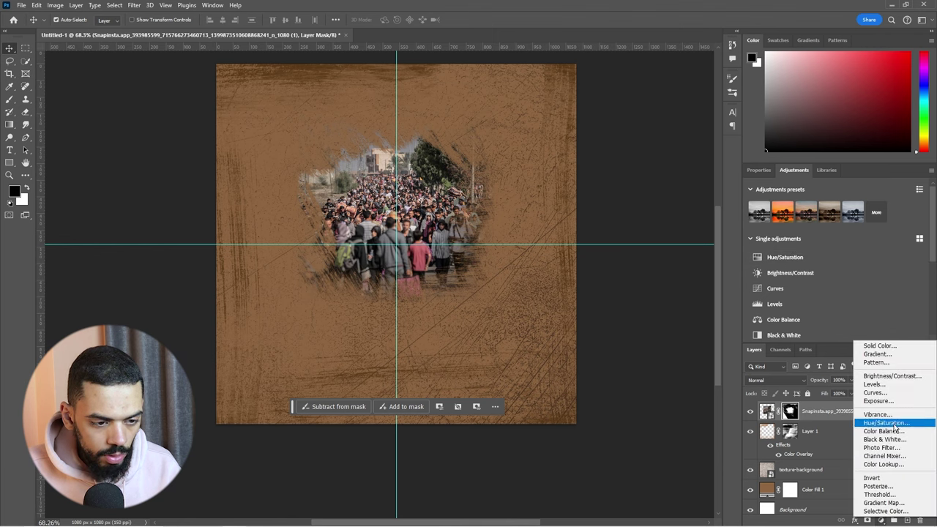
click(793, 262)
click(792, 258)
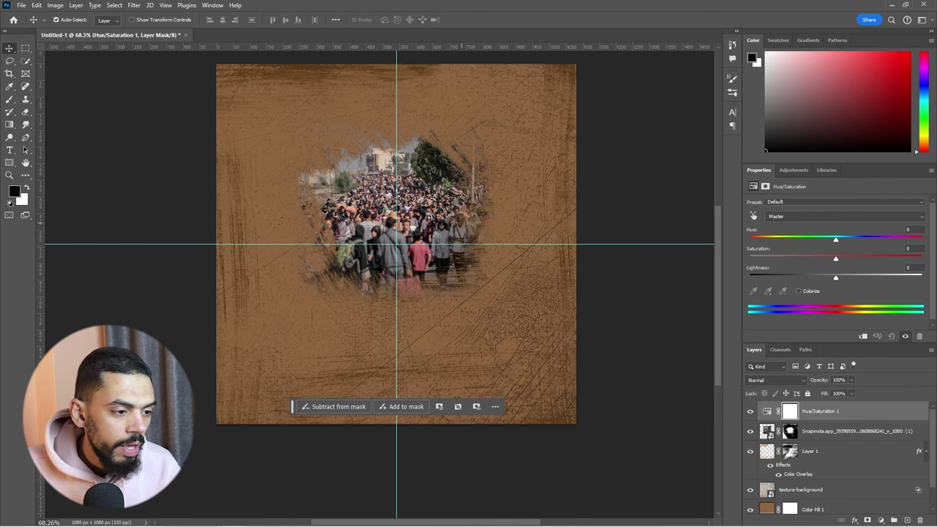
scroll(351, 220, up, 2)
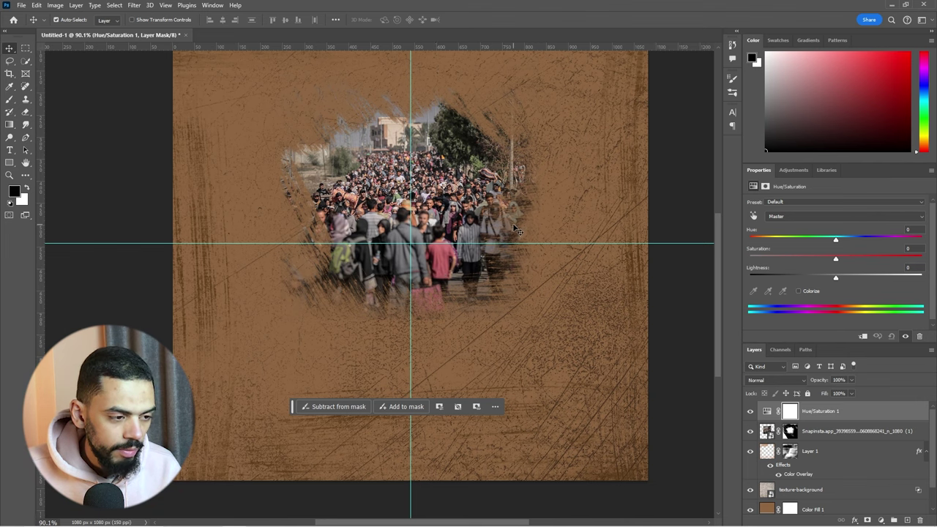
click(798, 291)
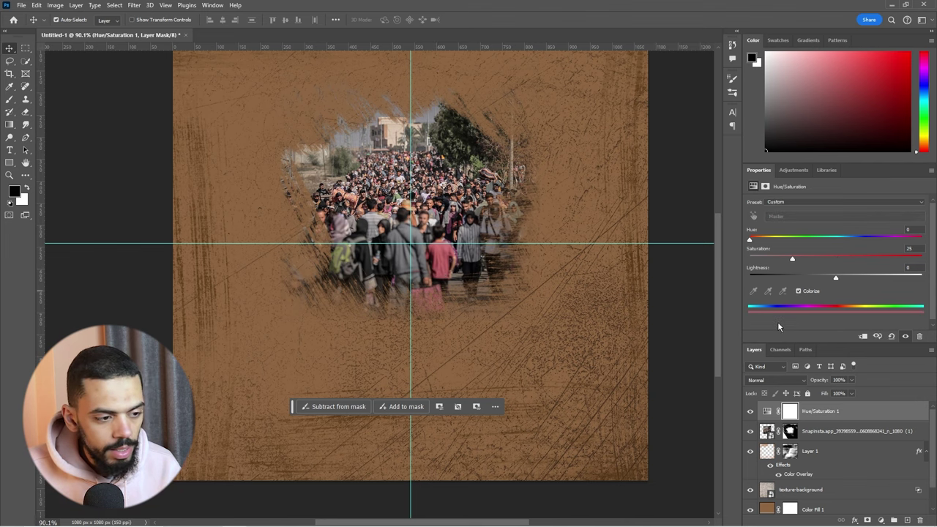
Step: Clip the Hue/Saturation adjustment so it affects only the crowd photo
scroll(419, 166, down, 1)
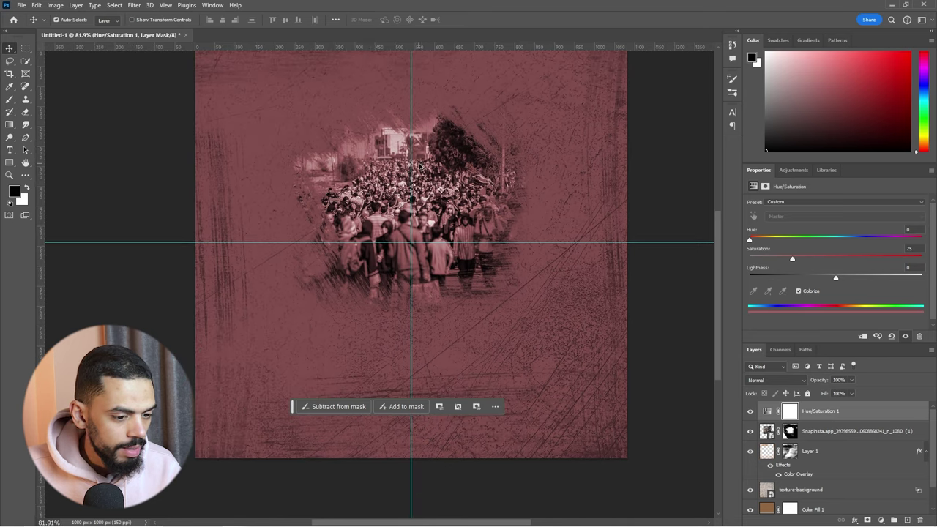
scroll(318, 134, down, 1)
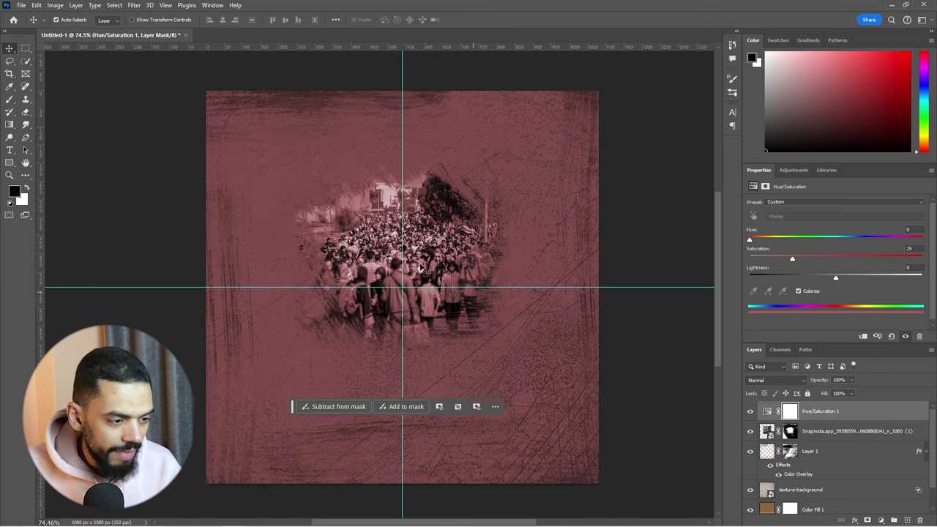
click(864, 338)
alt+click(771, 421)
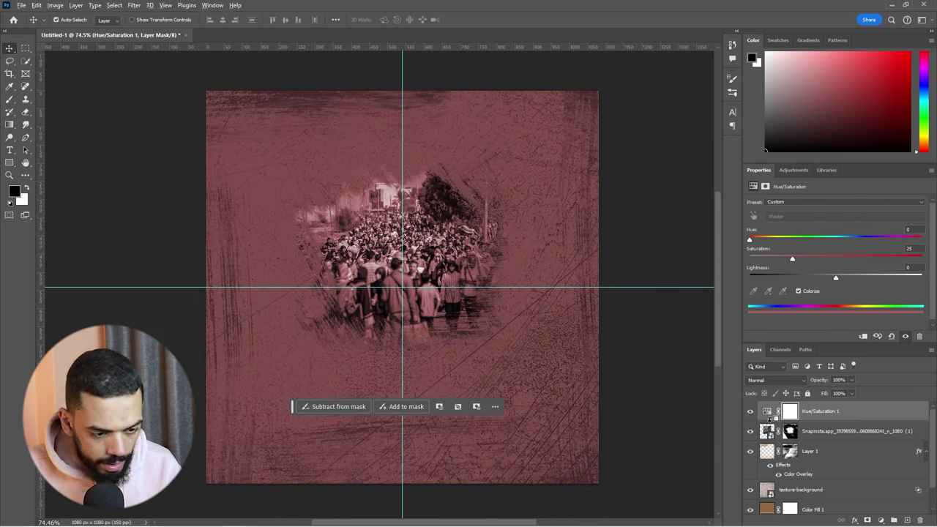
alt+click(771, 421)
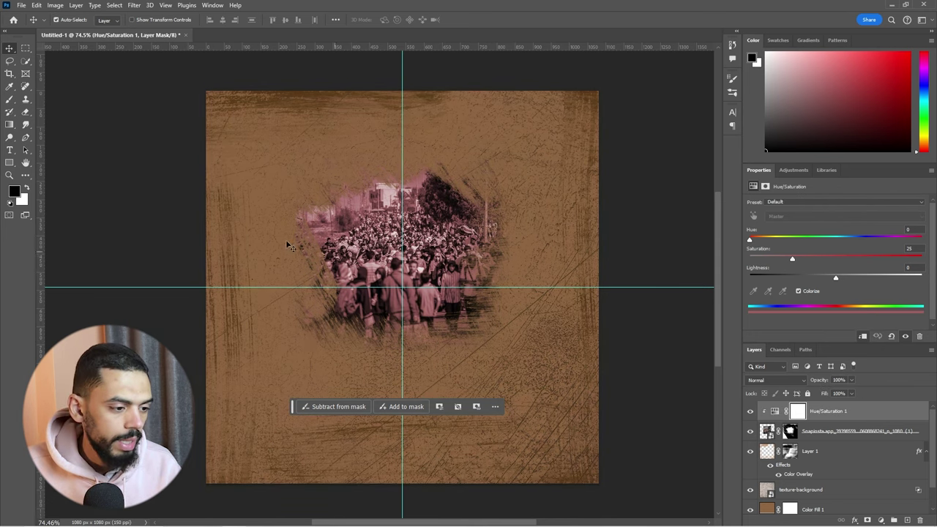
scroll(319, 295, up, 1)
scroll(319, 294, up, 3)
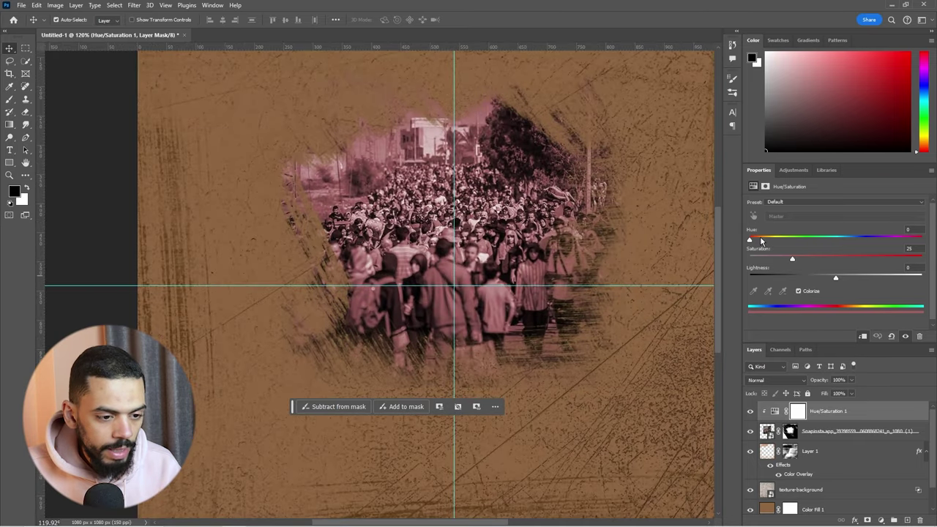
Step: Set Hue 29, Saturation 35 and Lightness +6 for a sepia tint
click(761, 241)
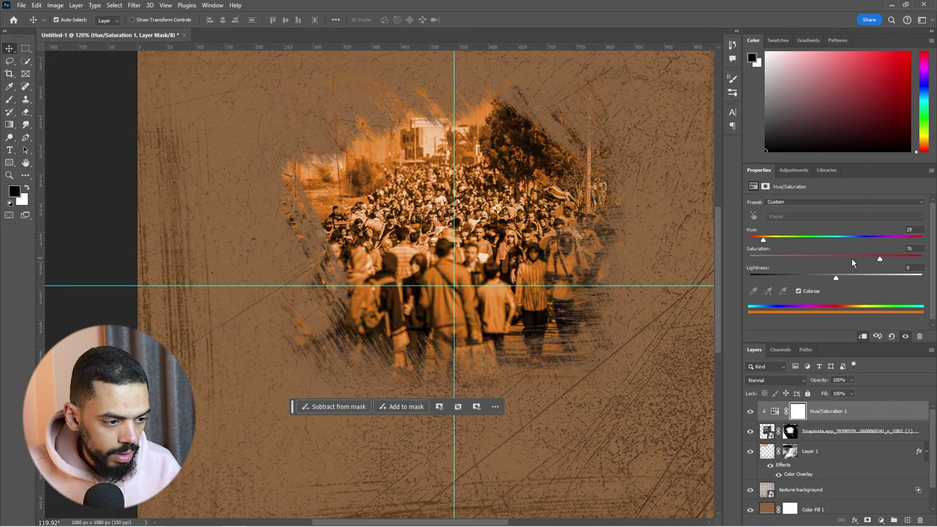
mouse_move(782, 260)
mouse_down()
mouse_move(820, 260)
mouse_move(809, 260)
mouse_up()
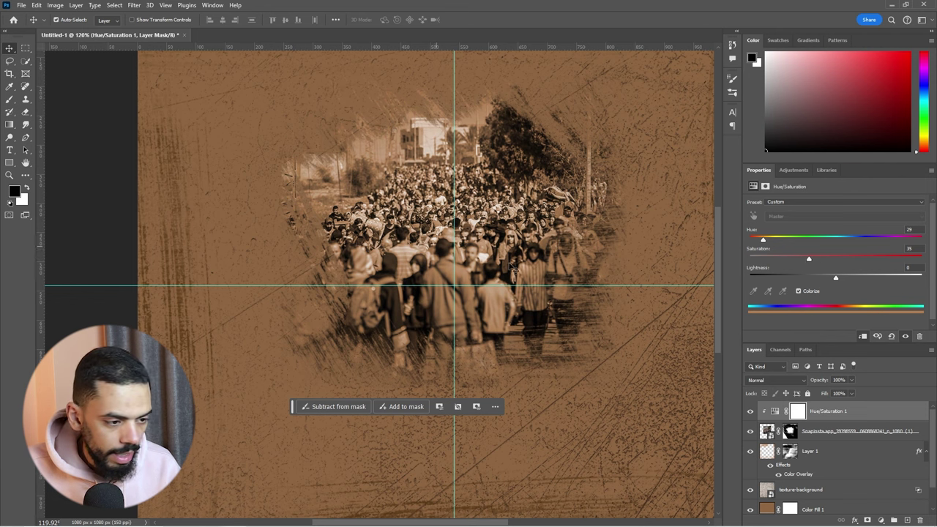
mouse_move(836, 276)
mouse_down()
mouse_move(754, 279)
mouse_move(841, 278)
mouse_up()
scroll(512, 269, down, 2)
scroll(513, 269, down, 1)
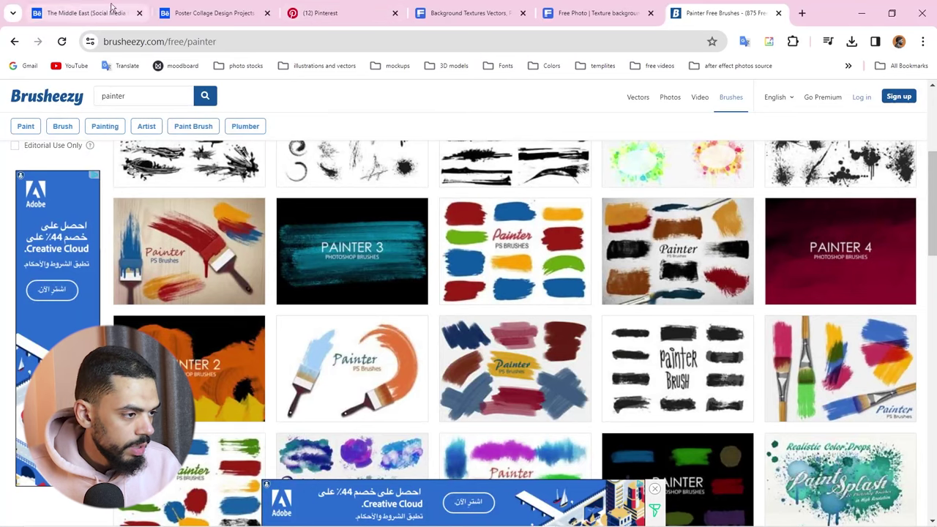
click(189, 10)
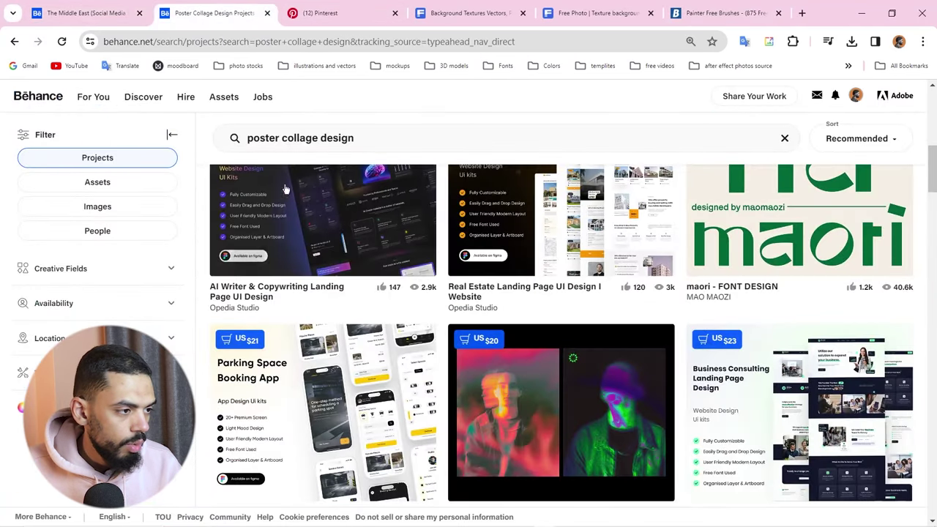
Step: Search Freepik for 'collage paper'
click(74, 6)
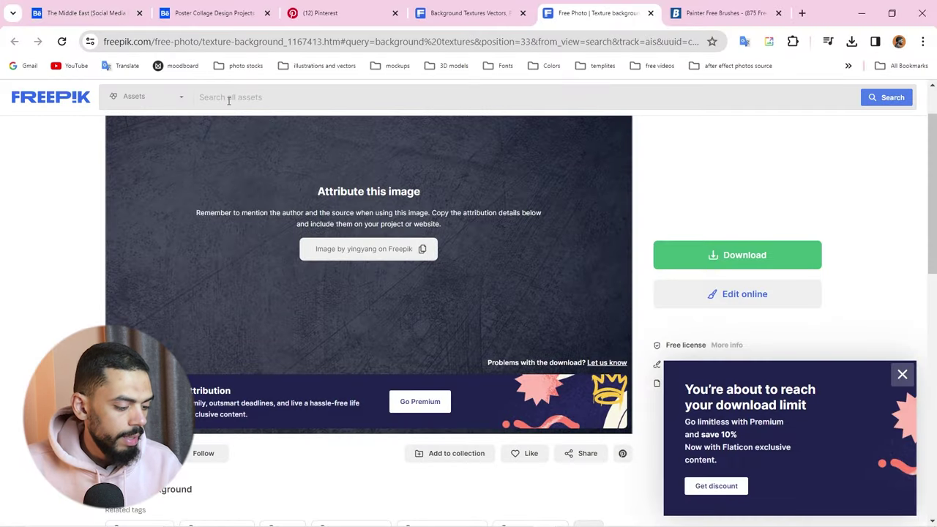
text(c)
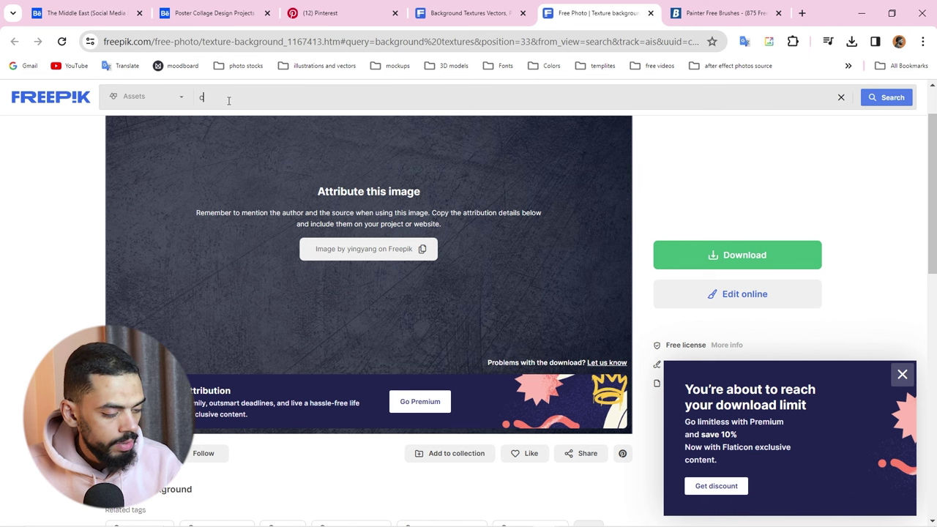
text(ollage pape)
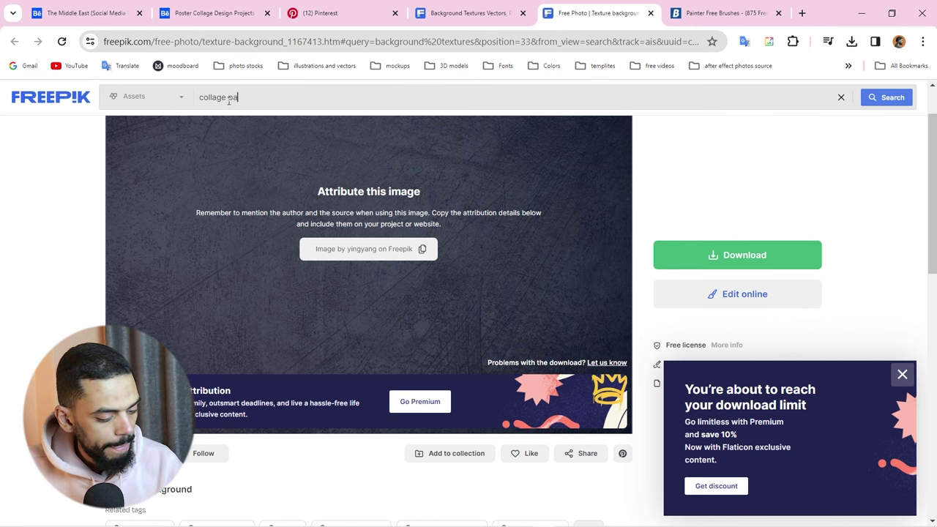
text(r)
key(Return)
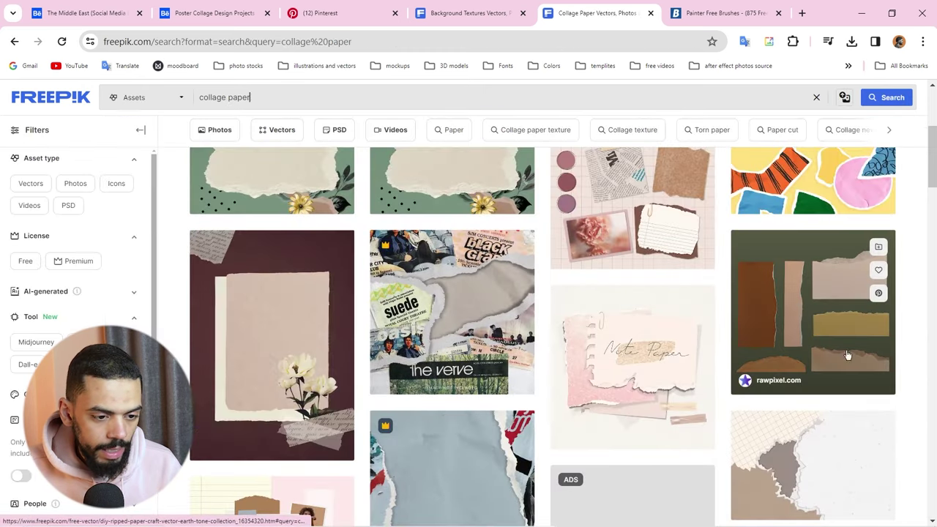
Step: Open the torn paper, vintage sticker vector set from the results
scroll(850, 351, down, 5)
scroll(769, 341, down, 5)
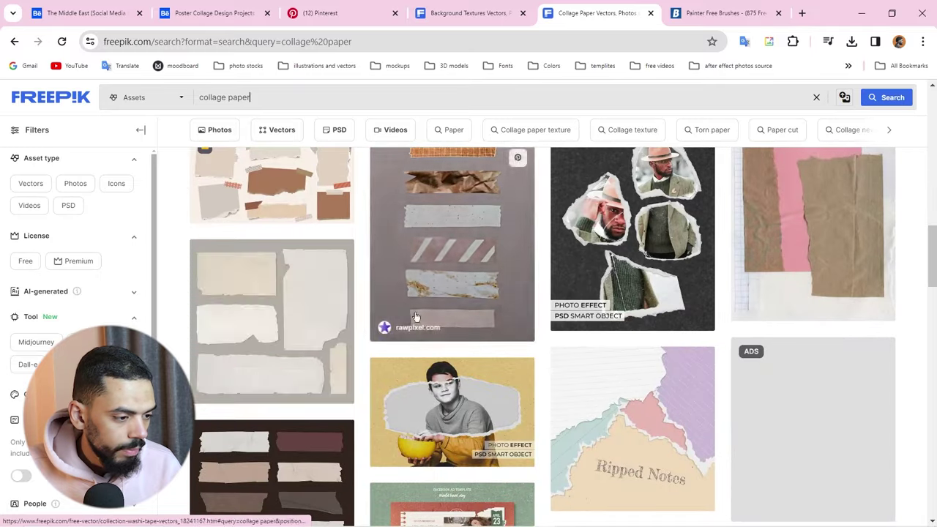
scroll(275, 244, down, 3)
scroll(276, 244, up, 1)
click(275, 244)
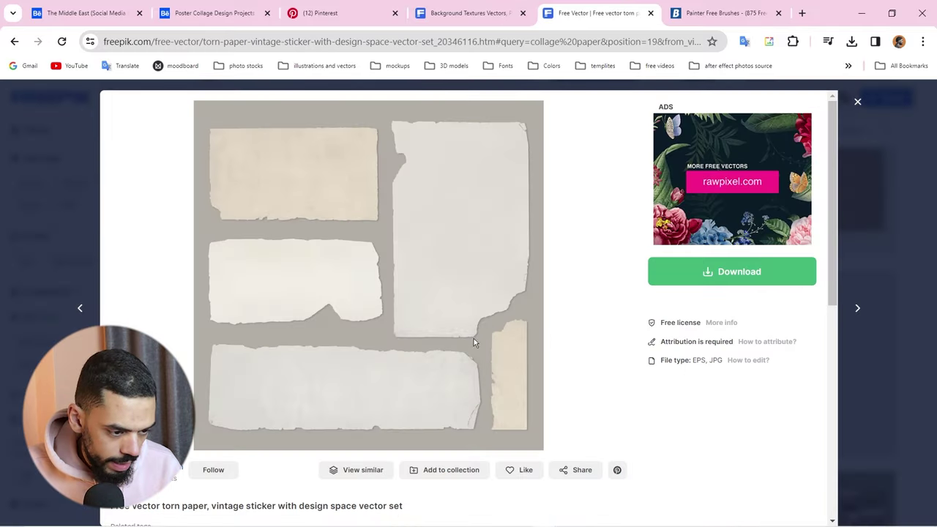
scroll(615, 344, down, 1)
scroll(637, 361, up, 1)
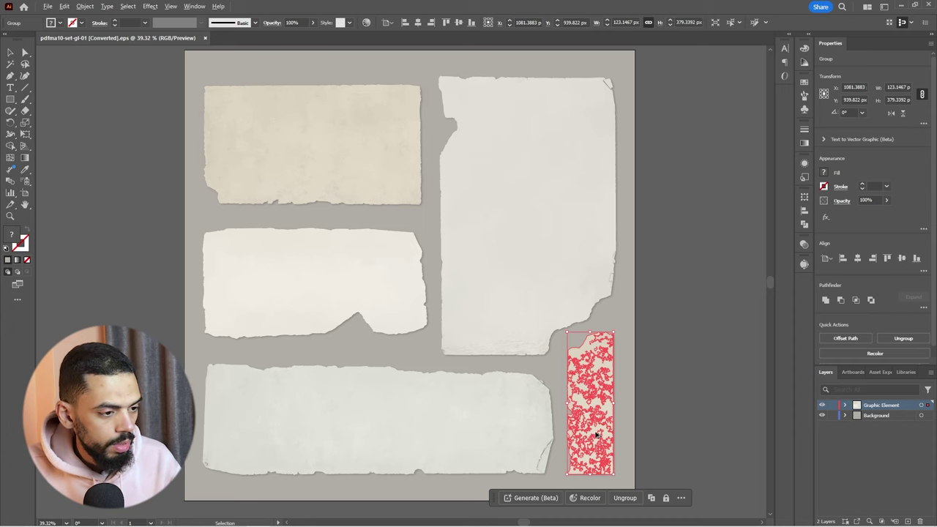
Step: Paste the copied torn paper strip into the Photoshop poster
key(ctrl+v)
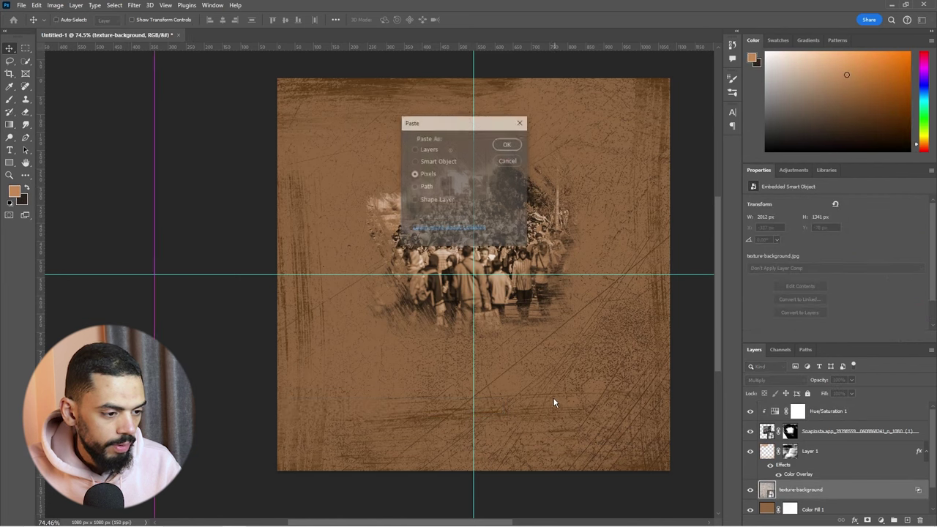
Step: Paste the strip as a Smart Object and move it to the top of the layer stack
click(427, 161)
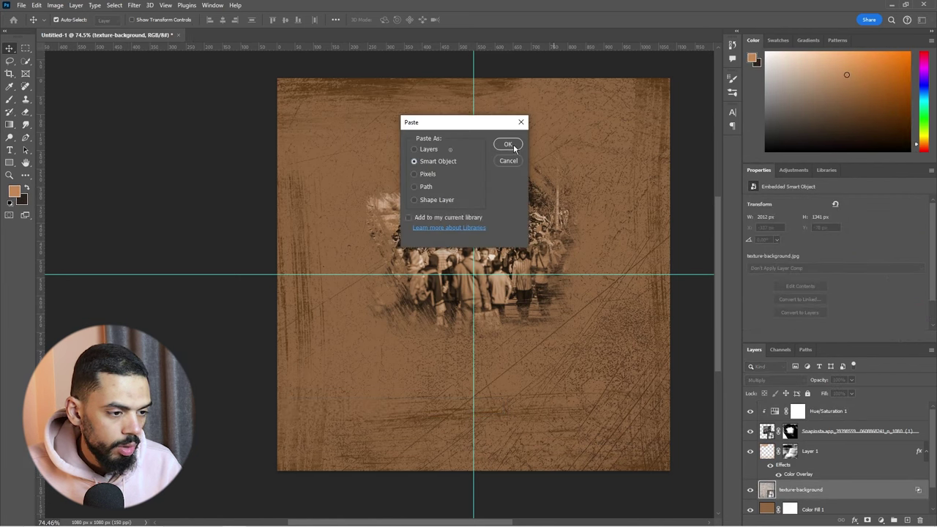
click(509, 145)
key(Return)
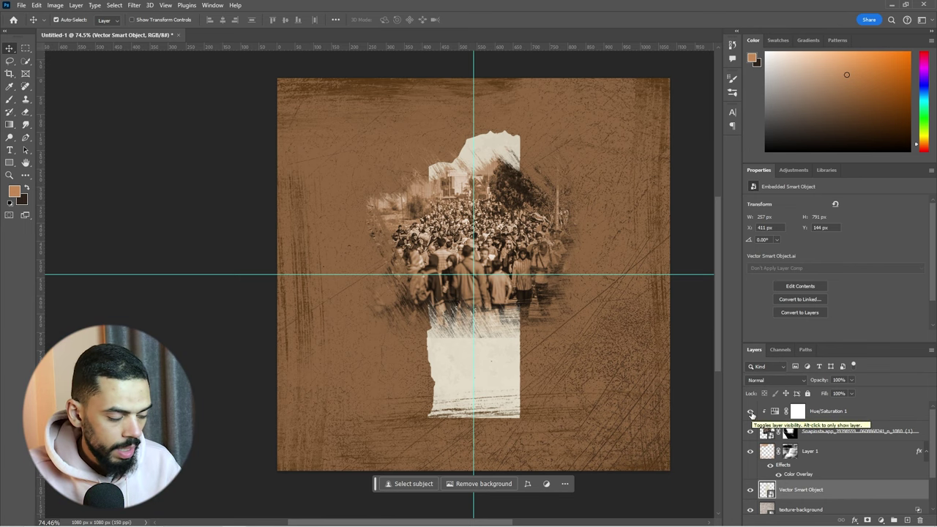
key(ctrl+shift+bracketright)
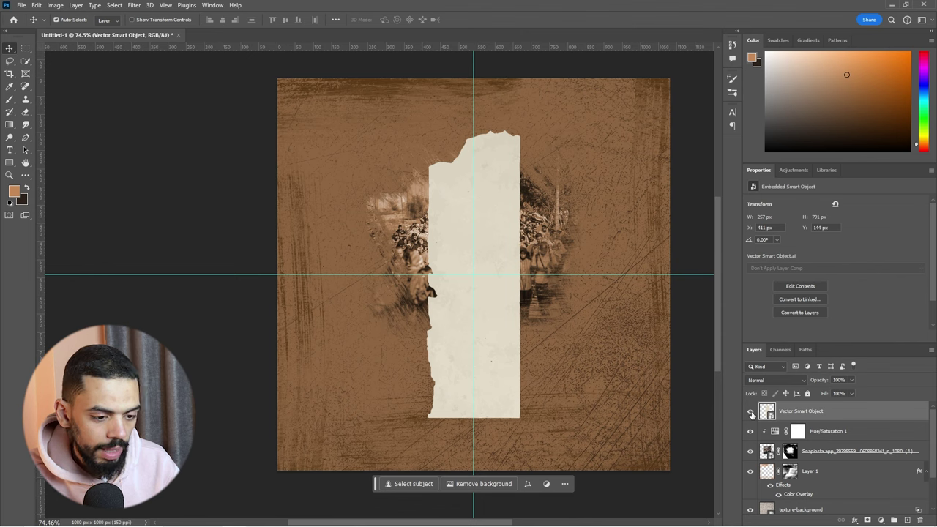
key(ctrl+shift+bracketleft)
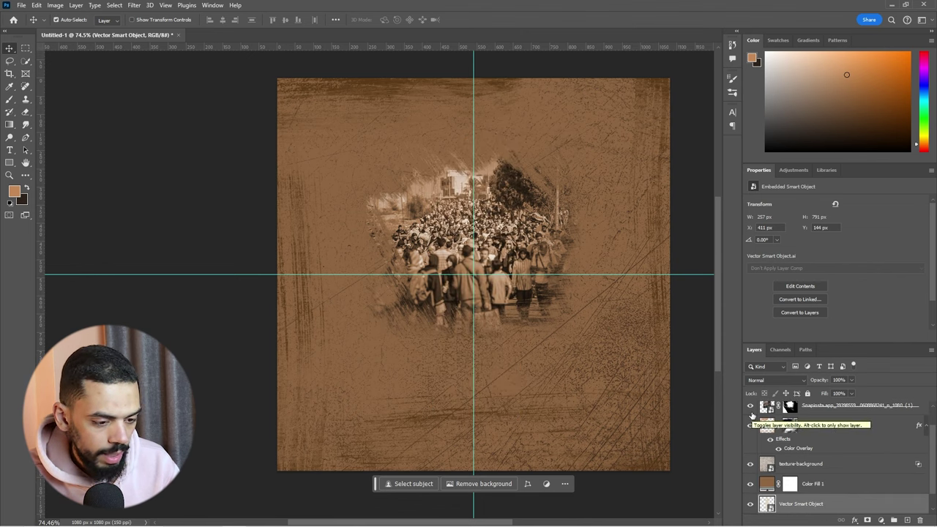
key(ctrl+bracketright)
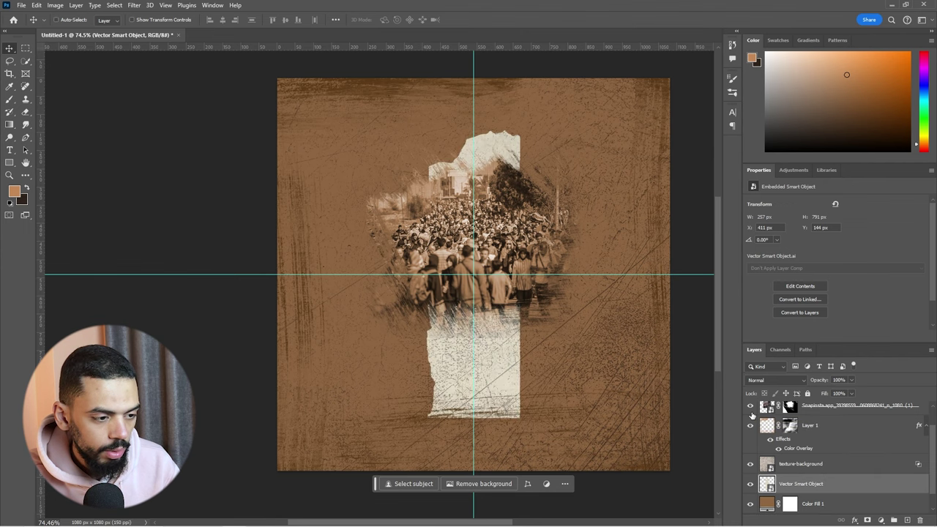
key(ctrl+bracketright)
key(ctrl+bracketright)
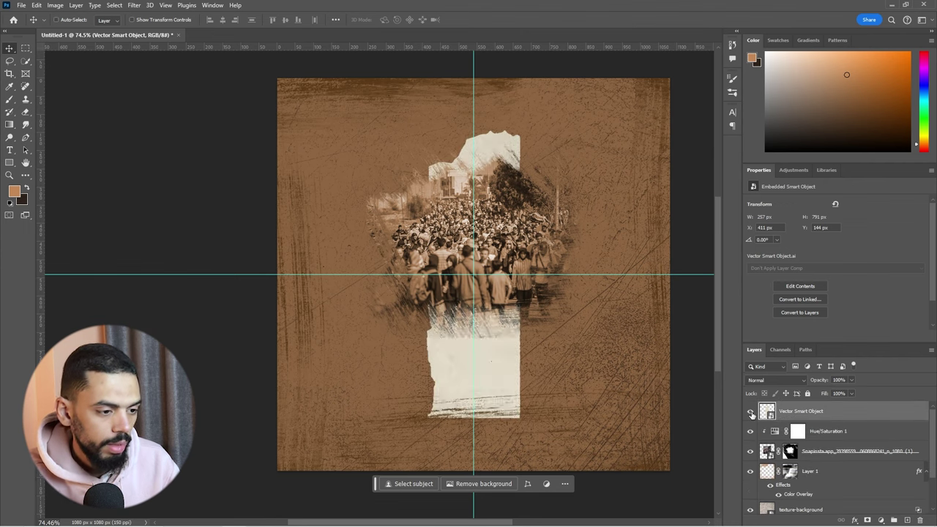
key(ctrl+bracketright)
Step: Rotate and shrink the strip to lie horizontally below the crowd photo
key(ctrl+t)
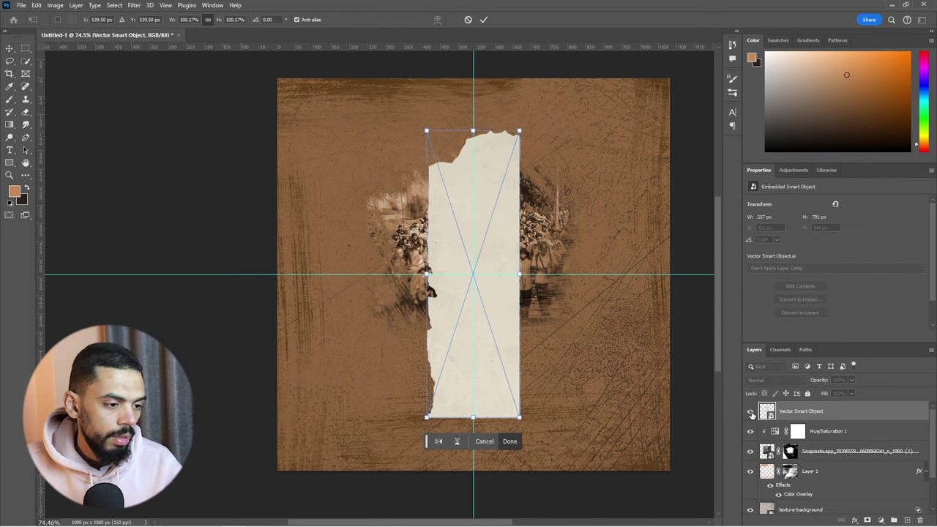
mouse_move(529, 134)
mouse_down()
mouse_move(586, 318)
mouse_move(603, 320)
mouse_move(554, 299)
mouse_move(543, 330)
mouse_up()
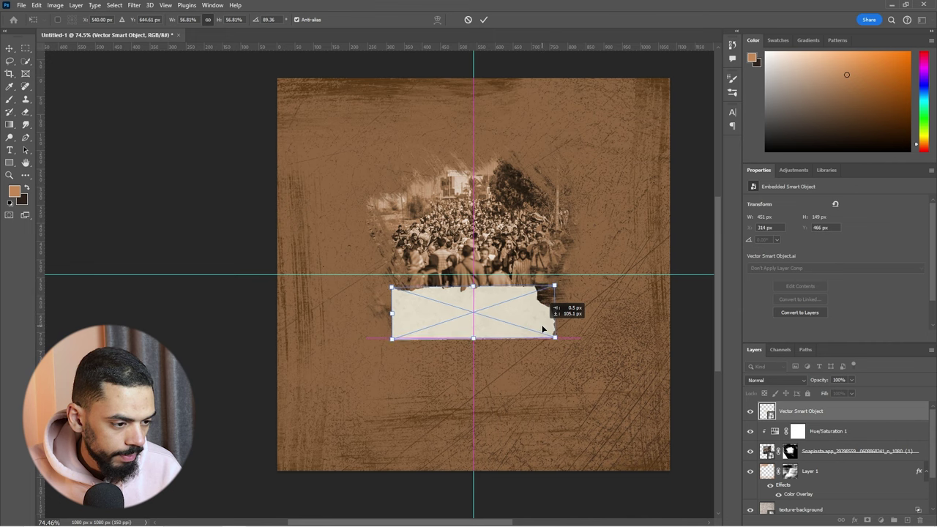
key(Return)
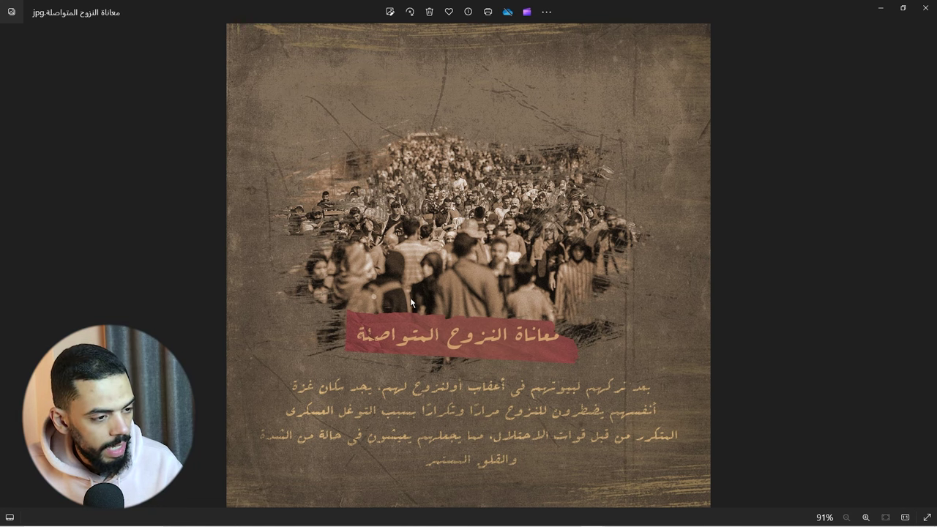
Step: Snip the whole reference poster and copy it from Snip & Sketch
key(super+shift+s)
drag(226, 33, 694, 485)
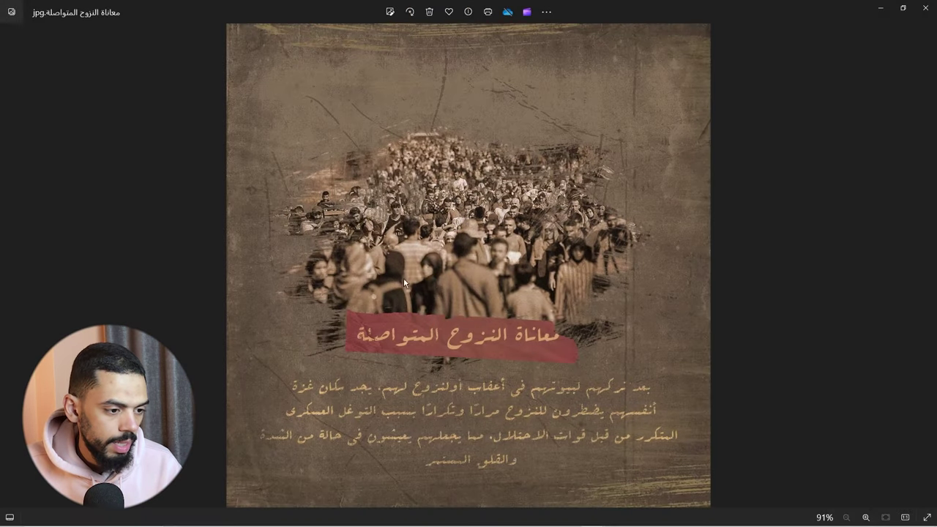
click(806, 381)
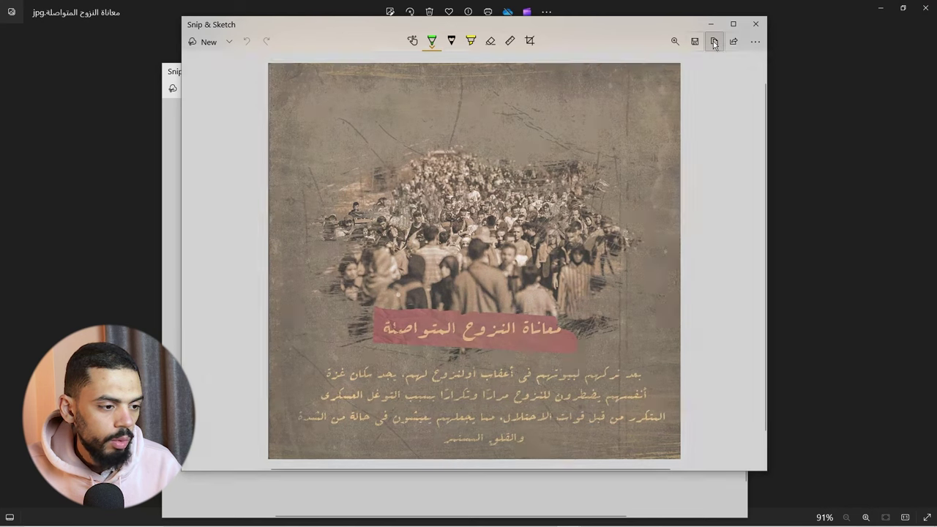
click(714, 41)
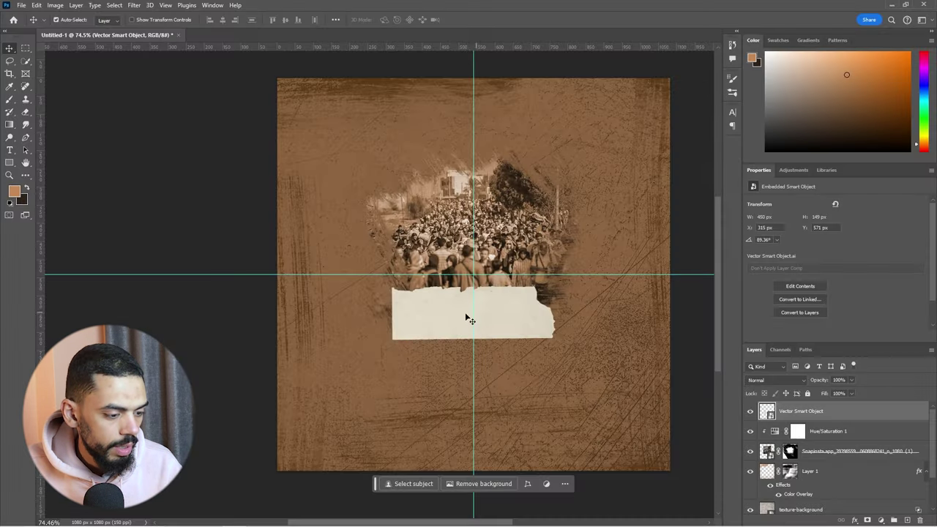
Step: Paste the reference poster and give the strip a Color Overlay sampled from its red title band
key(ctrl+v)
drag(466, 320, 316, 394)
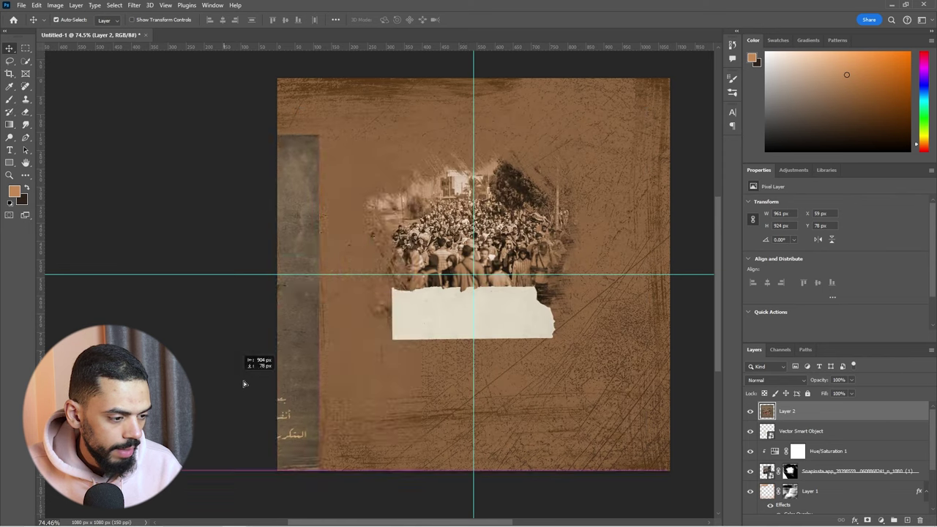
click(818, 433)
double_click(913, 436)
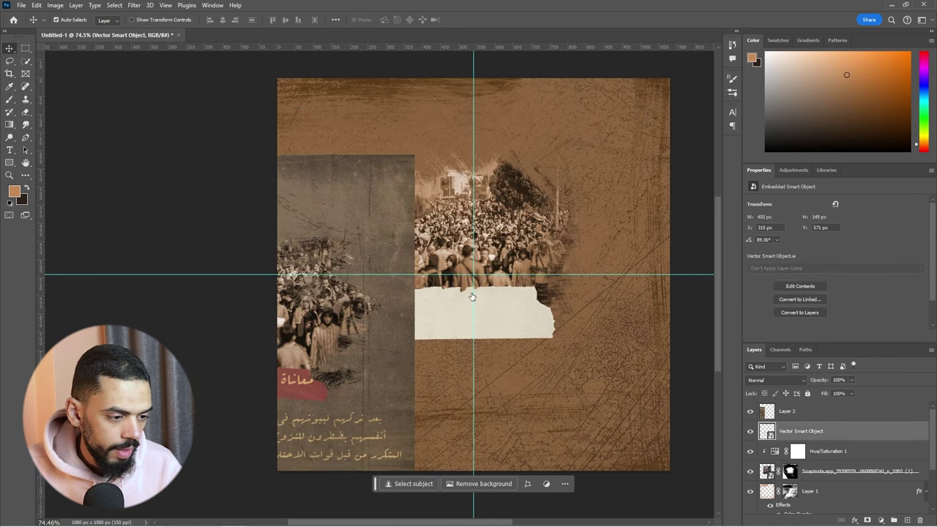
click(576, 263)
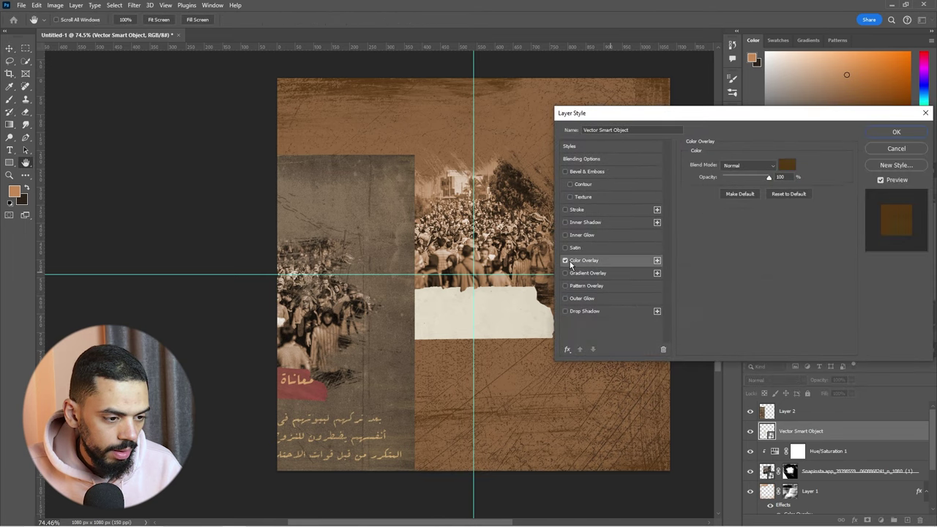
click(788, 165)
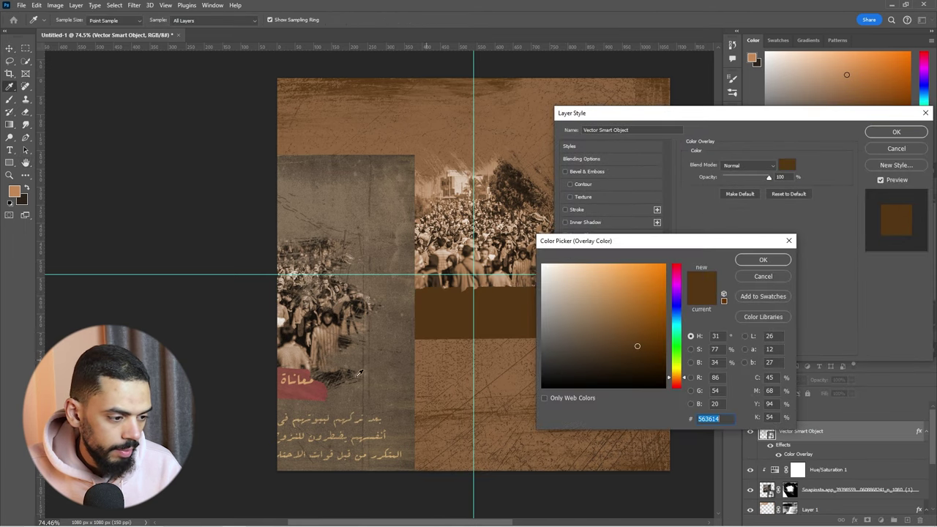
click(319, 390)
click(762, 261)
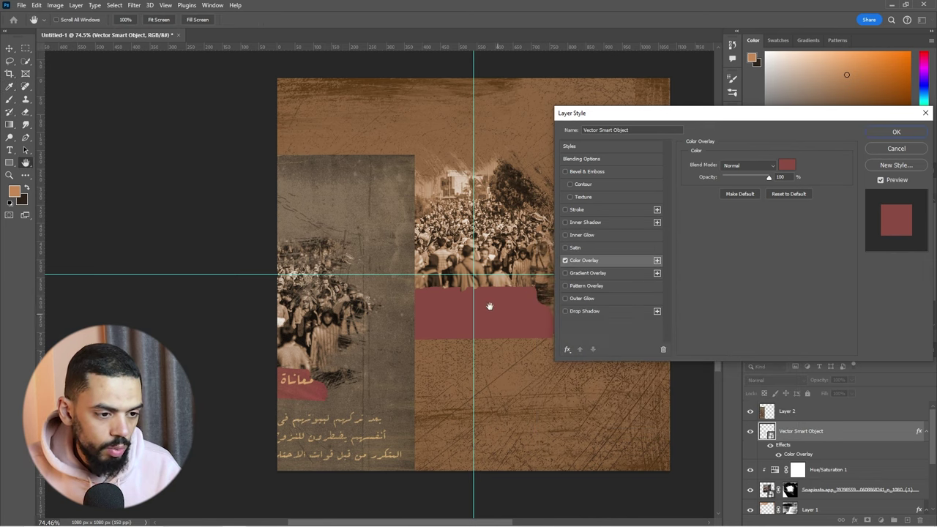
Step: Set the red Color Overlay to Multiply blend mode
click(748, 167)
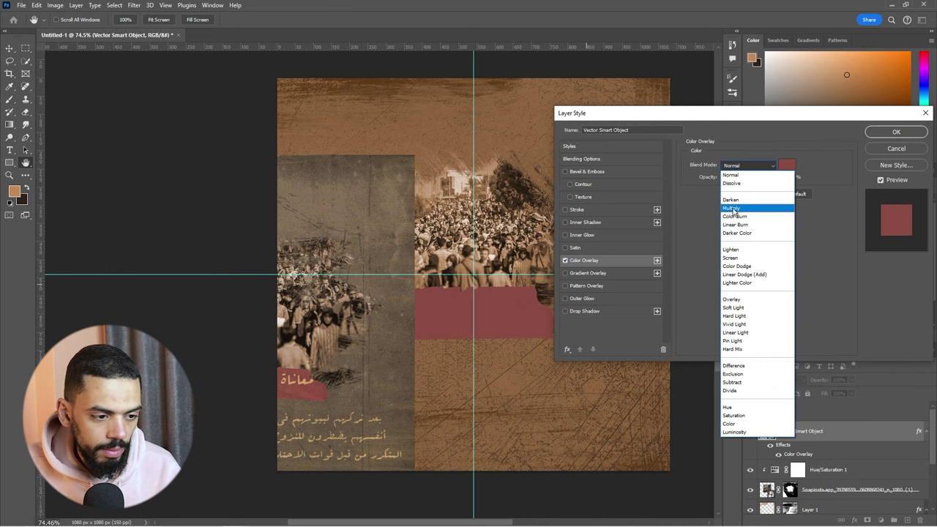
click(791, 211)
key(Return)
Step: Delete the reference poster layer and close the reference screenshot
drag(396, 321, 306, 321)
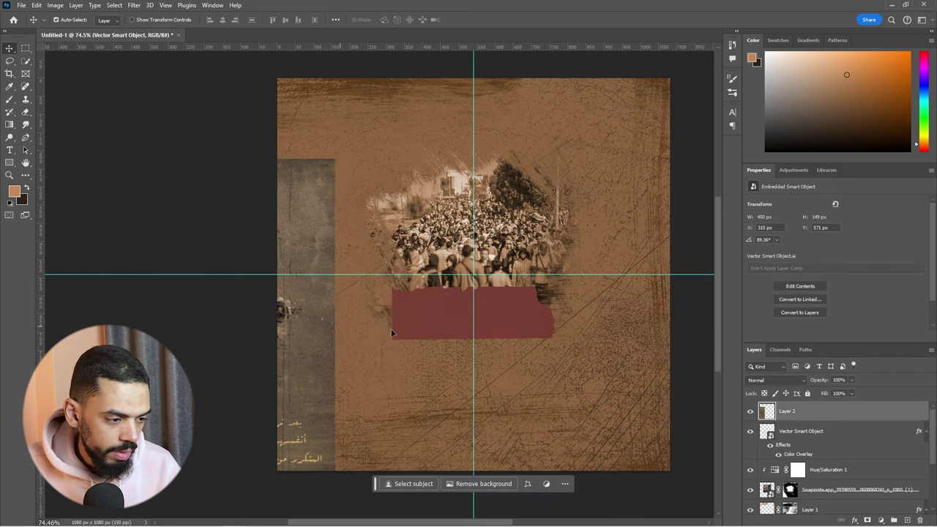
scroll(444, 316, up, 5)
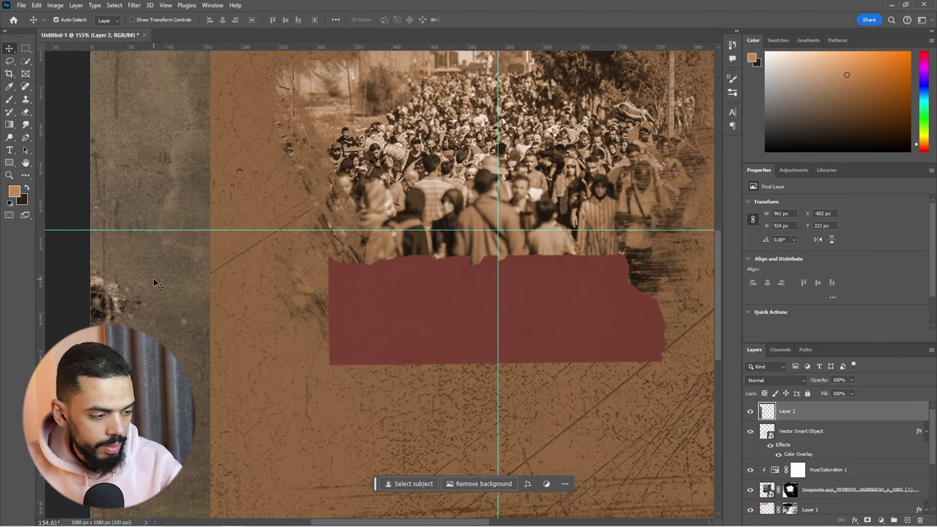
key(Delete)
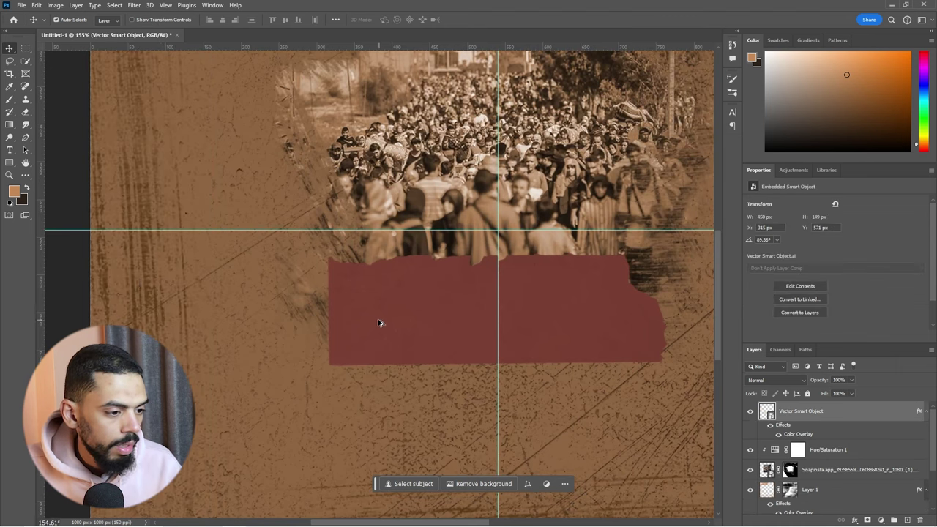
key(alt+Tab)
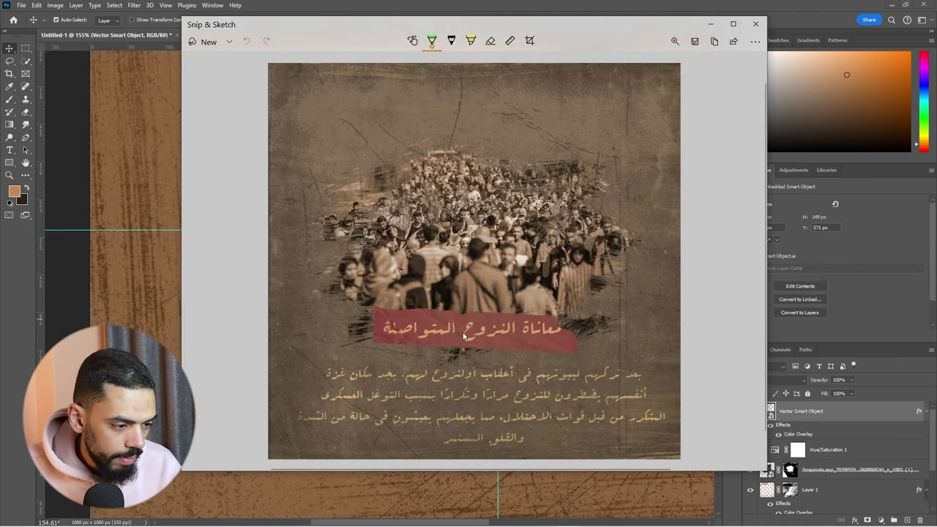
scroll(463, 336, up, 2)
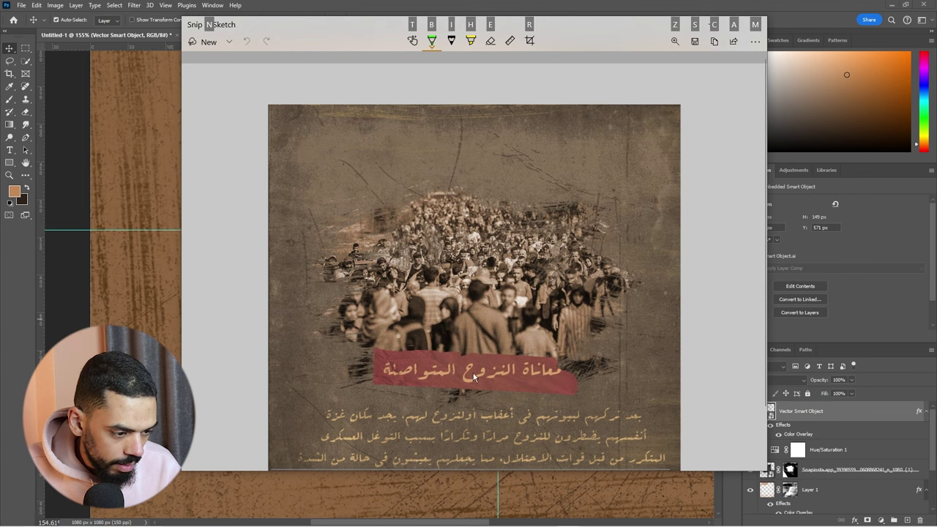
key(alt+Tab)
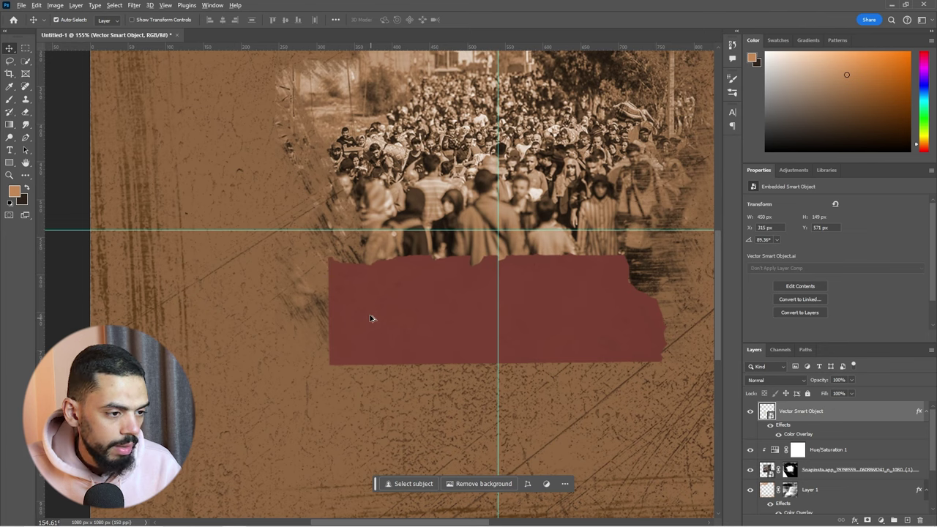
key(alt+Tab)
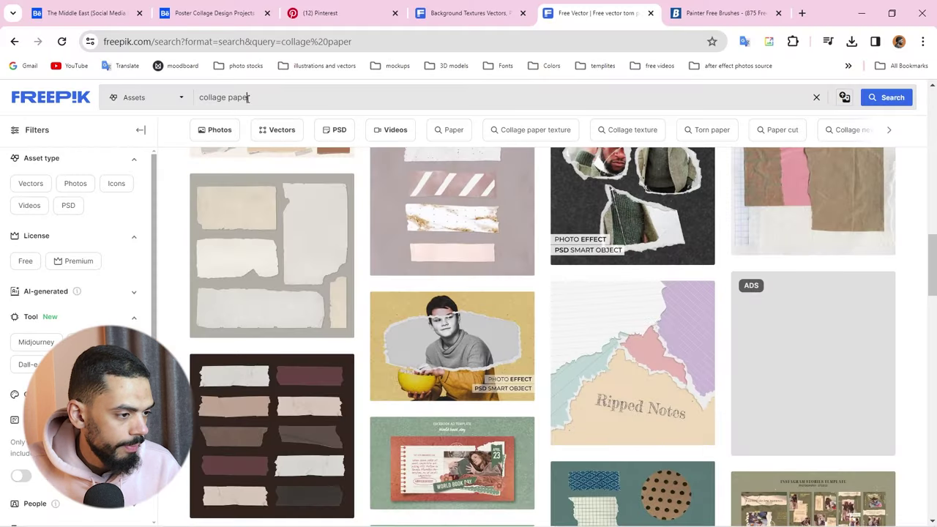
Step: Search Freepik for 'paper texter' and browse the crumpled white paper results
triple_click(249, 98)
text(pa)
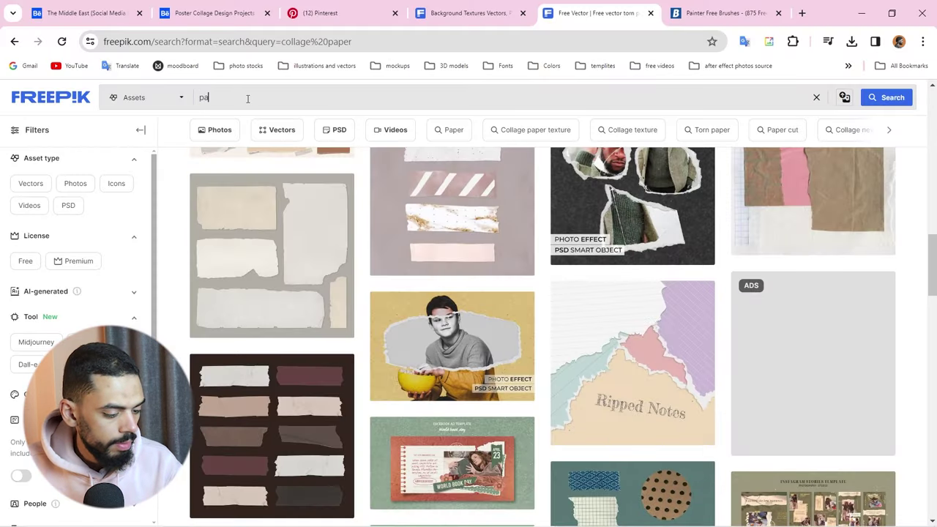
key(BackSpace)
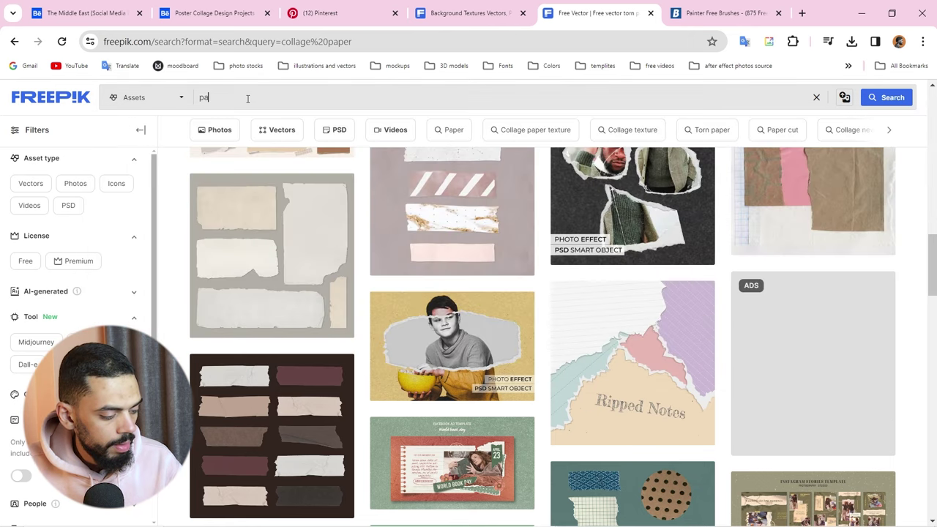
text(per y)
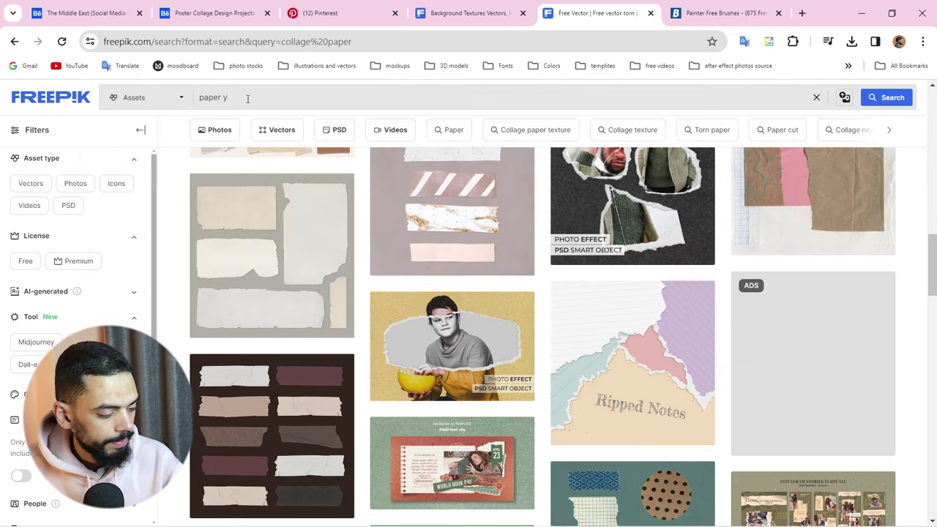
key(BackSpace)
text(te)
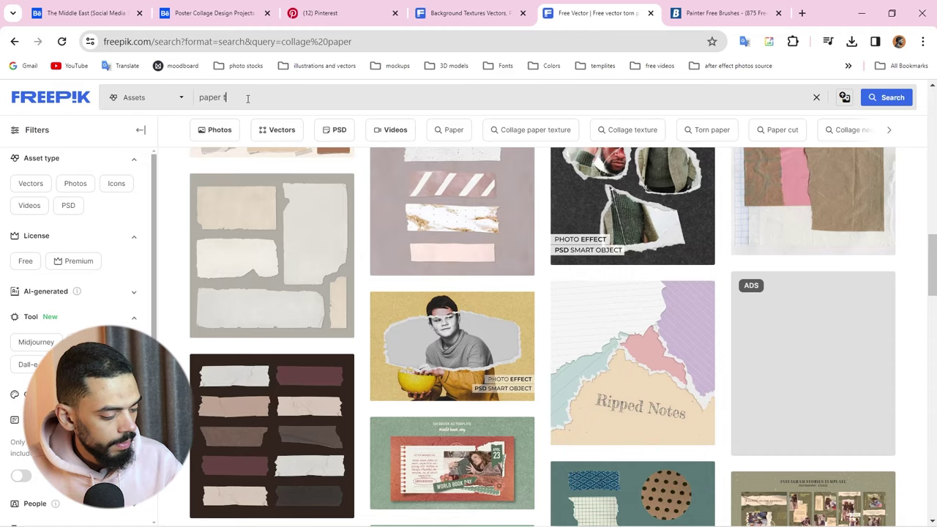
text(x)
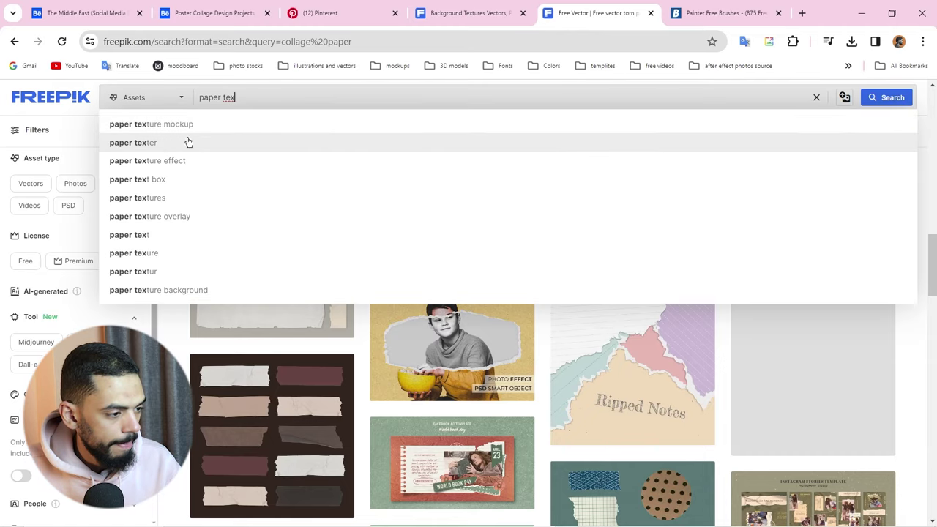
click(183, 144)
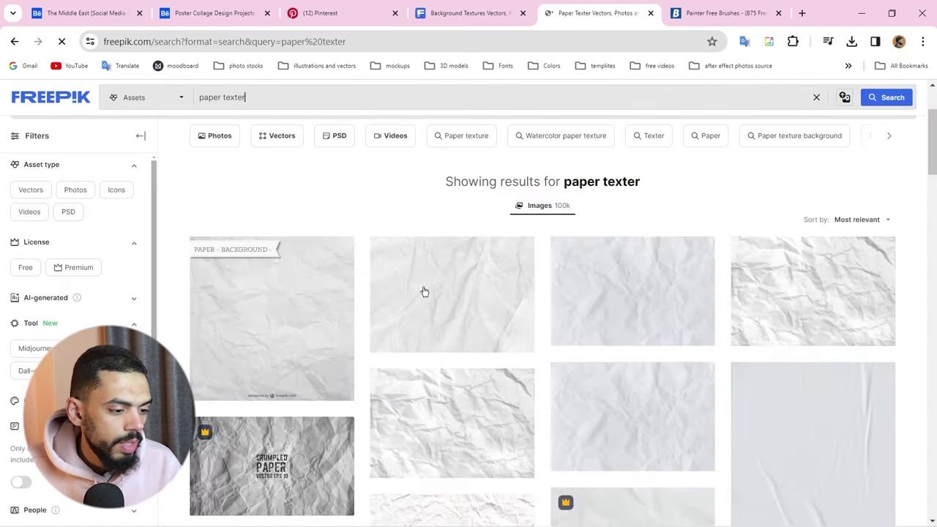
scroll(491, 360, down, 4)
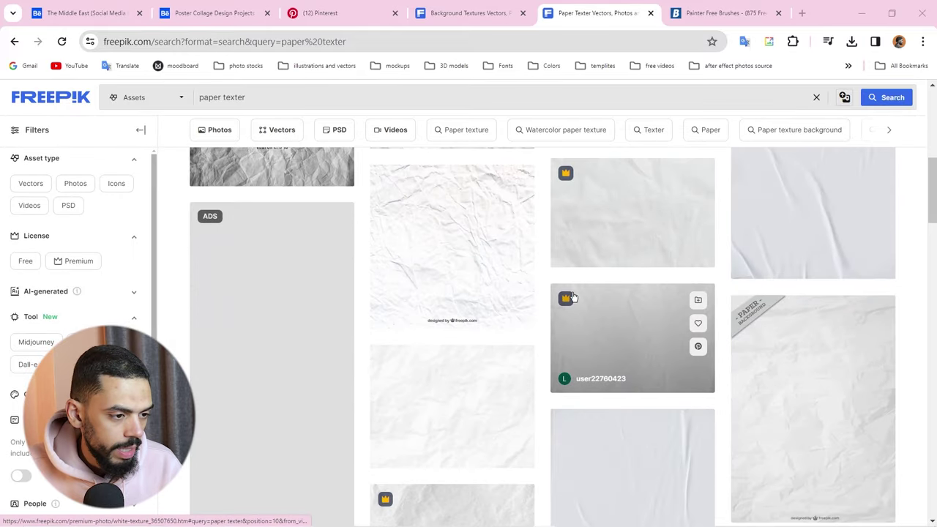
scroll(358, 322, down, 5)
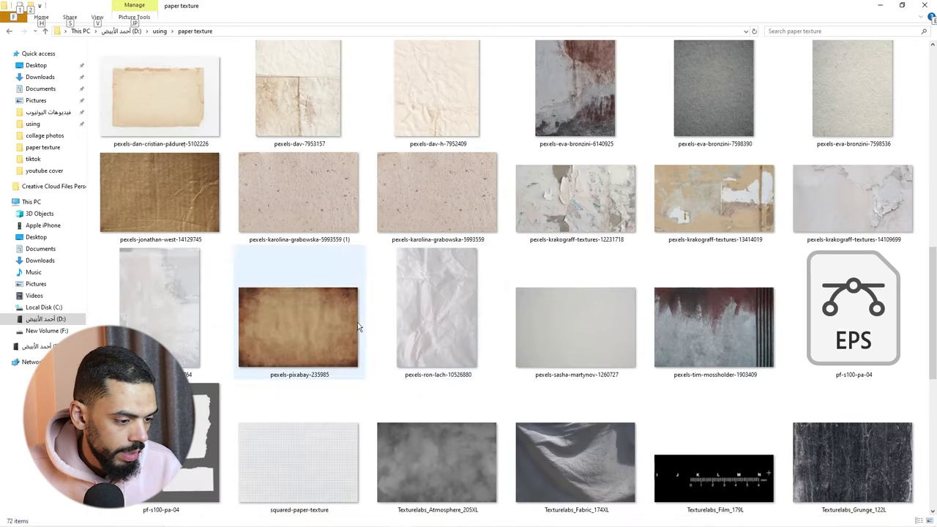
Step: Place the pexels-dav-h-7952409 paper texture over the red strip and size it to fit
click(432, 106)
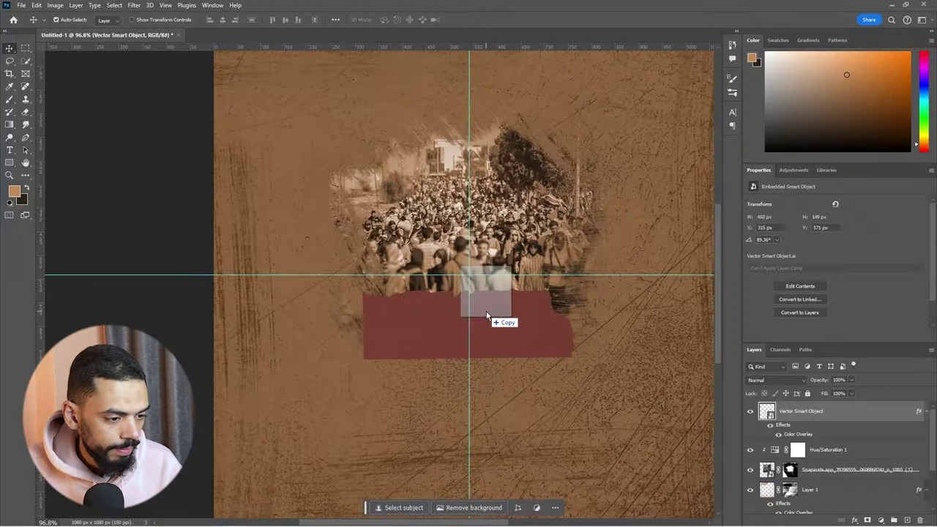
drag(432, 106, 498, 315)
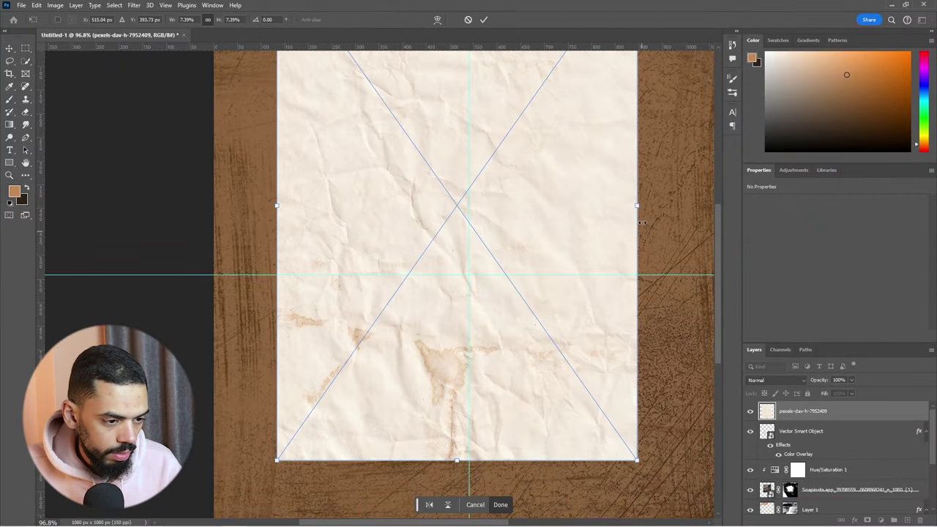
drag(638, 206, 570, 186)
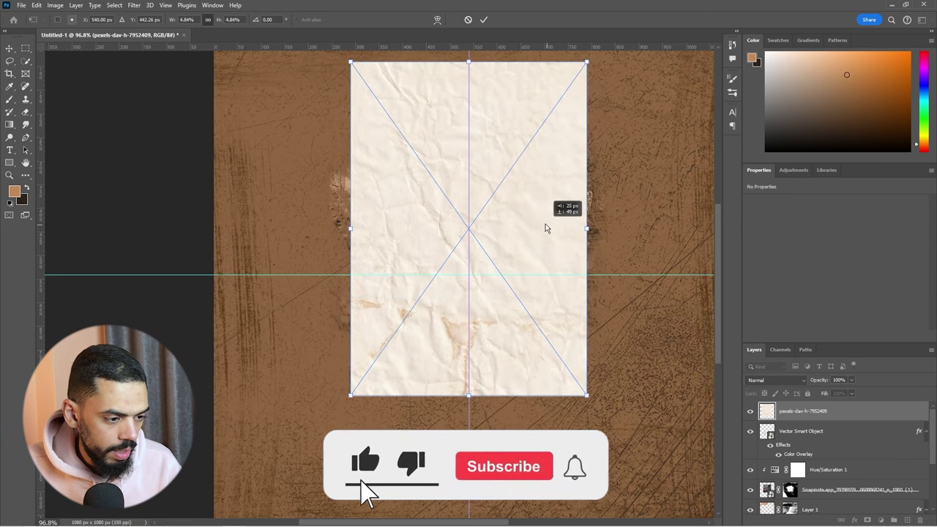
drag(569, 186, 545, 227)
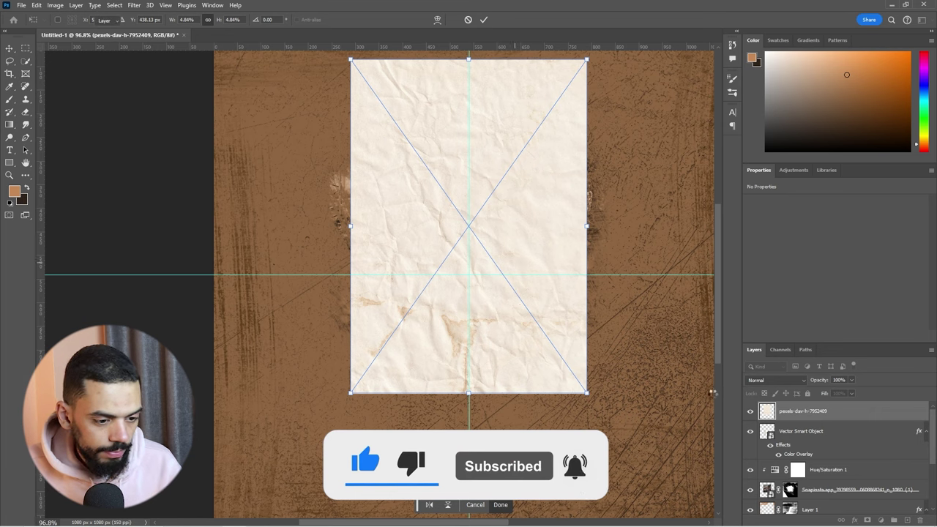
key(Return)
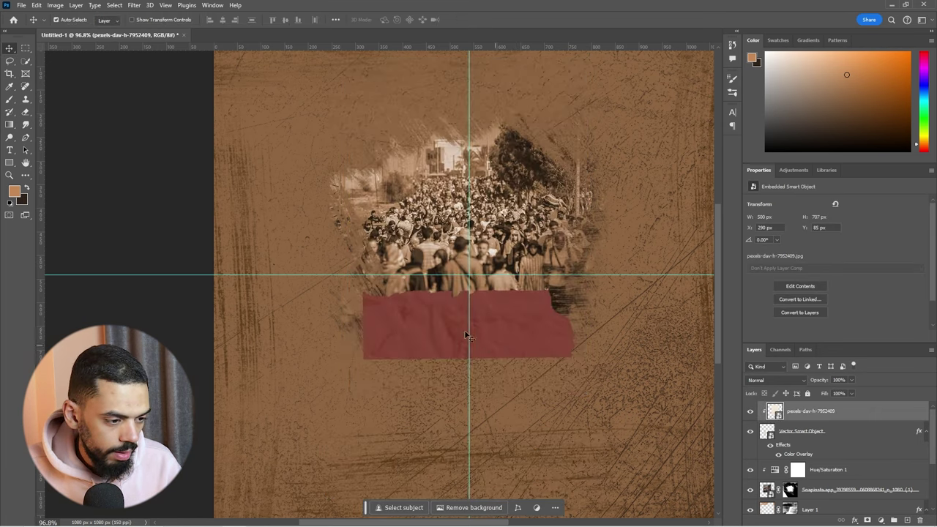
scroll(467, 324, up, 3)
scroll(466, 324, up, 3)
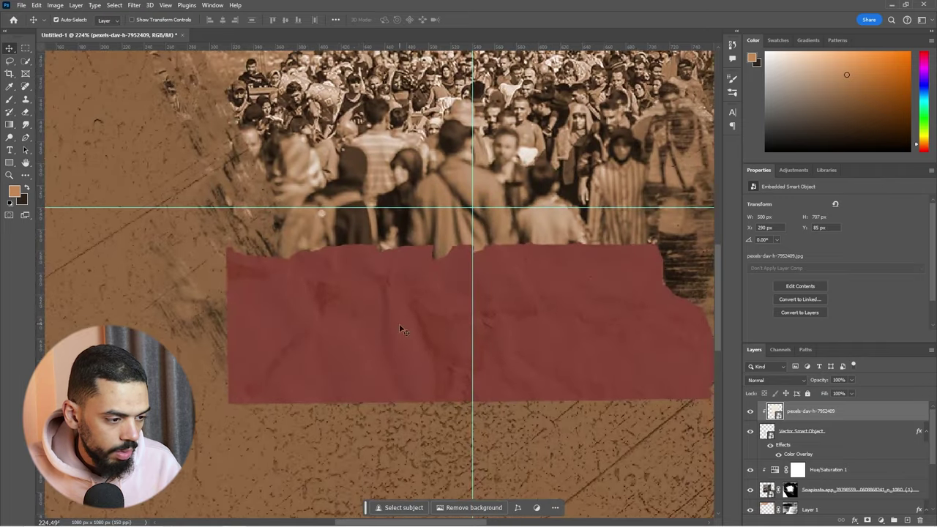
scroll(354, 294, down, 5)
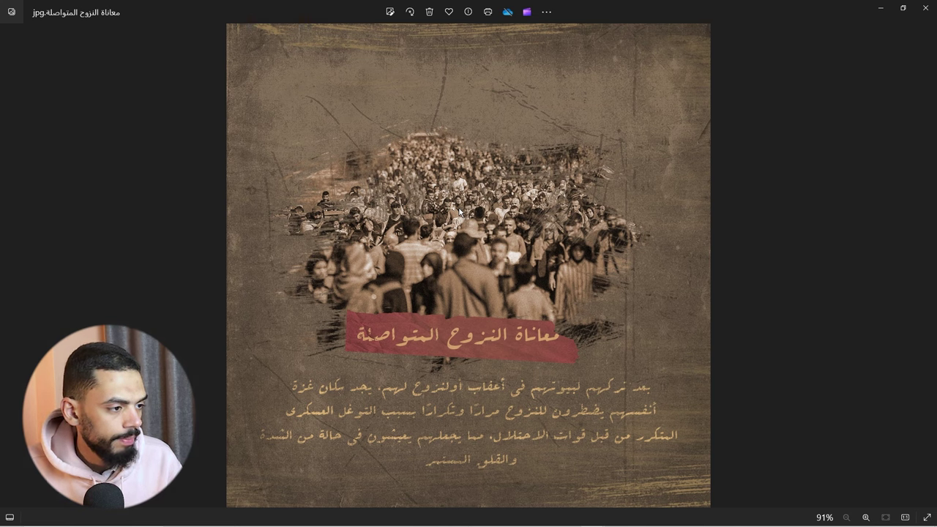
Step: Open ChatGPT in the browser from the 'chat' address suggestion
key(alt+Tab)
text(ؤا)
key(BackSpace)
key(BackSpace)
text(chat)
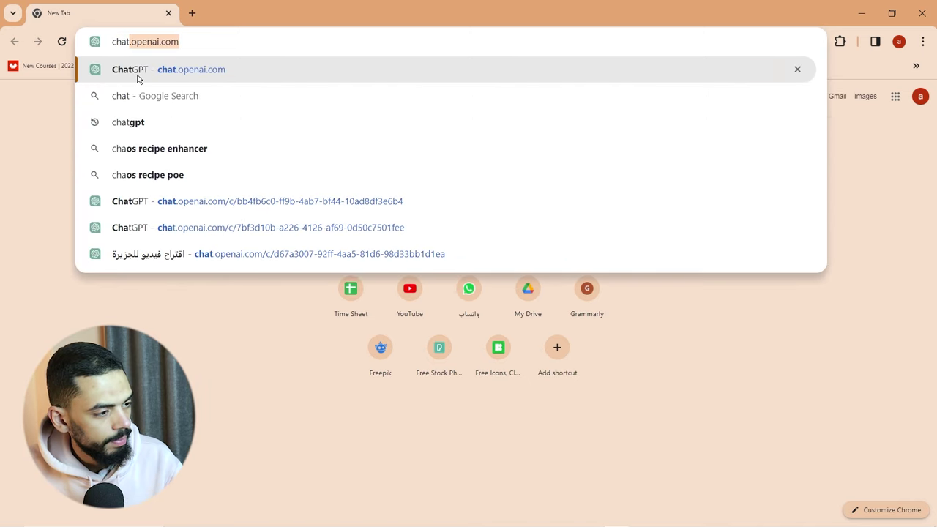
click(137, 71)
Step: Send ChatGPT the two-line prompt 'موضوع عن نزوح اهل غزة بسبب الحرب' / 'في سطرين عنوان من كلمتين'
text(موضوع عن )
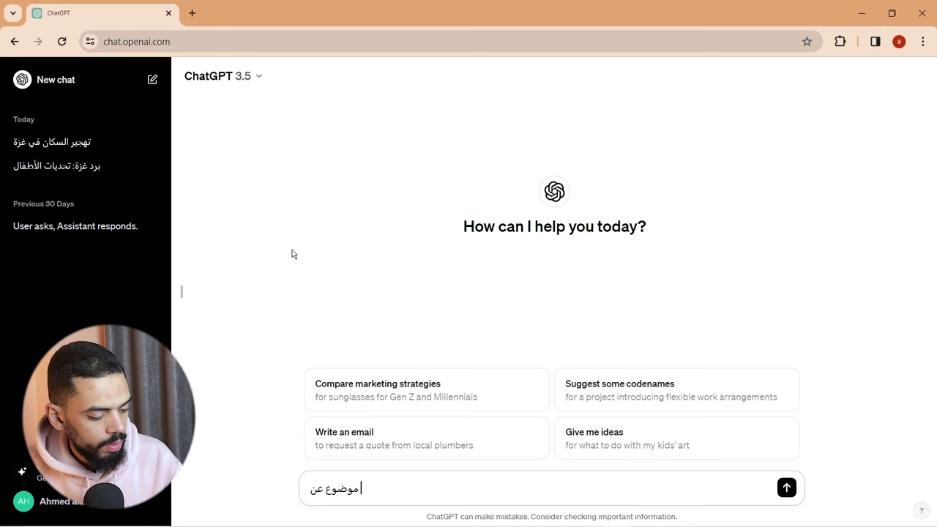
text(نزوح)
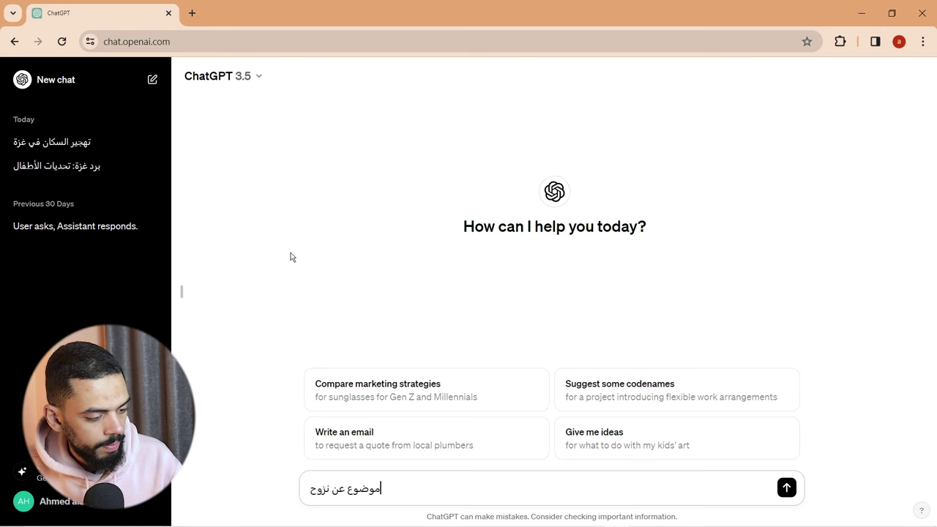
text( اح)
key(BackSpace)
text(هل غ)
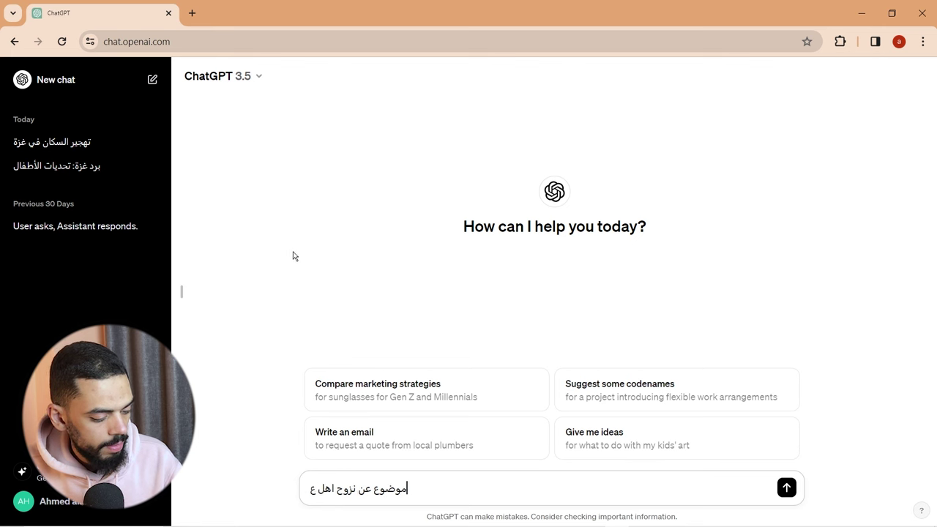
key(BackSpace)
text(غزة)
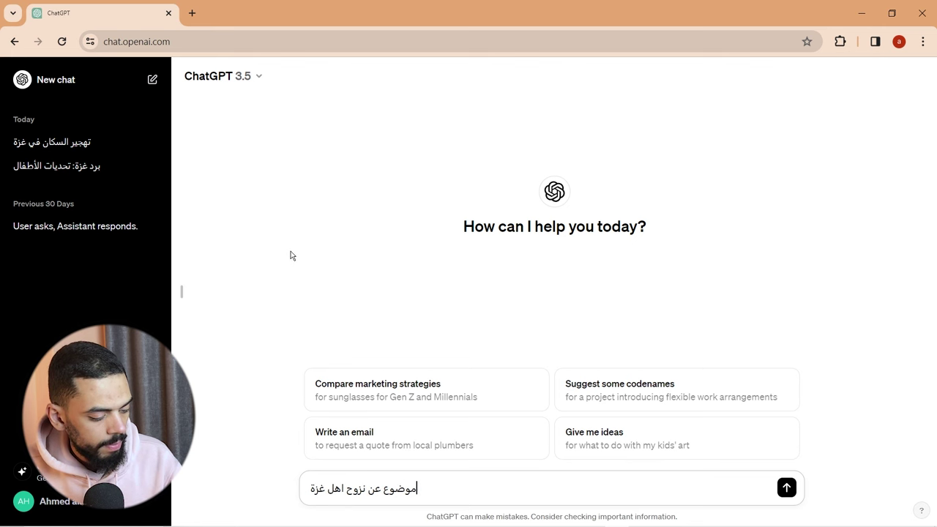
text( بسبب الحرب)
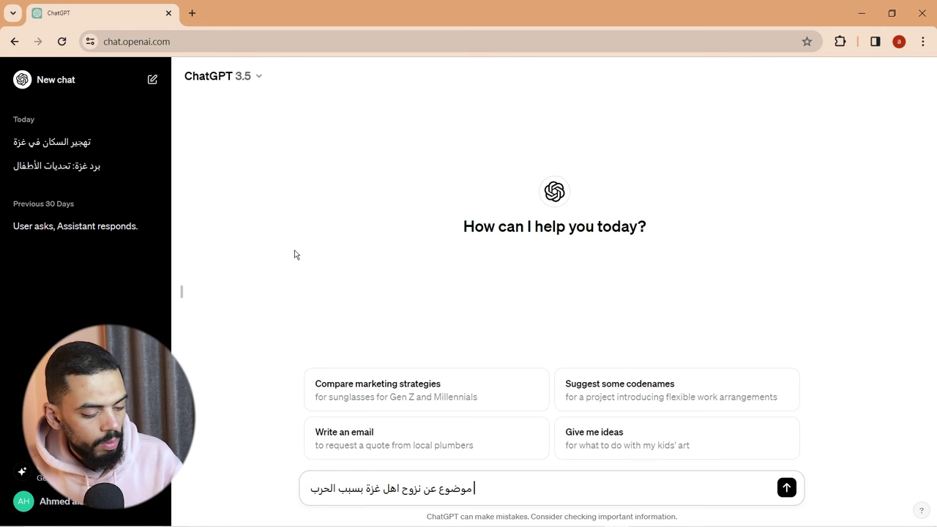
key(shift+Return)
text(موضوع)
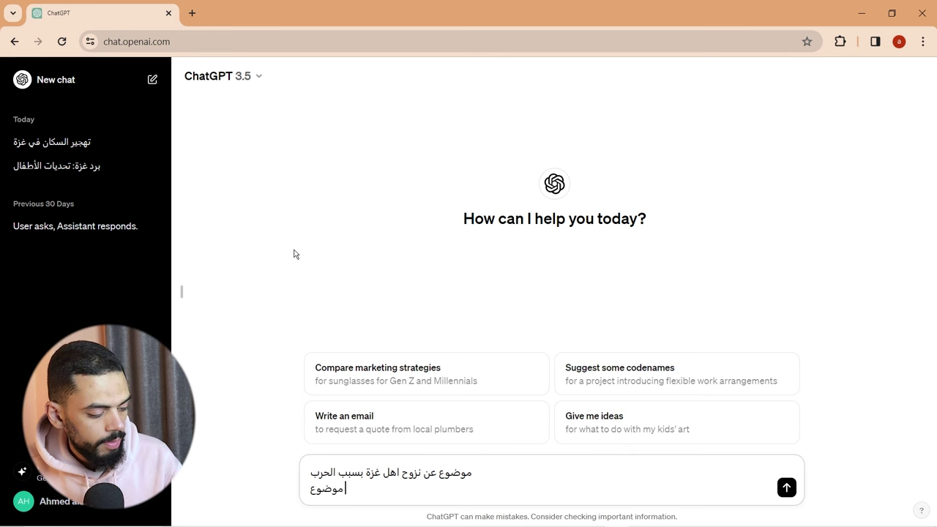
text(في سك)
key(BackSpace)
text(طرين)
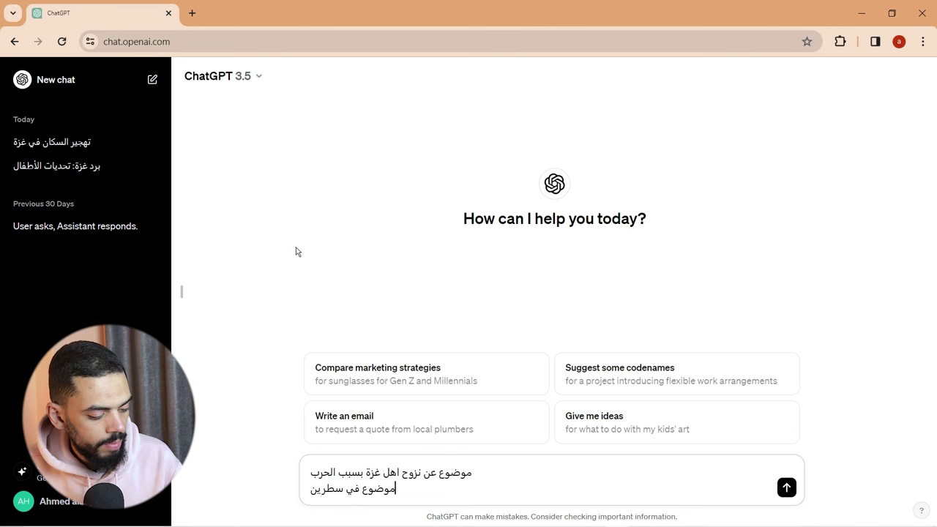
text( عنوان من كلمتين)
key(Return)
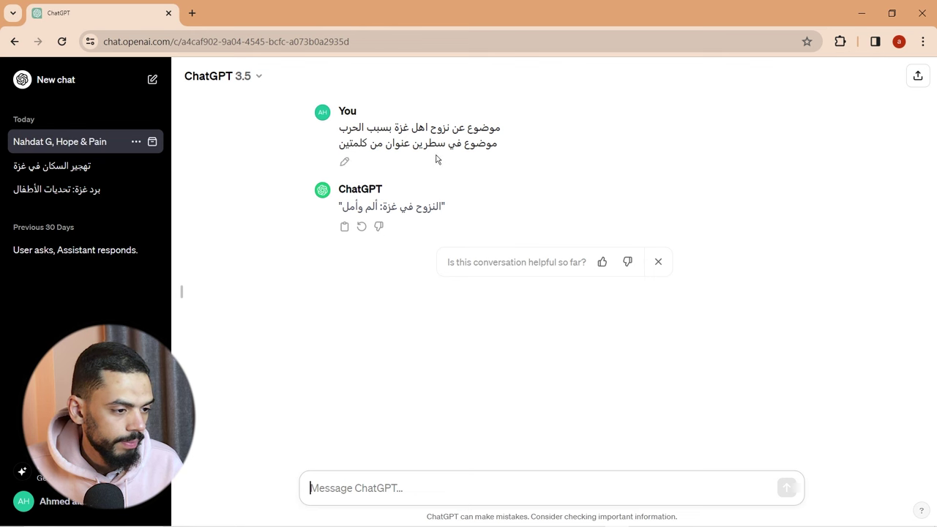
Step: Copy 'موضوع في سطرين' from the request and send it as a follow-up
drag(499, 146, 413, 147)
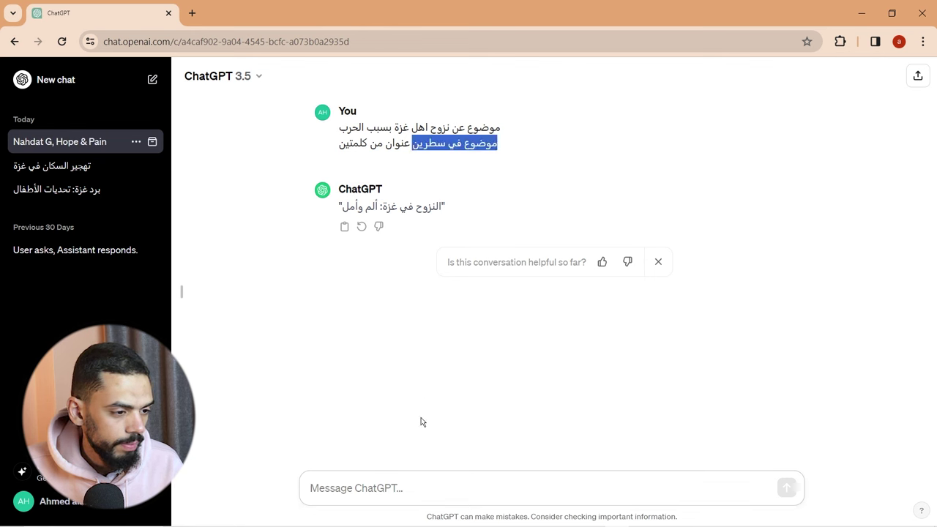
key(ctrl+c)
click(392, 486)
key(ctrl+v)
key(Return)
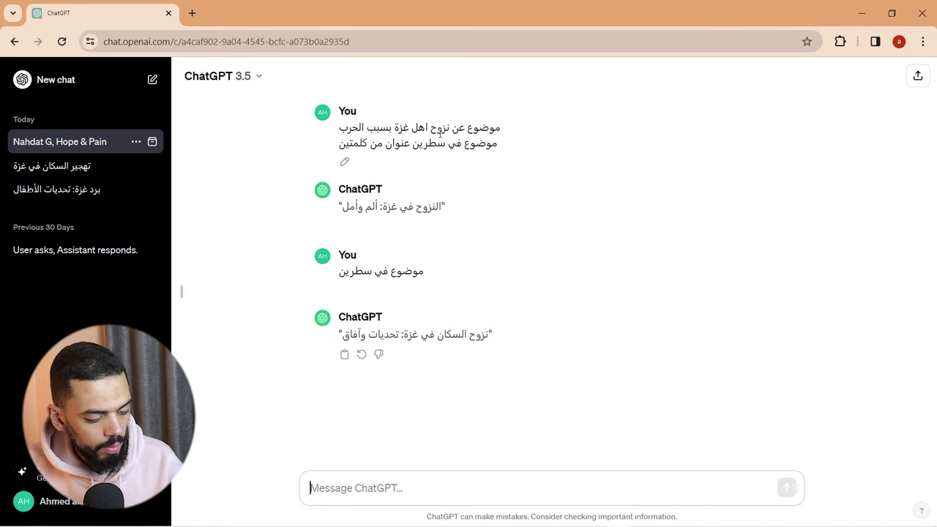
Step: Resend the original topic line, then ask for 'سطرين'
triple_click(463, 128)
key(ctrl+c)
click(351, 486)
key(ctrl+v)
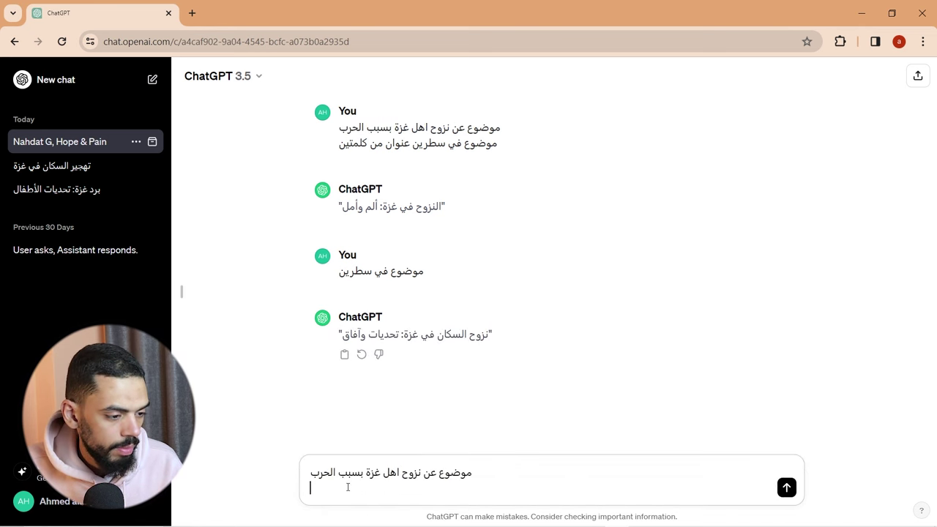
key(Return)
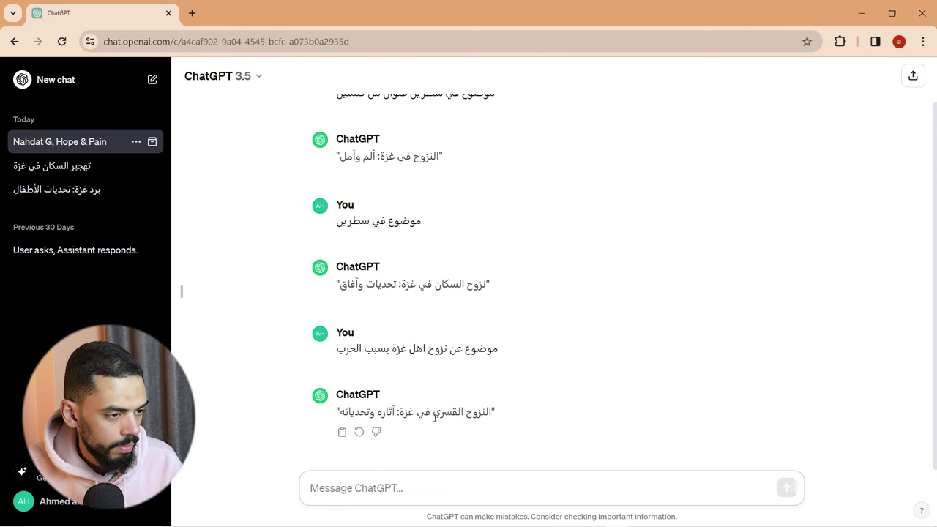
text(س)
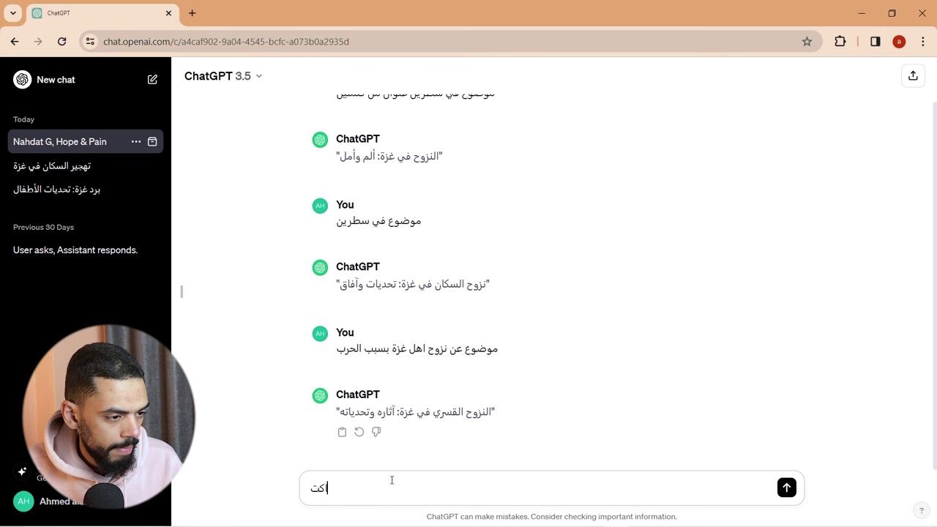
text(طرين)
key(Return)
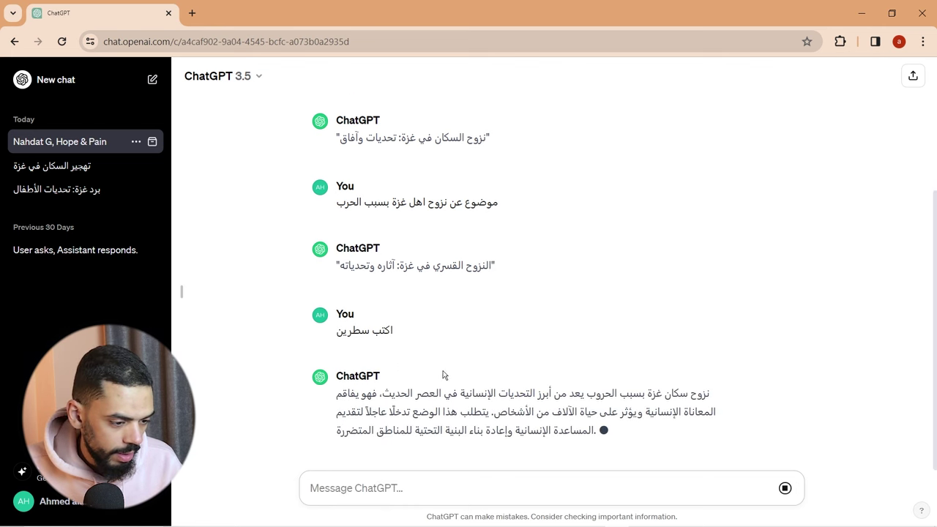
Step: Select the title phrase 'النزوح القسري في غزة' in ChatGPT's reply
scroll(410, 249, up, 2)
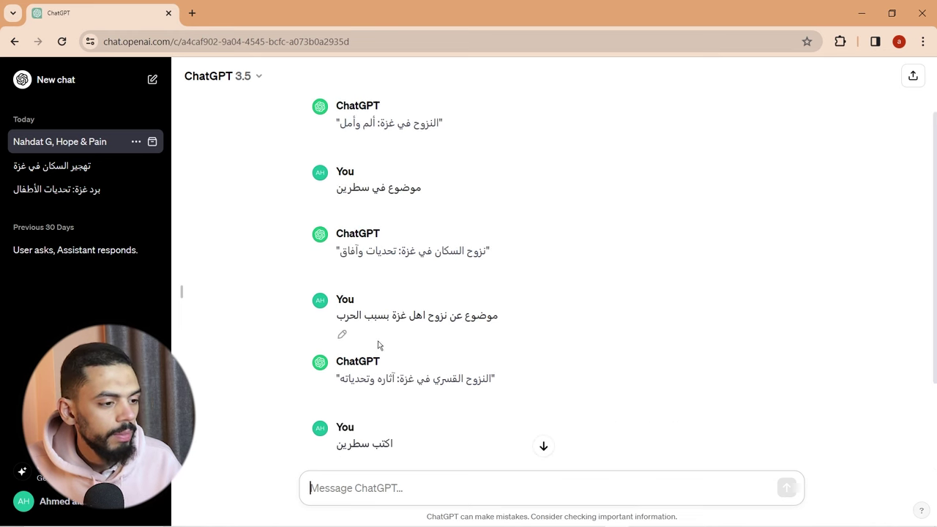
scroll(410, 249, up, 1)
scroll(436, 324, down, 1)
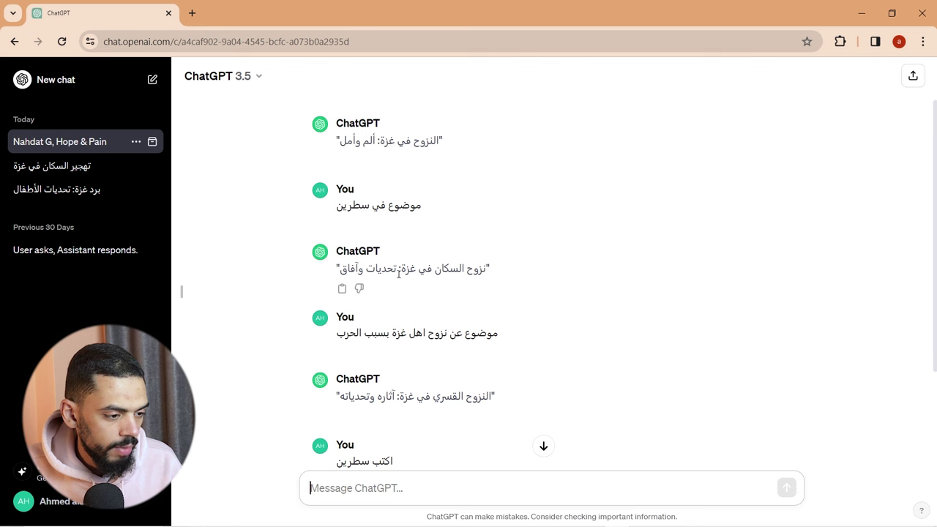
scroll(370, 273, down, 1)
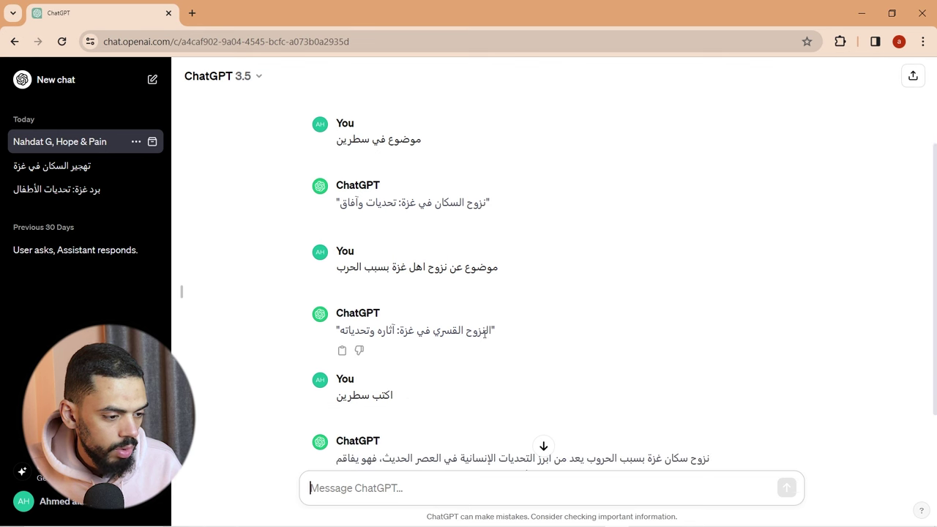
drag(400, 330, 489, 331)
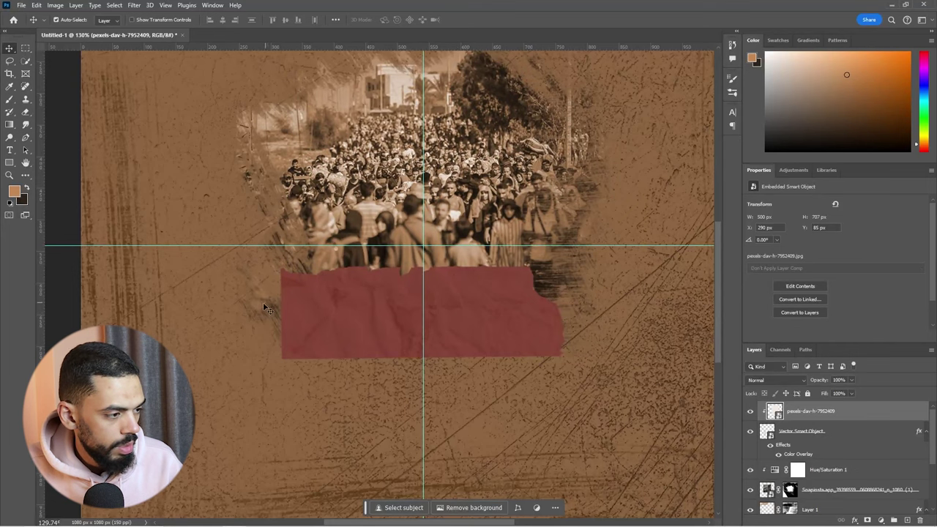
Step: Paste the Arabic title النزوح القسري في غزة as a new text layer and move it onto the red banner
key(t)
click(241, 315)
key(ctrl+v)
click(10, 47)
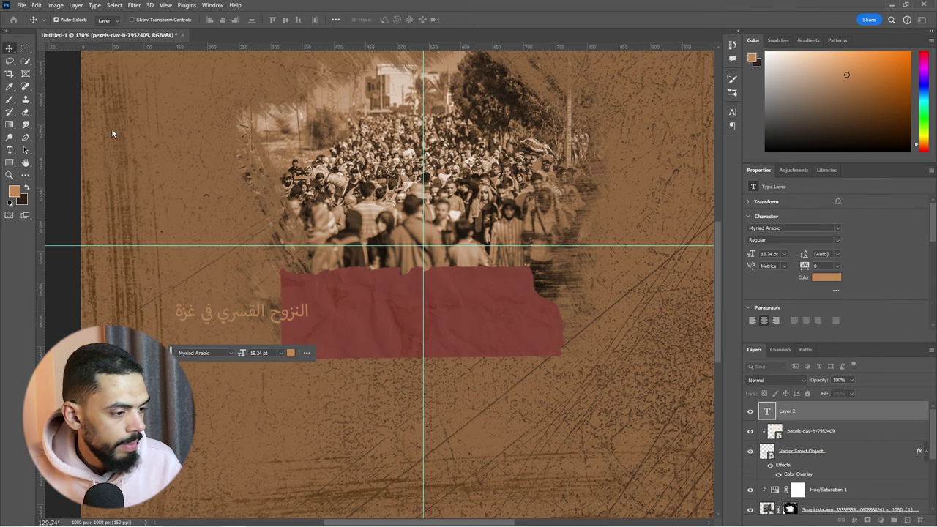
drag(233, 320, 448, 338)
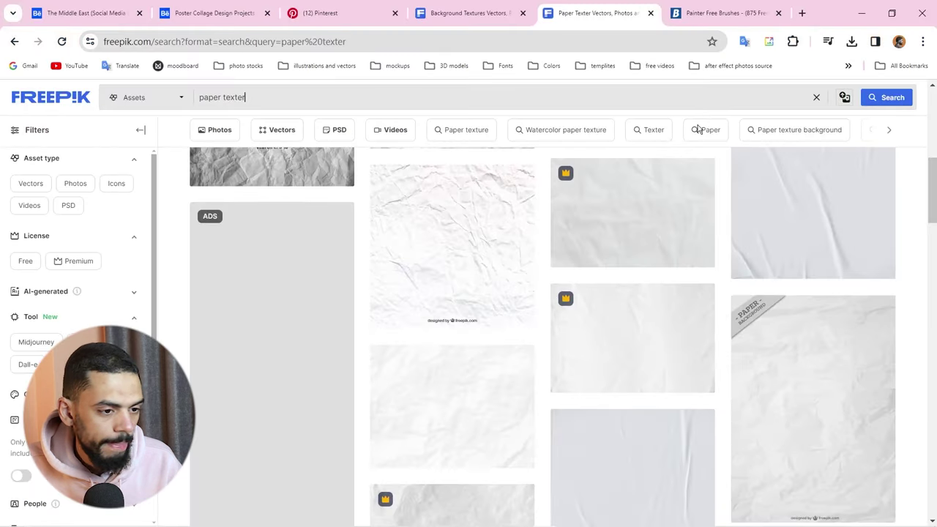
Step: Search Google in a new tab for a free B Arabic Style font download
click(803, 13)
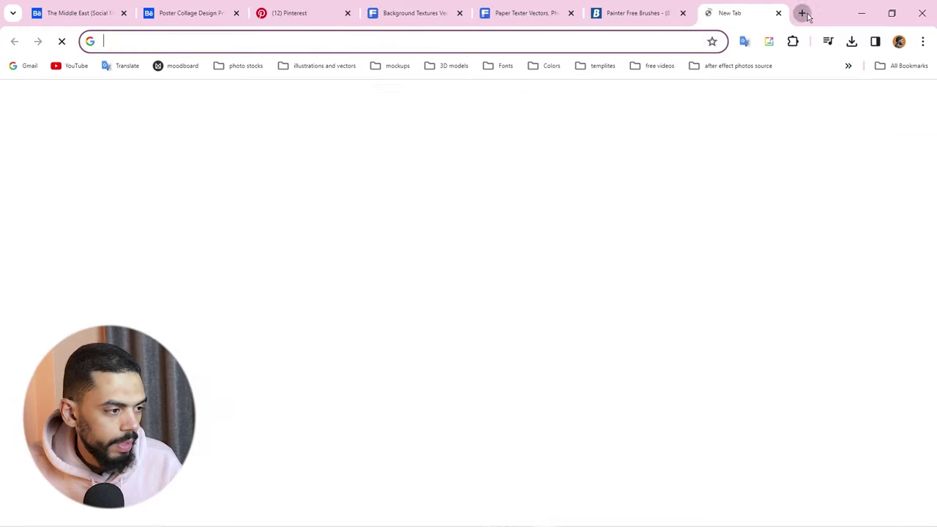
text(لا)
key(BackSpace)
key(BackSpace)
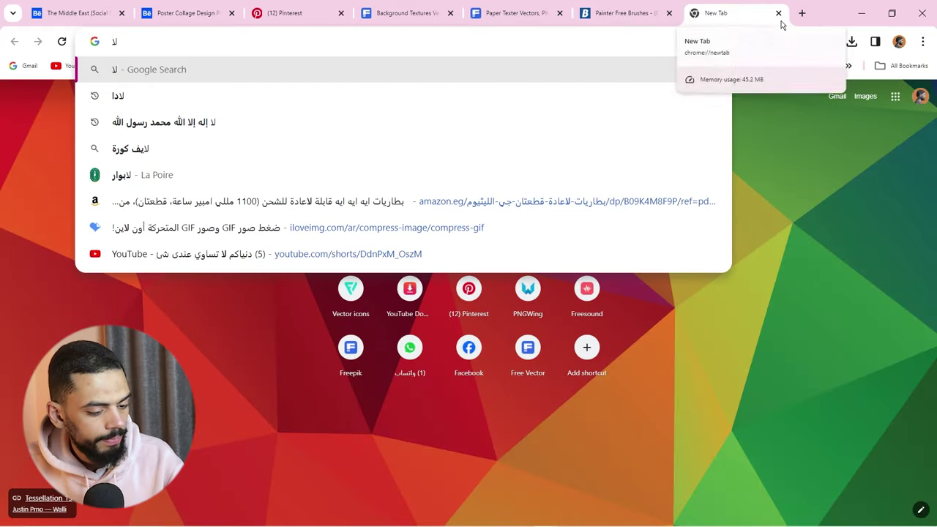
key(Escape)
text(b)
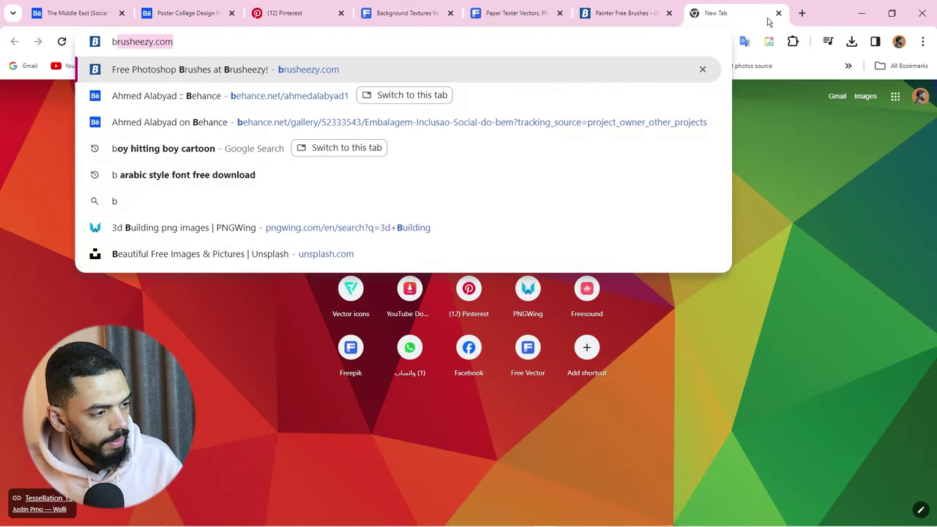
text( arabi)
text(c)
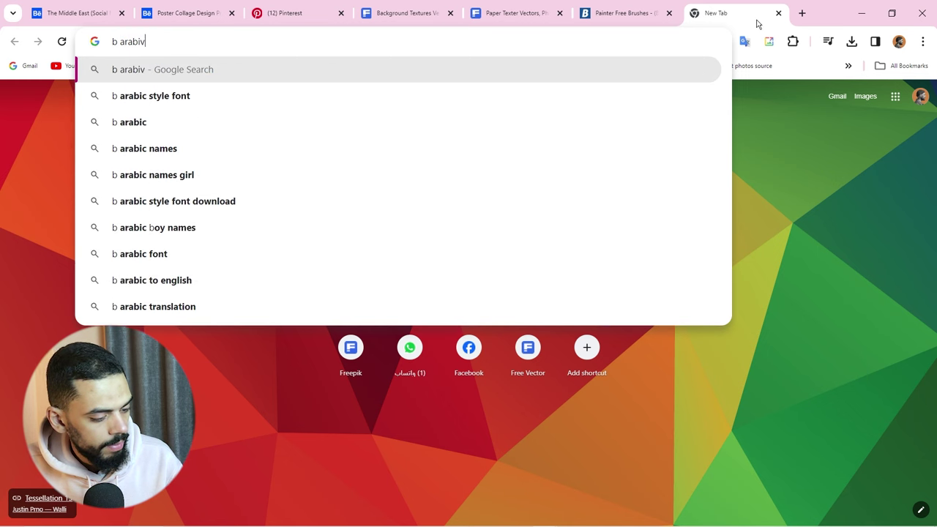
text( style )
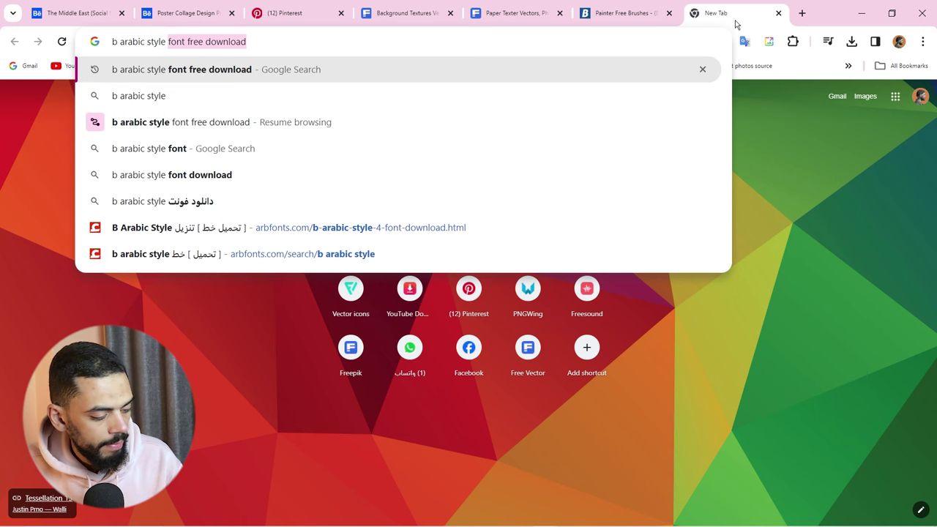
text(f)
key(Return)
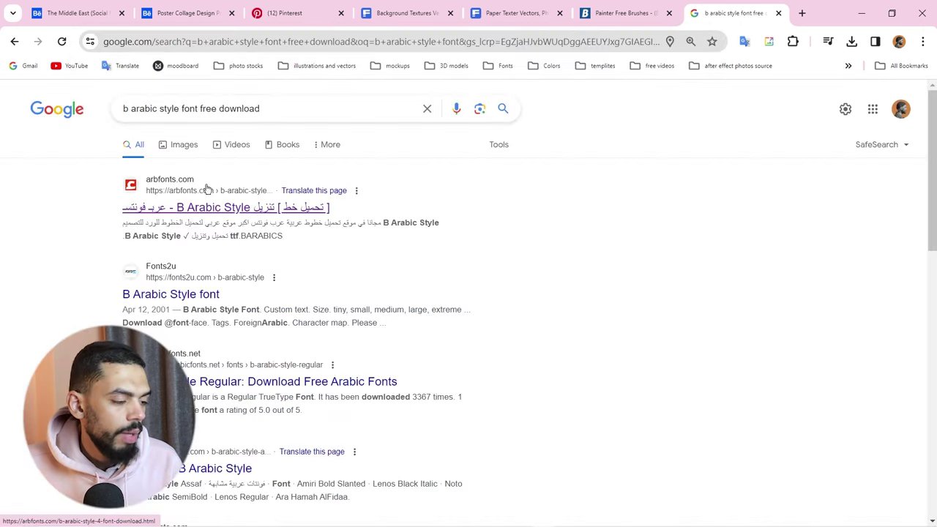
Step: Open the arbfonts B Arabic Style result in its own tab, browse it, and preview the Mokhtar Font file
middle_click(154, 211)
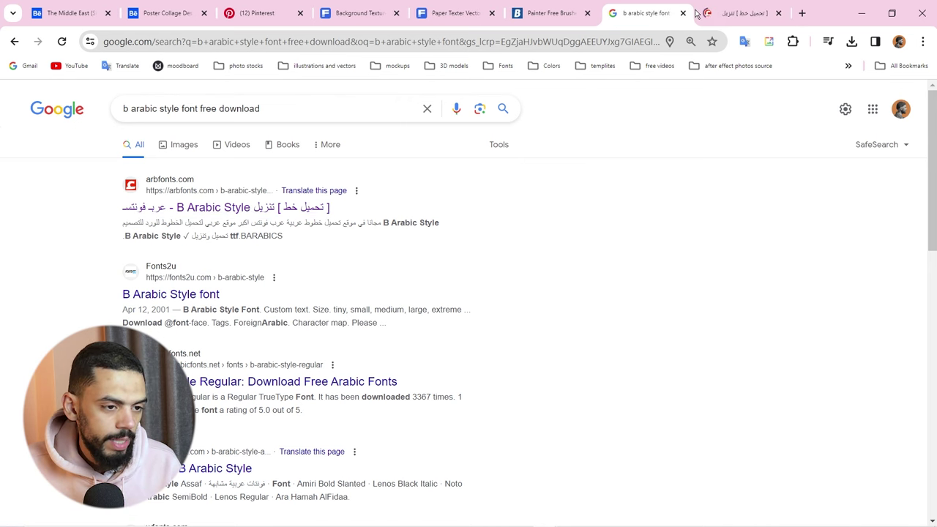
click(736, 13)
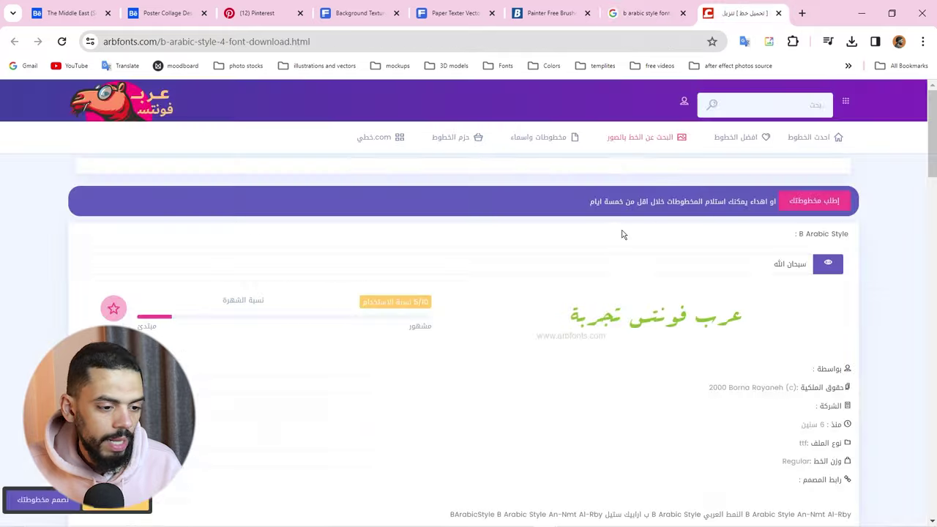
scroll(622, 232, down, 5)
scroll(623, 242, down, 5)
scroll(623, 250, down, 5)
scroll(623, 250, up, 5)
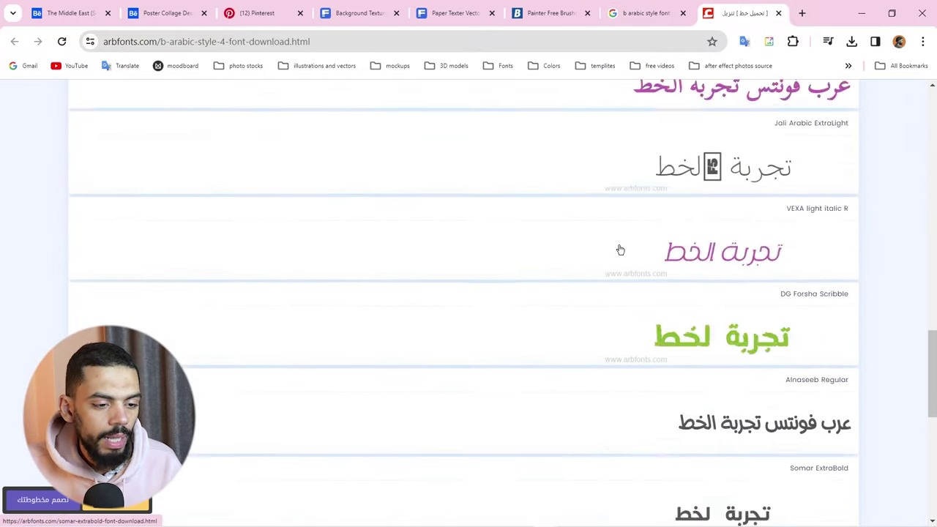
scroll(619, 249, up, 5)
scroll(598, 251, up, 5)
scroll(588, 268, up, 5)
scroll(579, 278, up, 1)
scroll(542, 284, down, 4)
scroll(526, 278, up, 1)
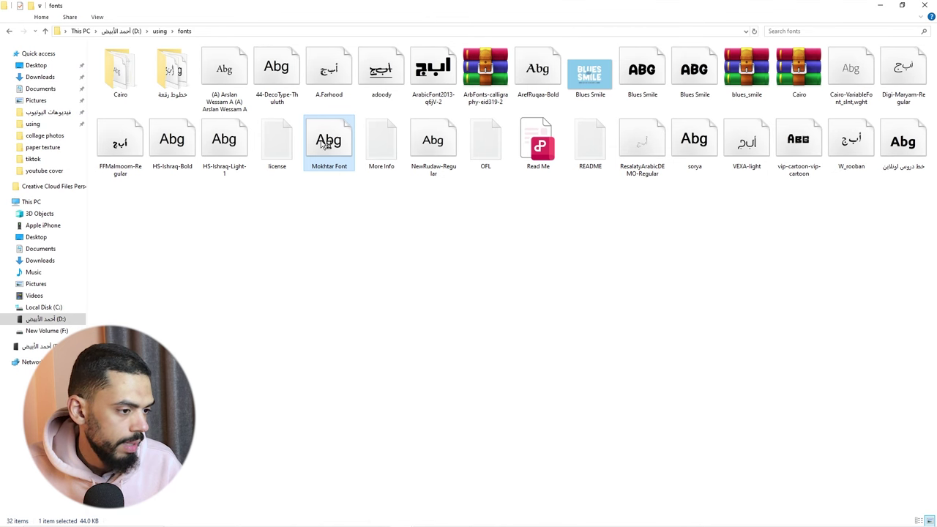
double_click(323, 144)
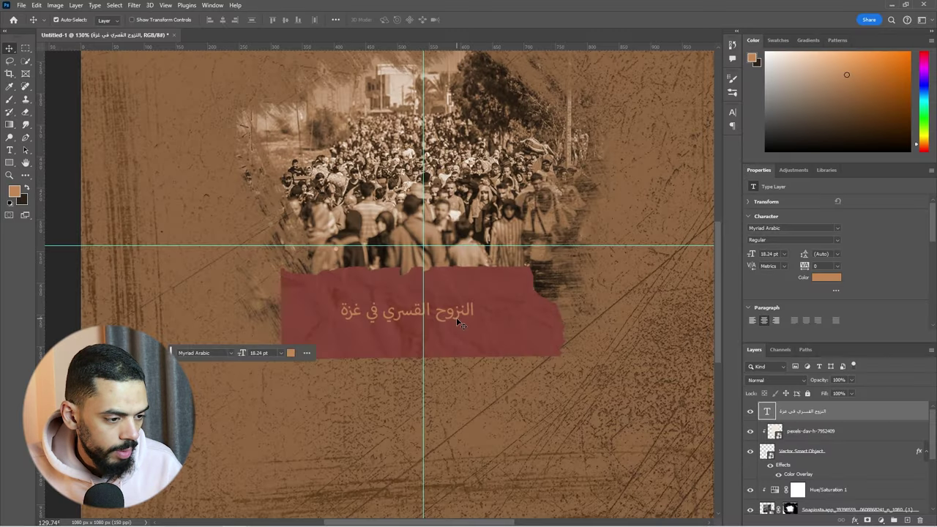
Step: Change the banner title's font to B Arabic Style
double_click(457, 317)
click(800, 229)
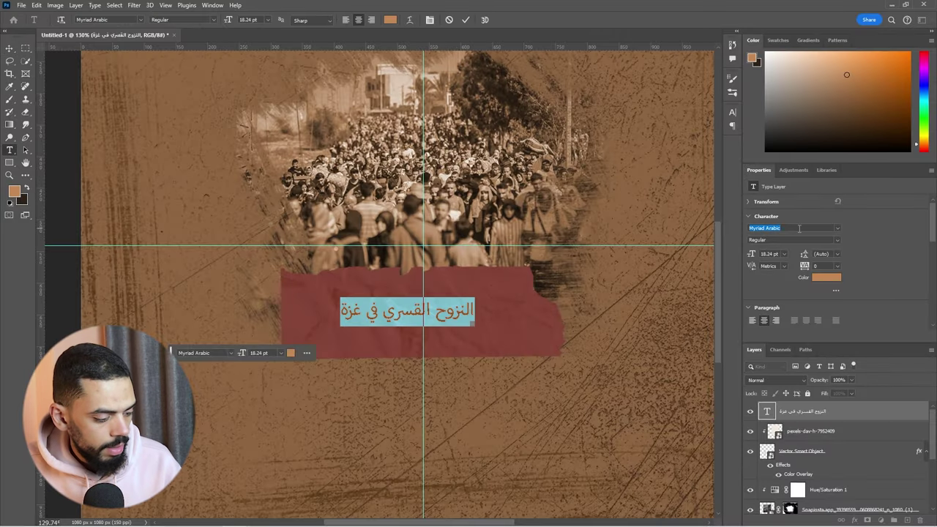
text(b)
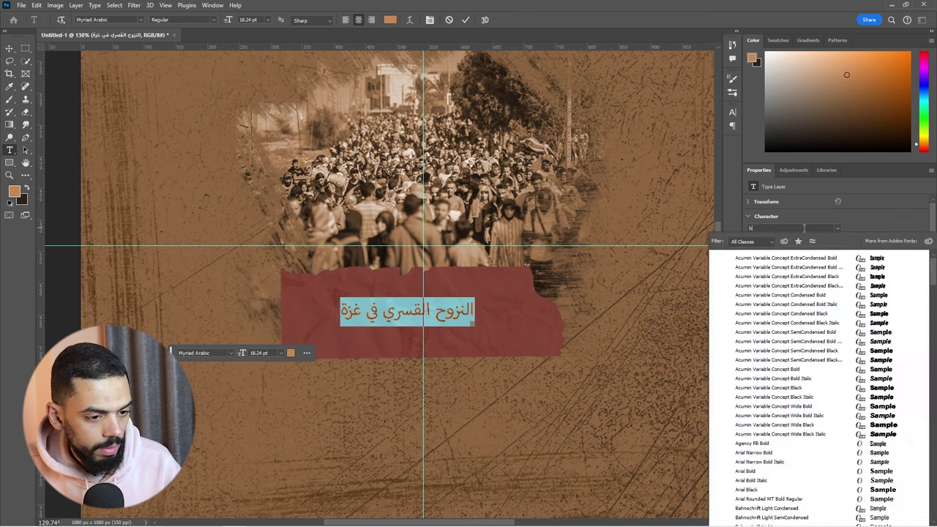
text( arabic)
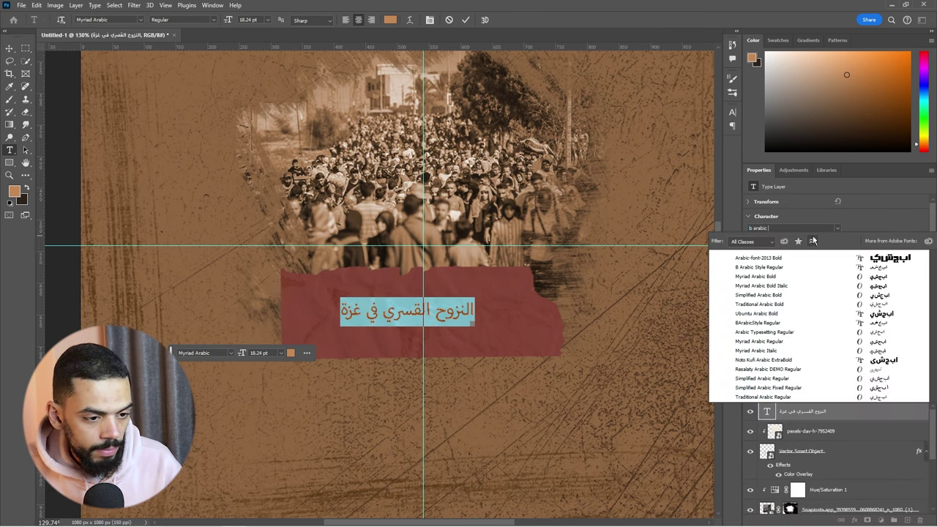
text( style)
click(769, 264)
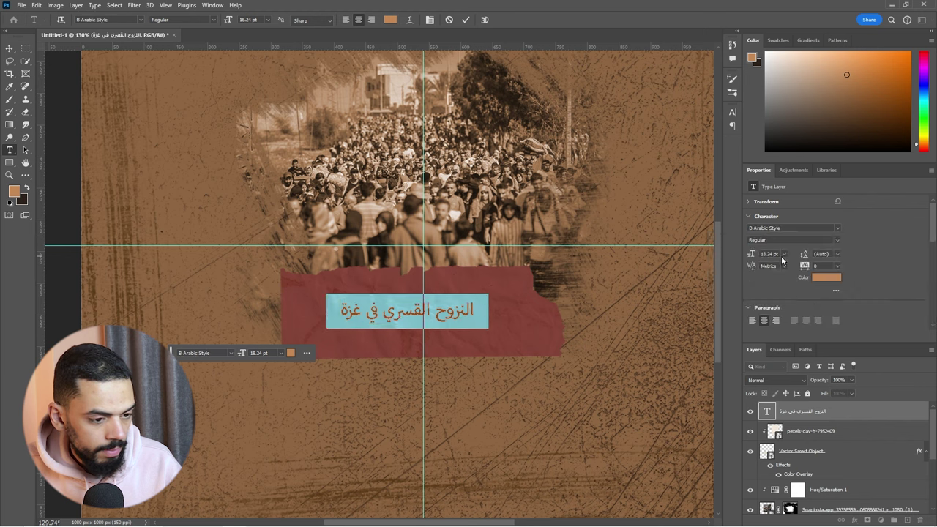
click(10, 49)
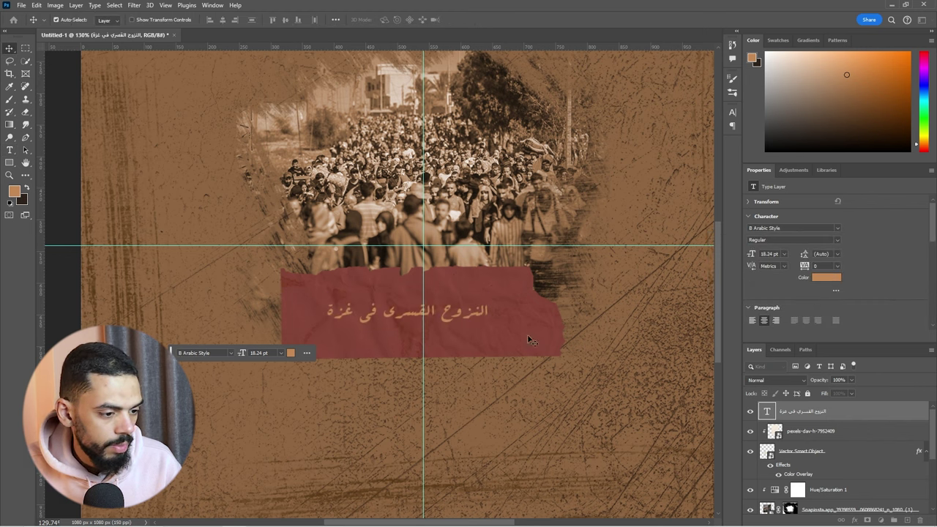
Step: Scale the title up to about 29.5 pt so it spans the red strip
double_click(476, 316)
key(ctrl+Return)
key(ctrl+t)
mouse_move(489, 326)
mouse_down()
mouse_move(509, 336)
mouse_move(558, 335)
mouse_move(545, 330)
mouse_up()
key(Return)
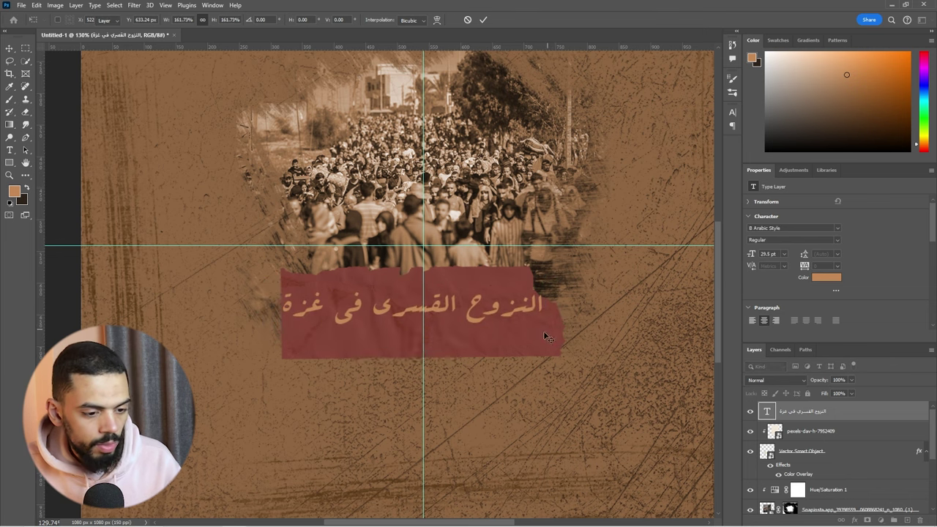
click(813, 433)
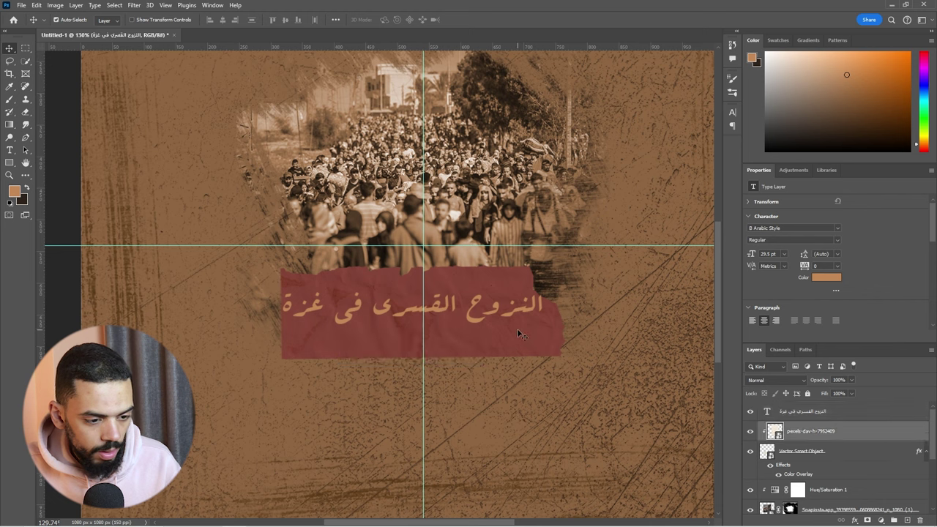
Step: Widen the red banner to the left and make it shorter
click(827, 454)
key(ctrl+t)
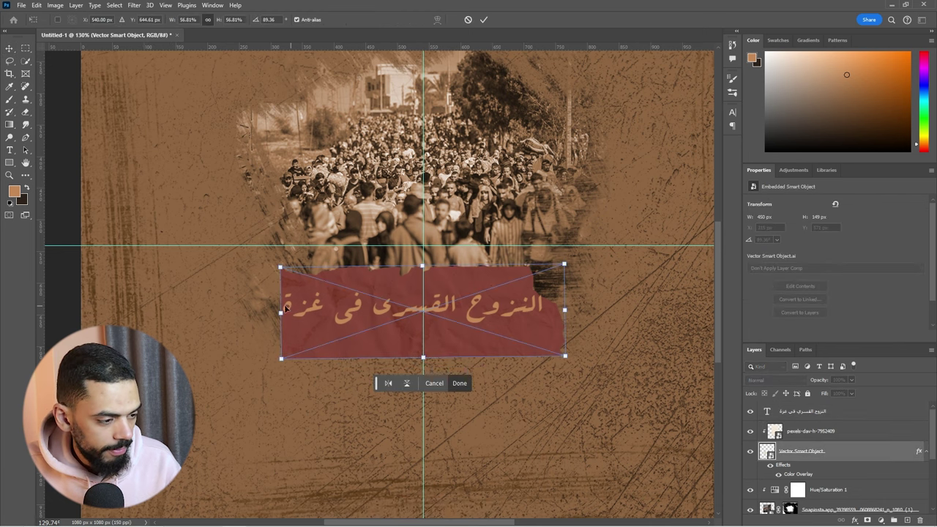
drag(281, 312, 248, 310)
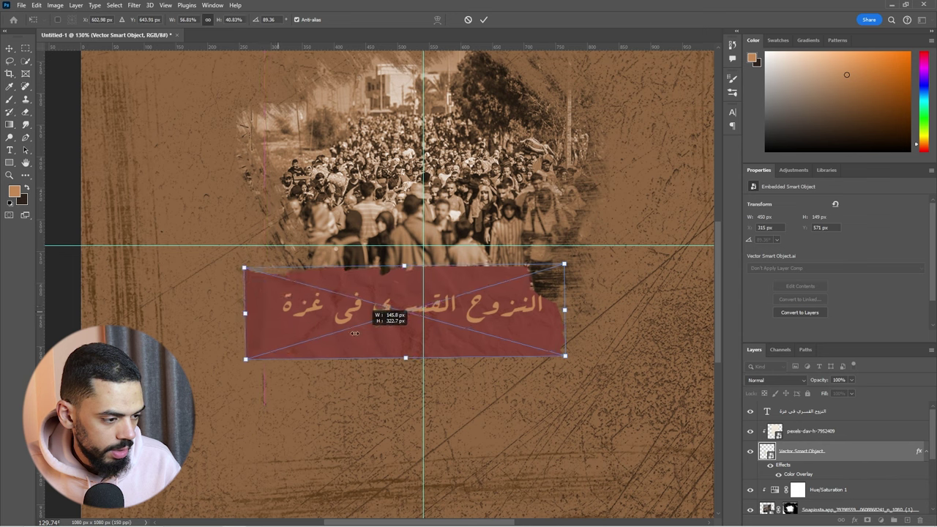
drag(246, 311, 247, 310)
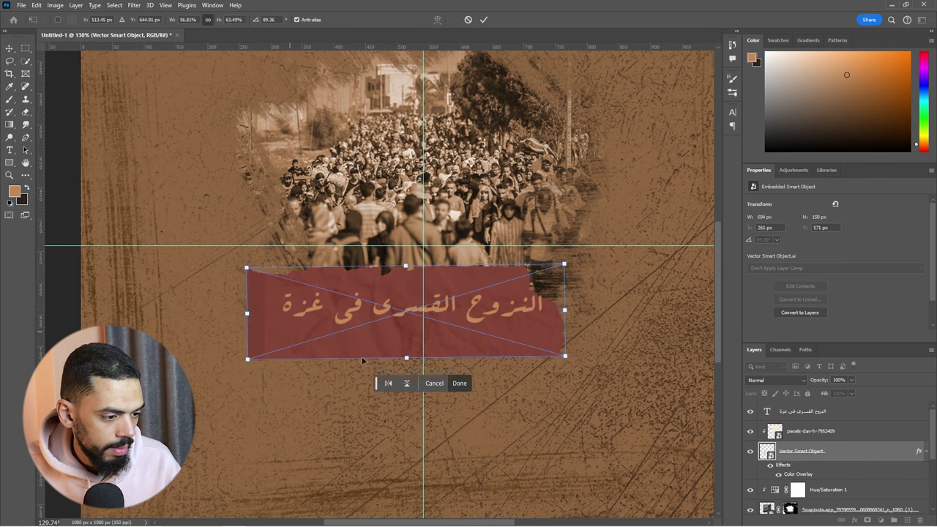
drag(406, 359, 406, 339)
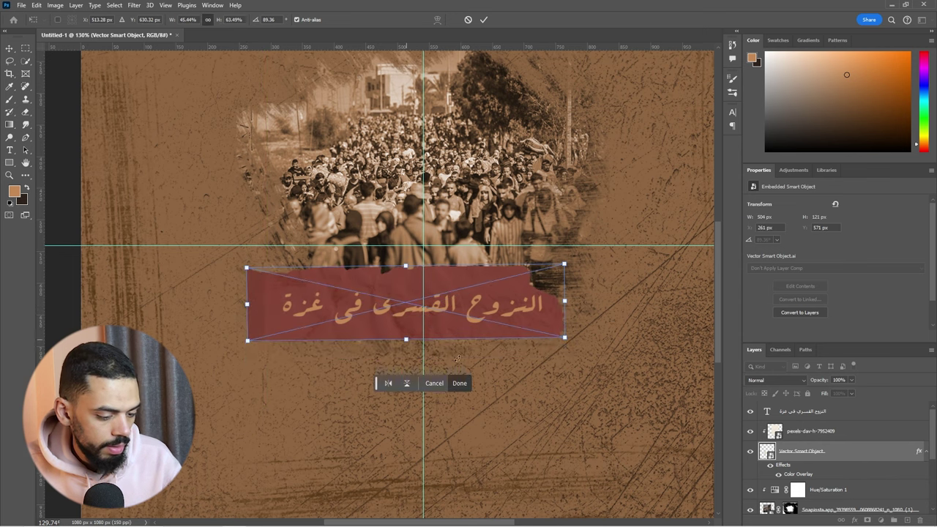
key(Return)
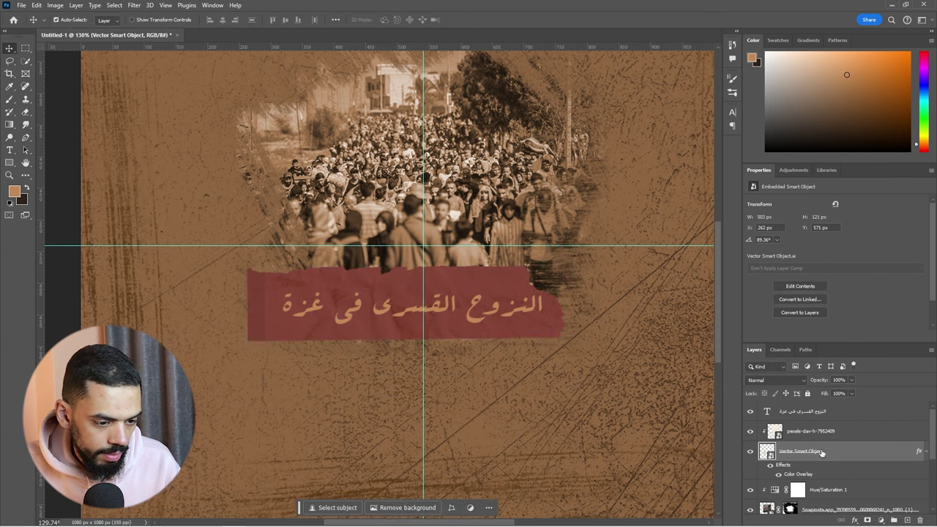
Step: Nudge the crowd photo layer slightly upward with Free Transform
key(alt+bracketright)
key(ctrl+t)
drag(434, 306, 432, 289)
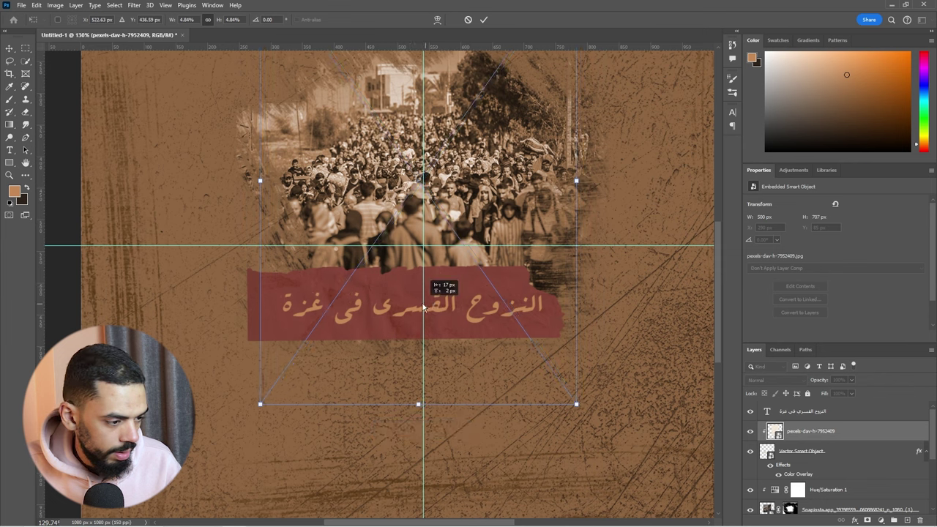
key(Return)
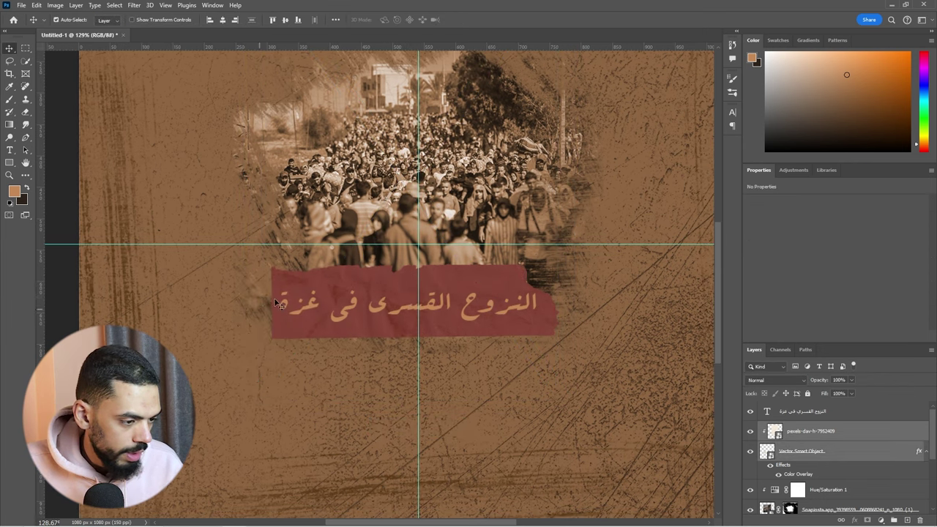
scroll(360, 287, down, 3)
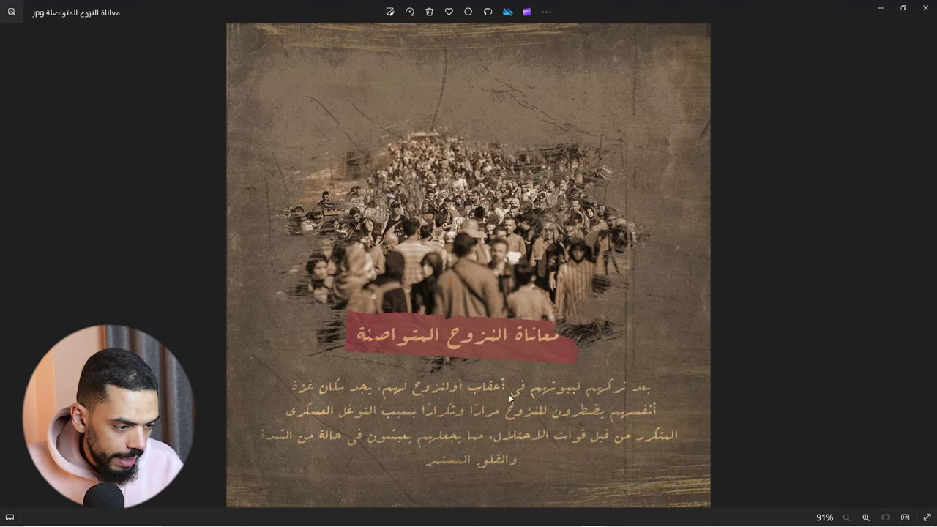
scroll(464, 350, up, 5)
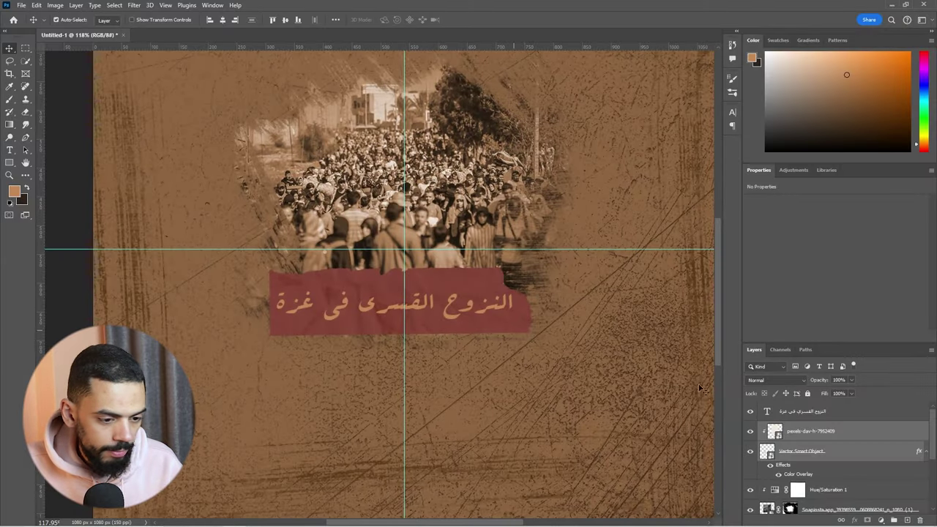
Step: Split the title's Underlying Layer Blend If black slider so the dark texture breaks through
click(879, 412)
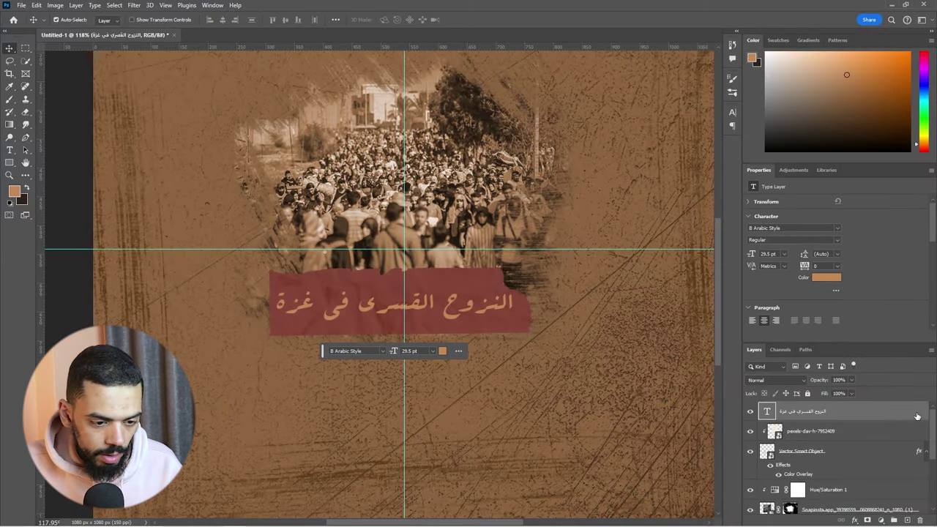
double_click(916, 415)
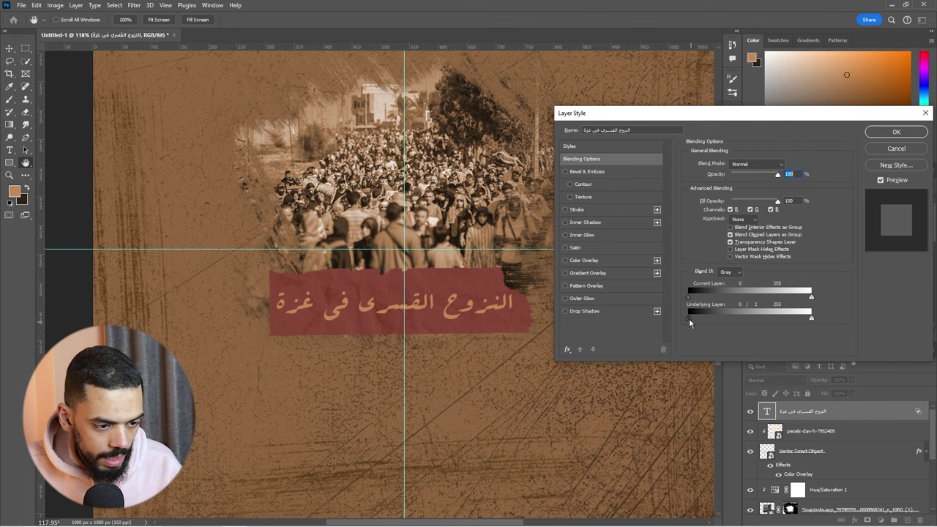
drag(694, 319, 721, 320)
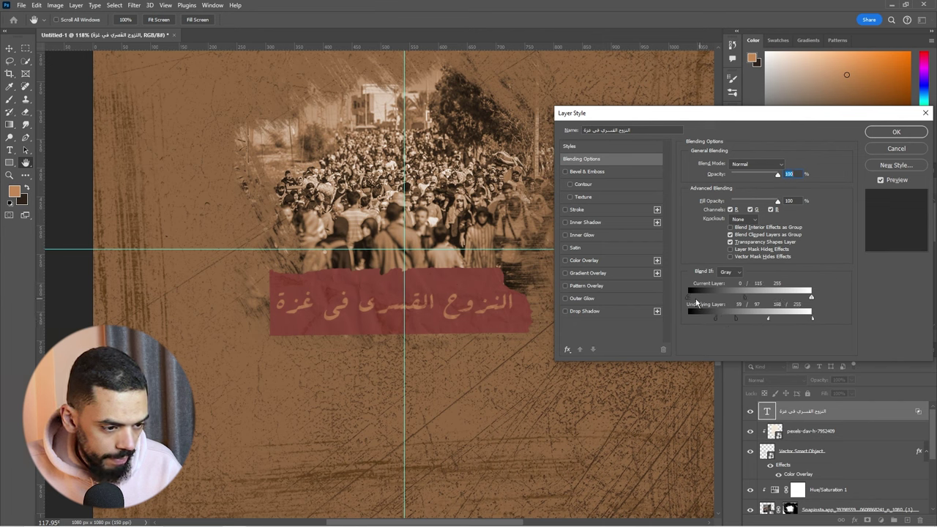
drag(737, 319, 730, 319)
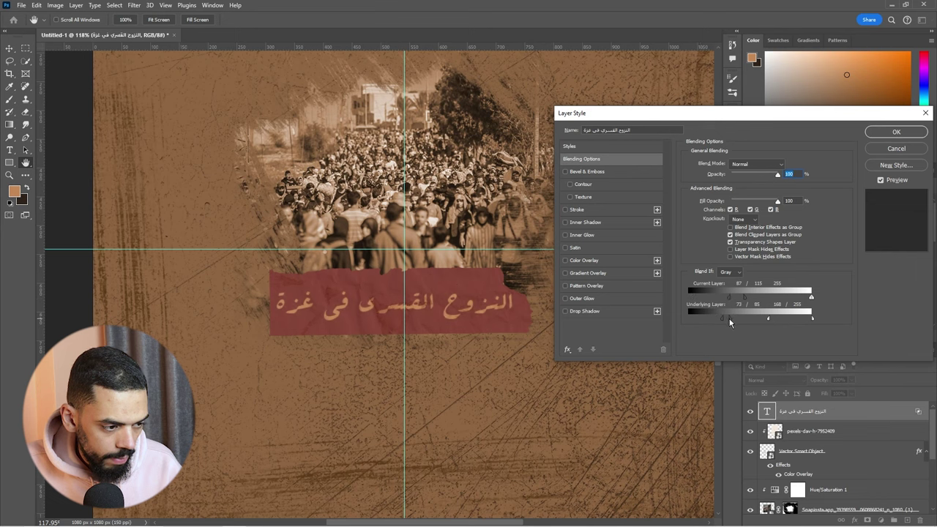
click(882, 134)
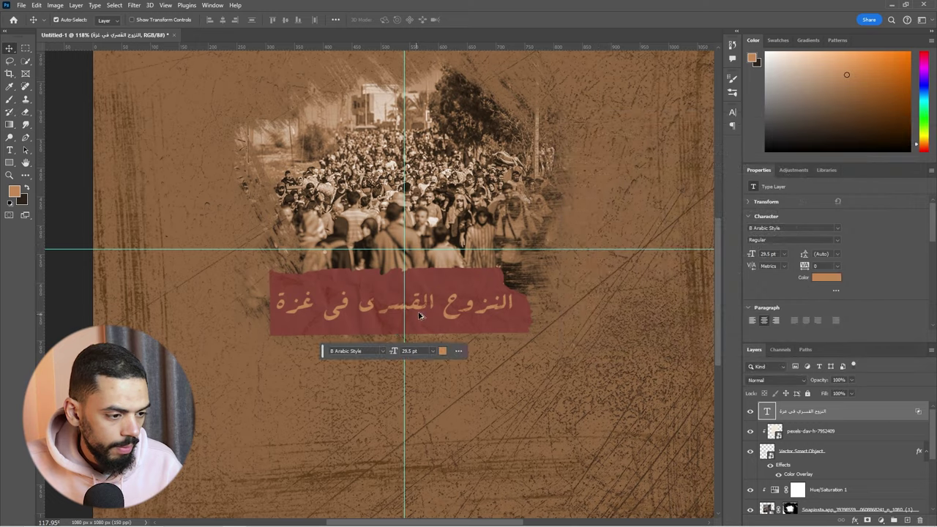
Step: Select the last ChatGPT reply paragraph and return to the Photoshop poster
scroll(397, 325, up, 3)
scroll(415, 315, up, 3)
scroll(415, 315, up, 2)
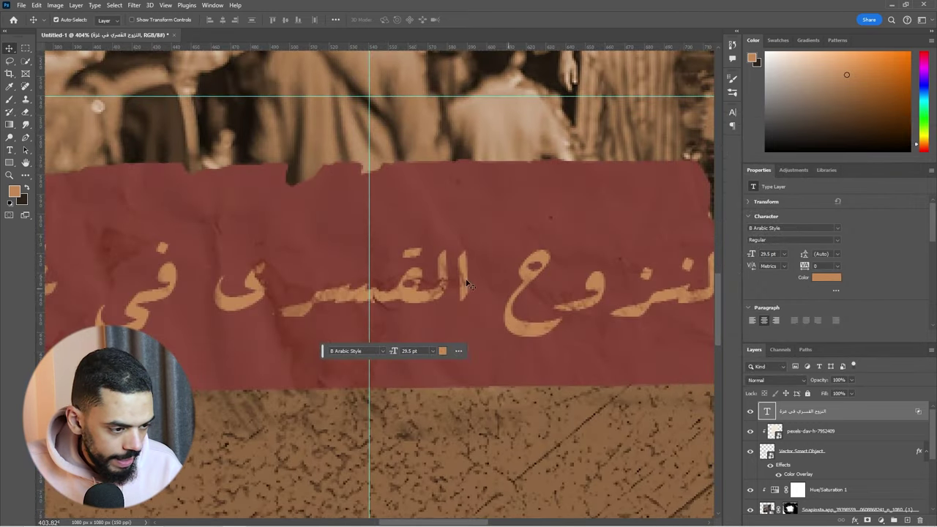
scroll(574, 281, down, 3)
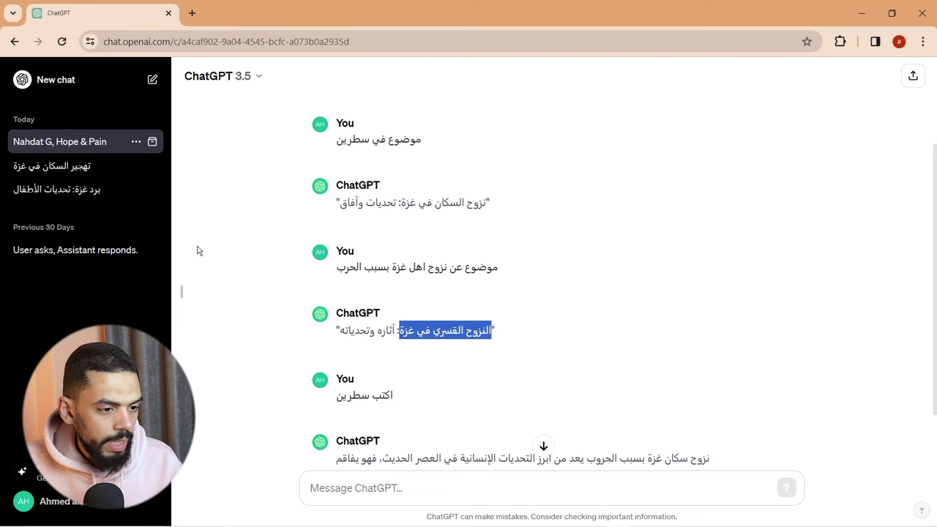
scroll(197, 251, down, 2)
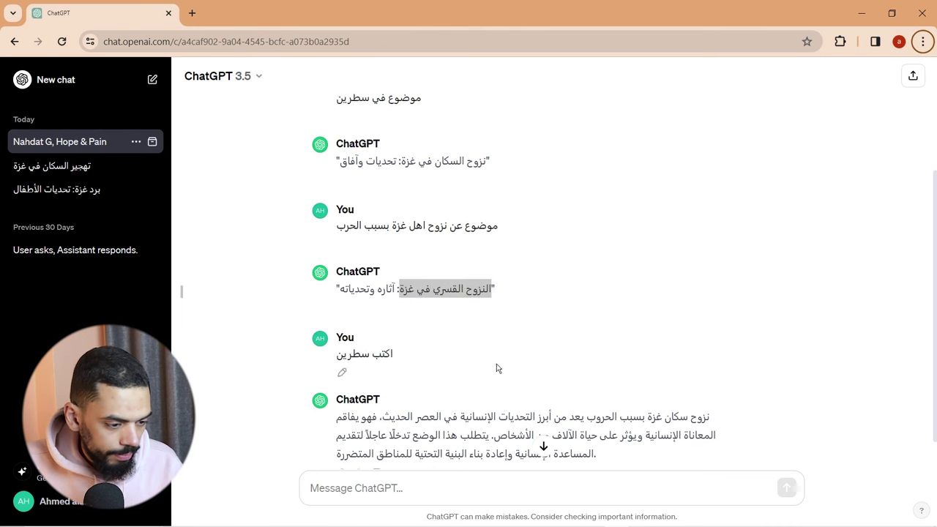
drag(710, 374, 368, 426)
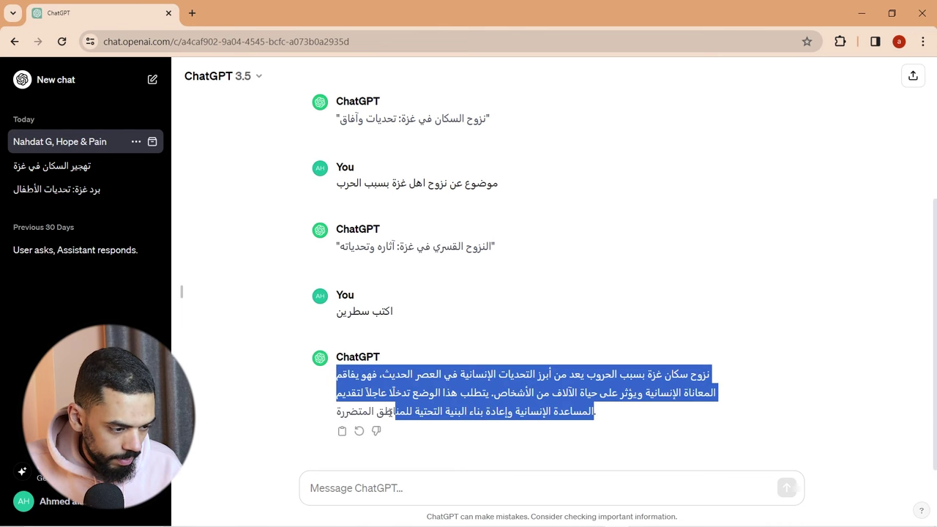
key(alt+Tab)
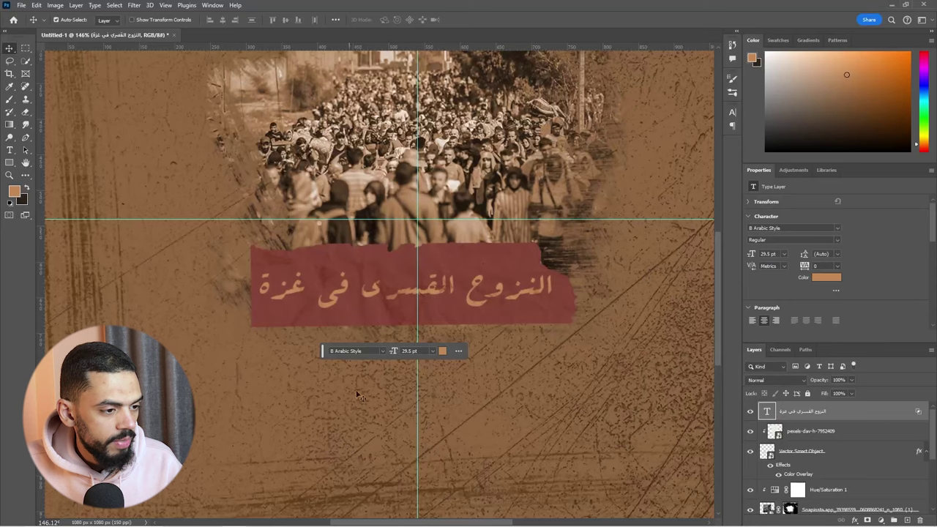
Step: Paste the Arabic paragraph as single-line text, then delete that layer
scroll(359, 396, down, 5)
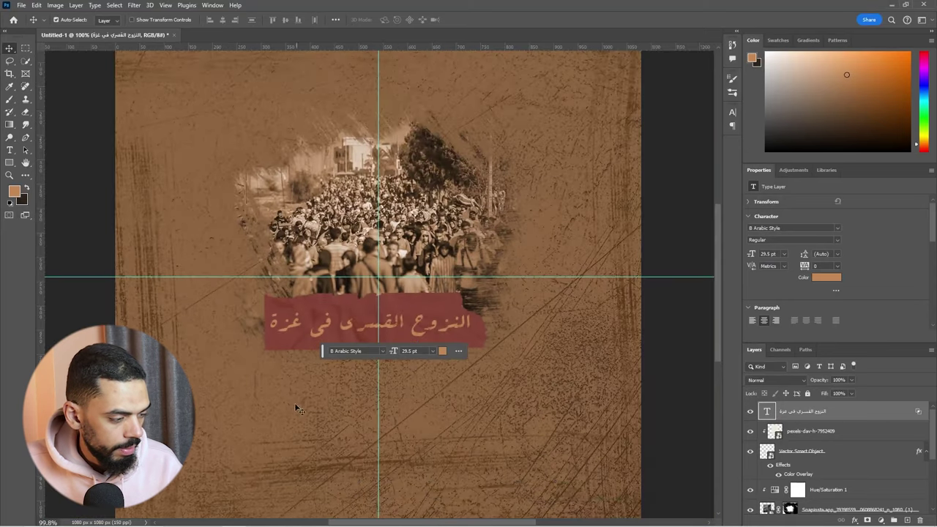
key(t)
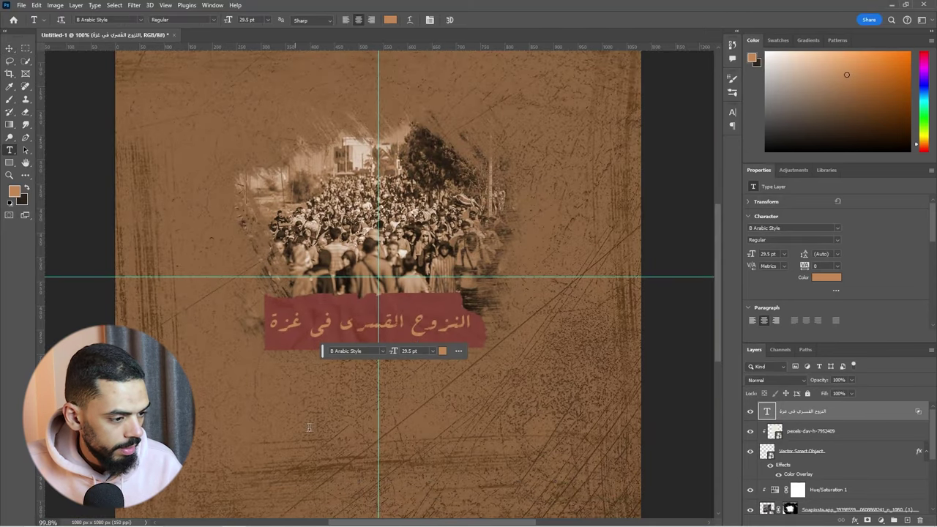
click(343, 410)
key(ctrl+v)
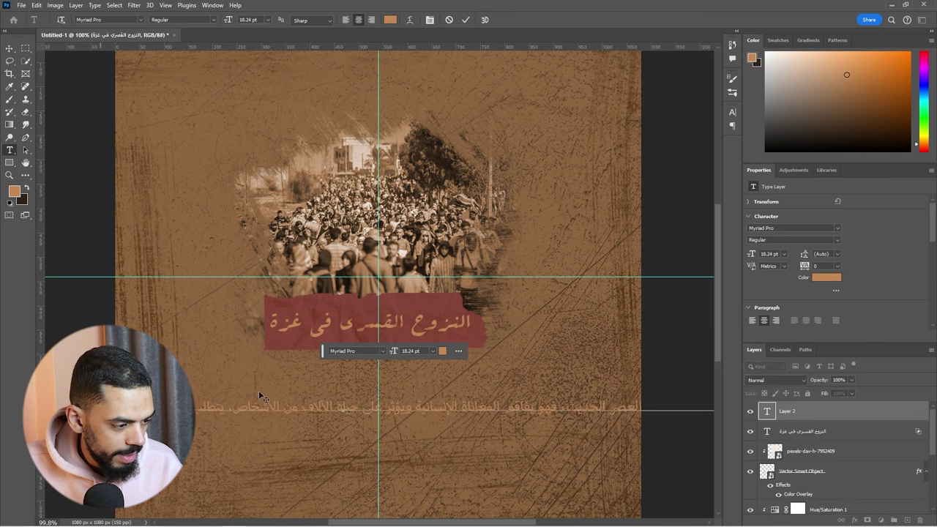
scroll(454, 406, down, 3)
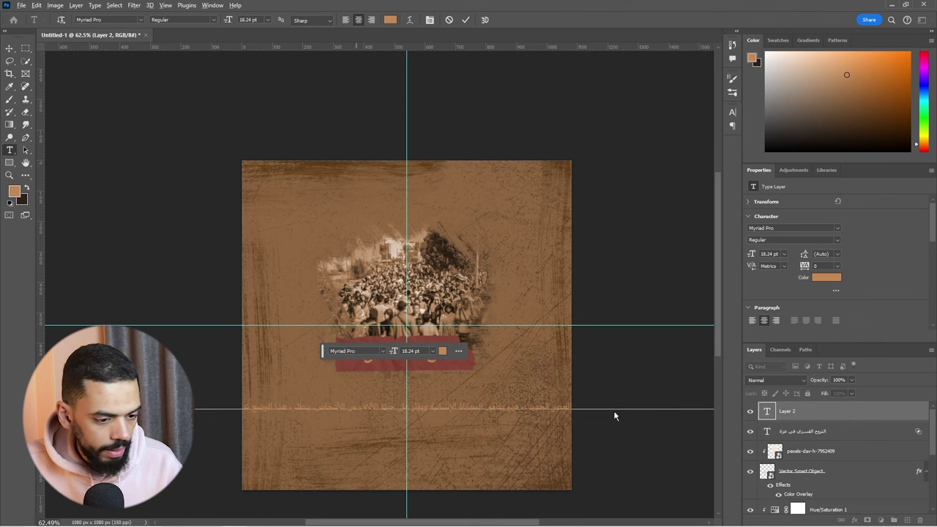
click(824, 418)
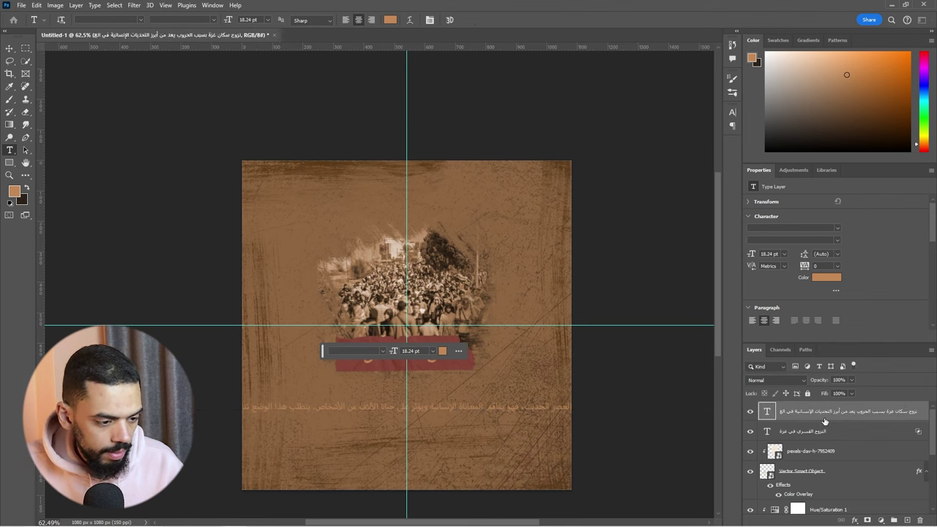
key(Delete)
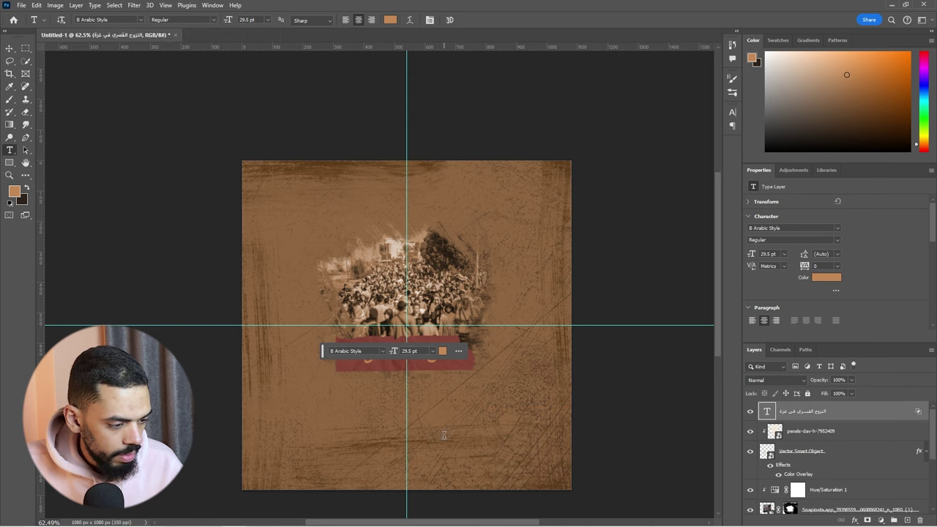
Step: Paste the Arabic paragraph into a text box below the title, set in B Arabic Style
scroll(452, 435, up, 2)
scroll(146, 381, up, 1)
drag(191, 355, 604, 463)
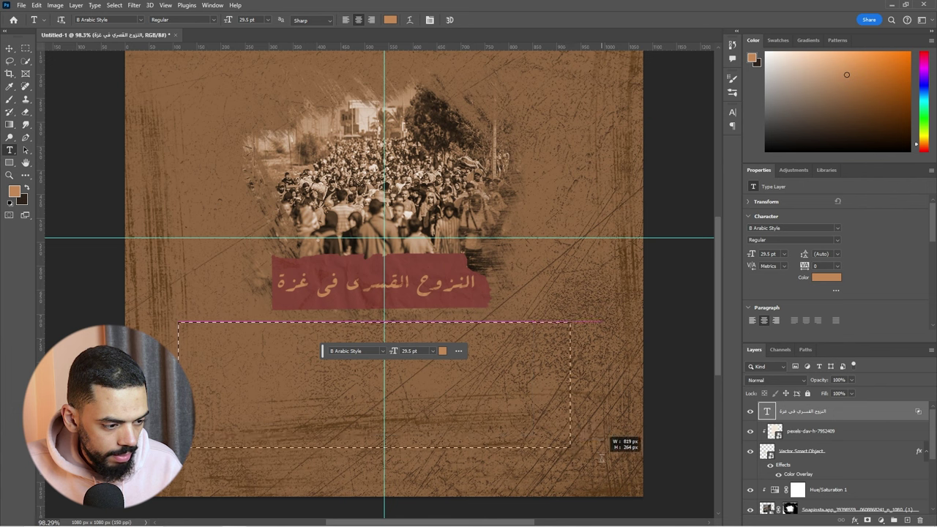
drag(604, 463, 586, 465)
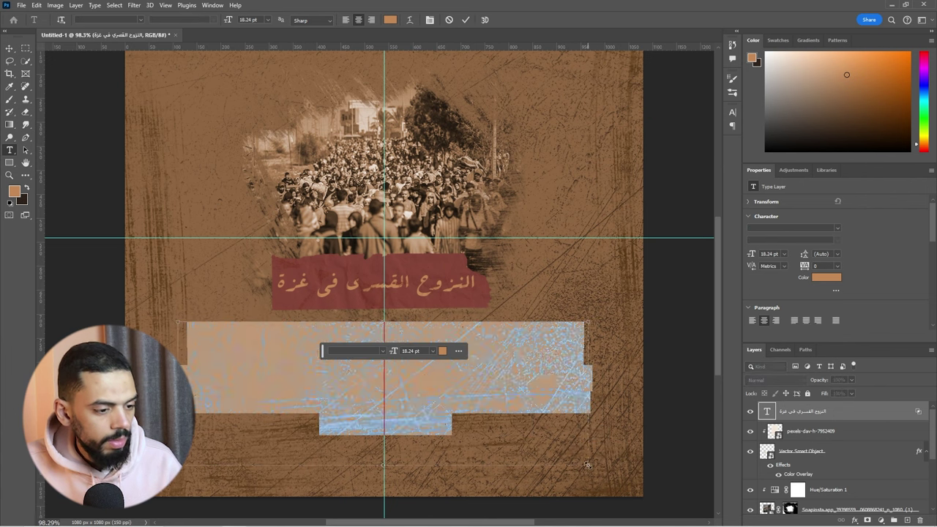
key(ctrl+v)
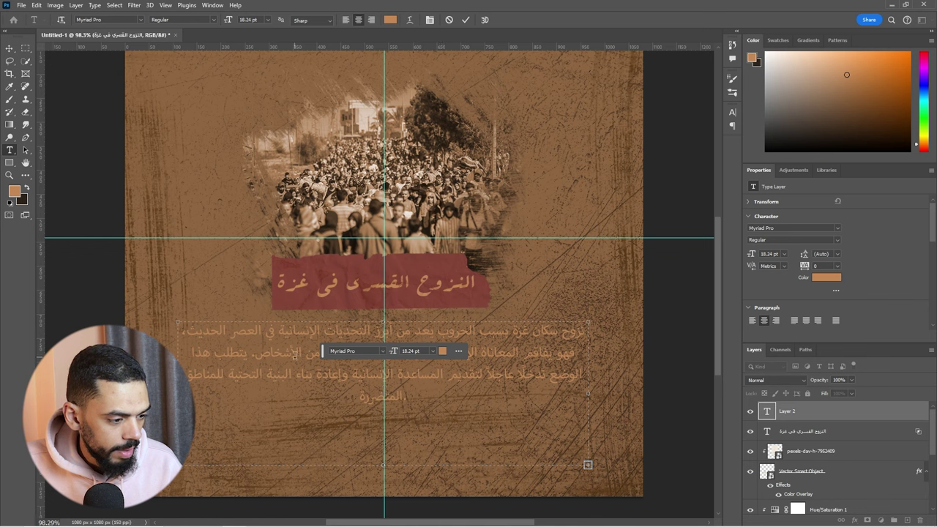
key(ctrl+a)
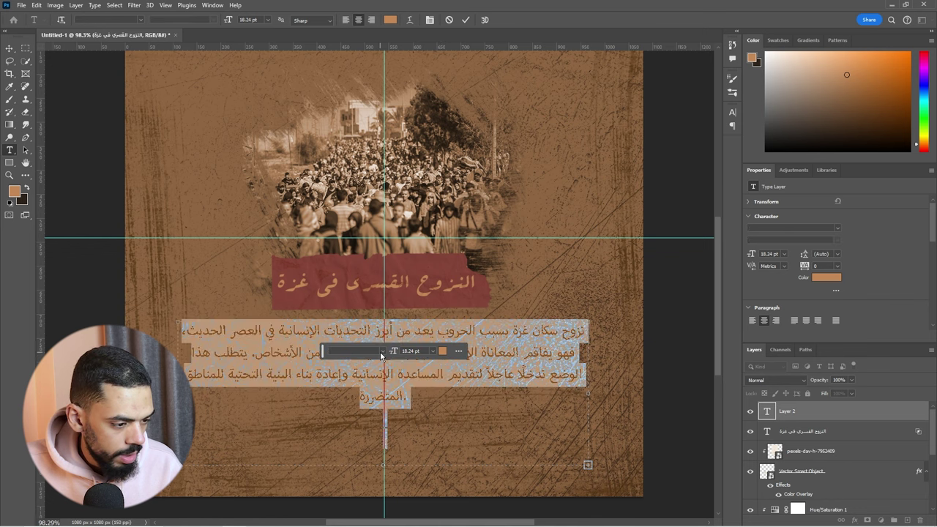
click(381, 354)
click(378, 385)
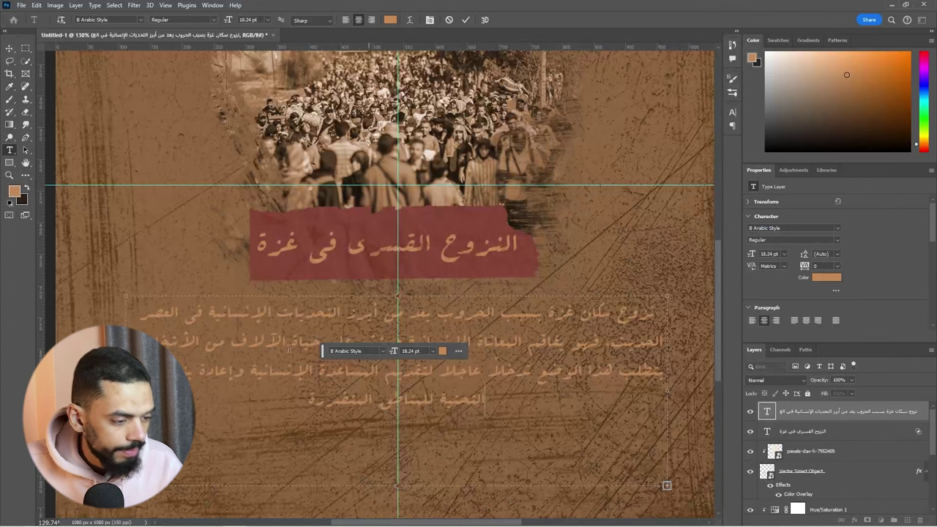
Step: Recolour the body paragraph to light peach f2bc8b and match the title to it
click(9, 48)
scroll(222, 315, down, 2)
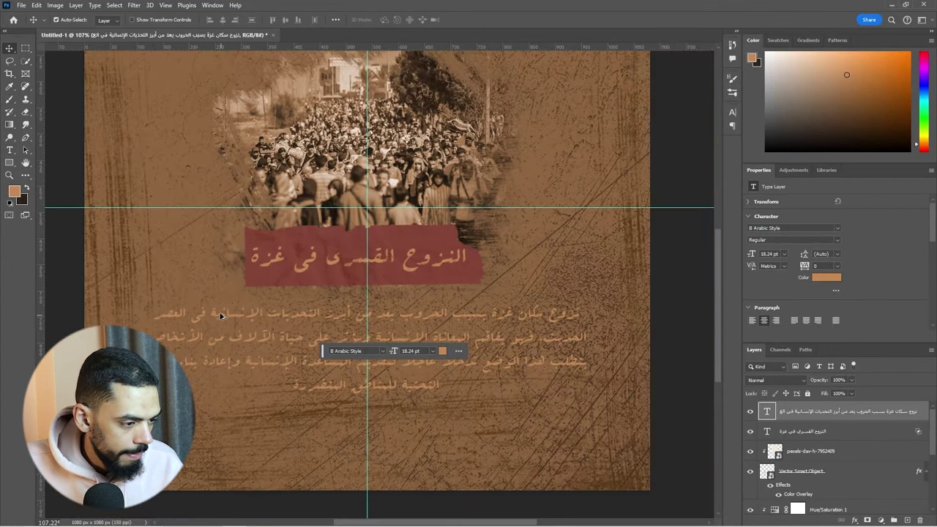
click(826, 277)
click(607, 283)
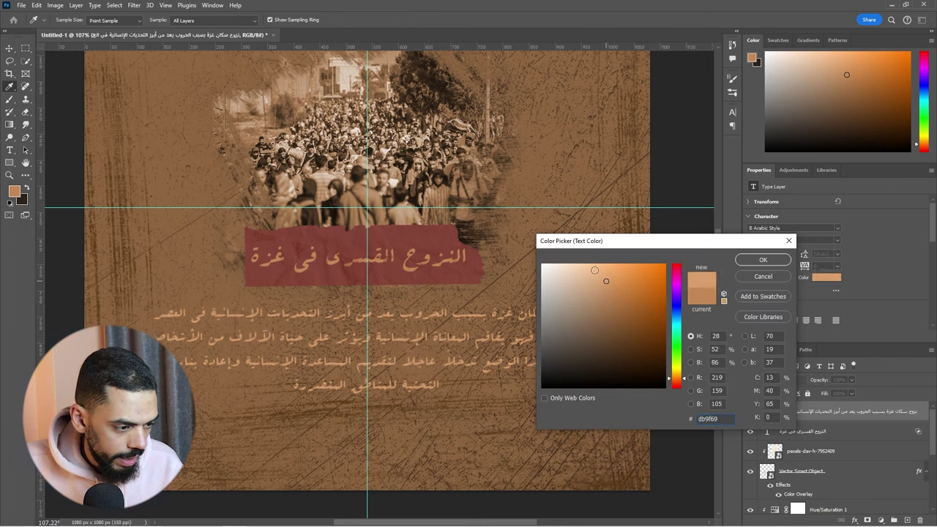
click(779, 265)
click(842, 431)
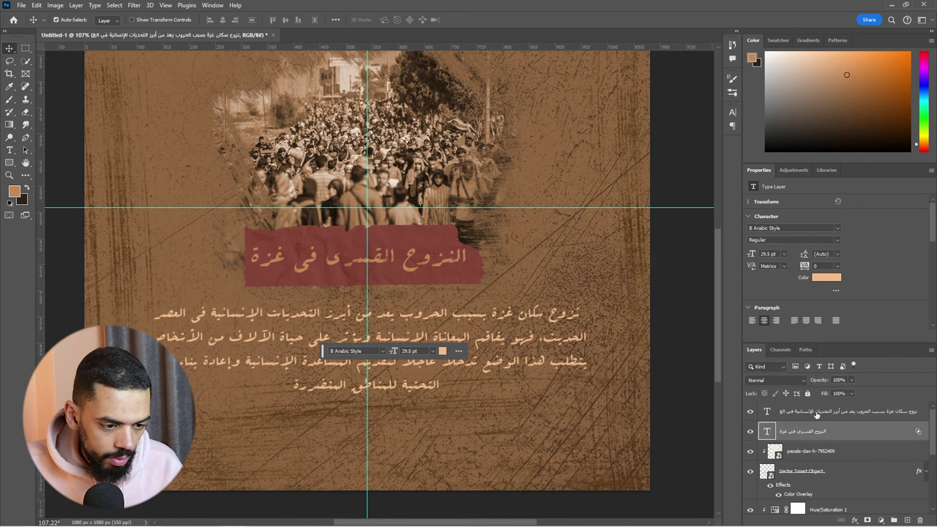
click(824, 280)
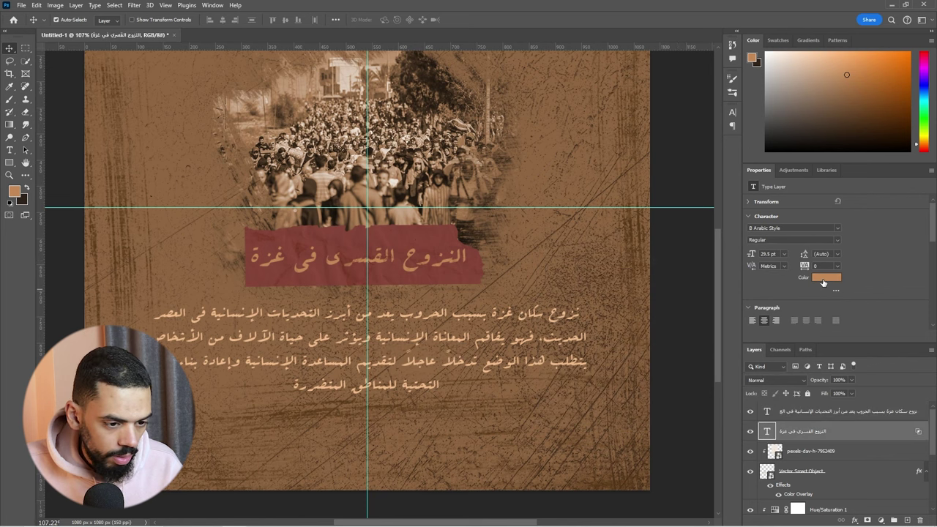
click(461, 313)
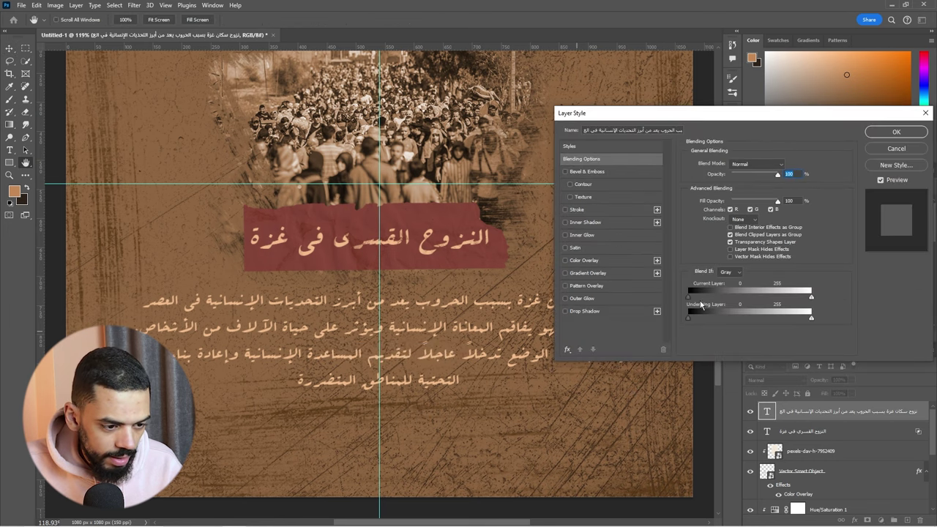
Step: Set the body paragraph's Underlying Layer Blend If to a split 62/93
mouse_move(711, 320)
mouse_down()
mouse_move(726, 323)
mouse_move(716, 325)
mouse_up()
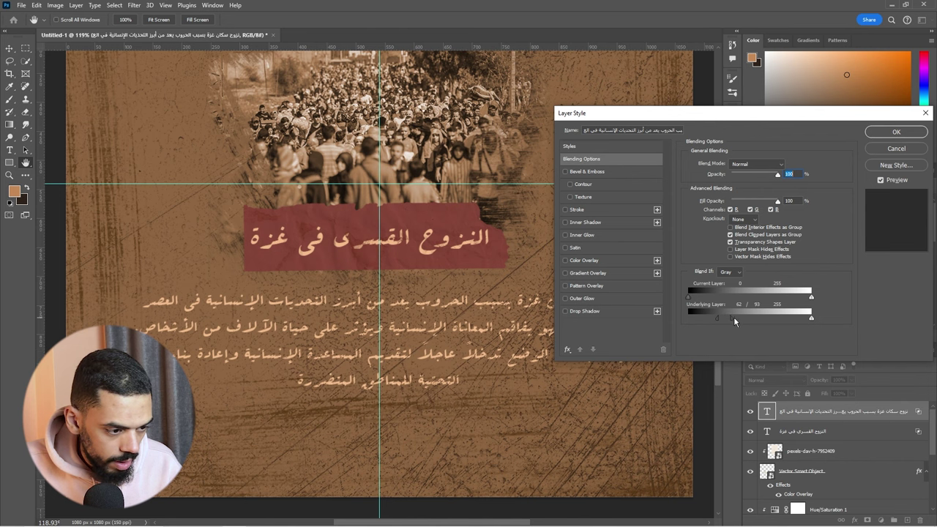
key(Return)
key(ctrl+0)
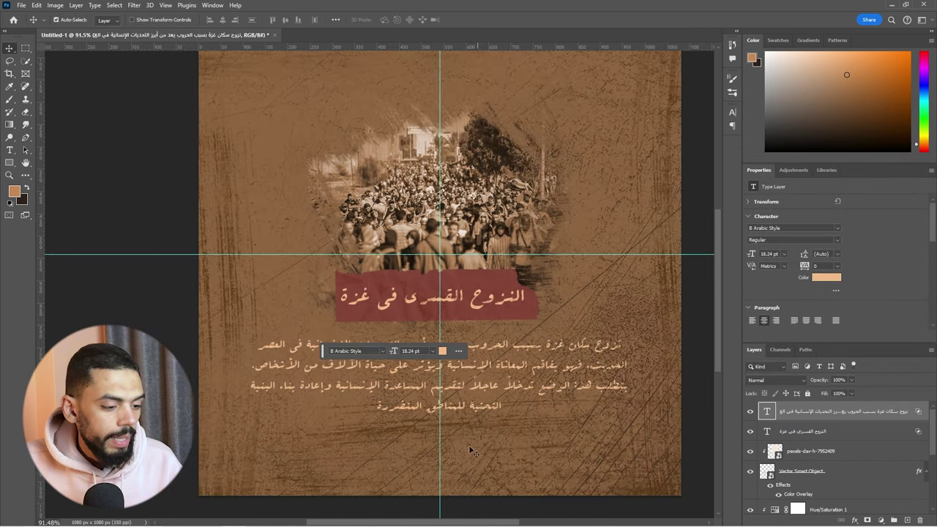
Step: Move the body paragraph down slightly and scale it to about 115%
scroll(439, 366, right, 2)
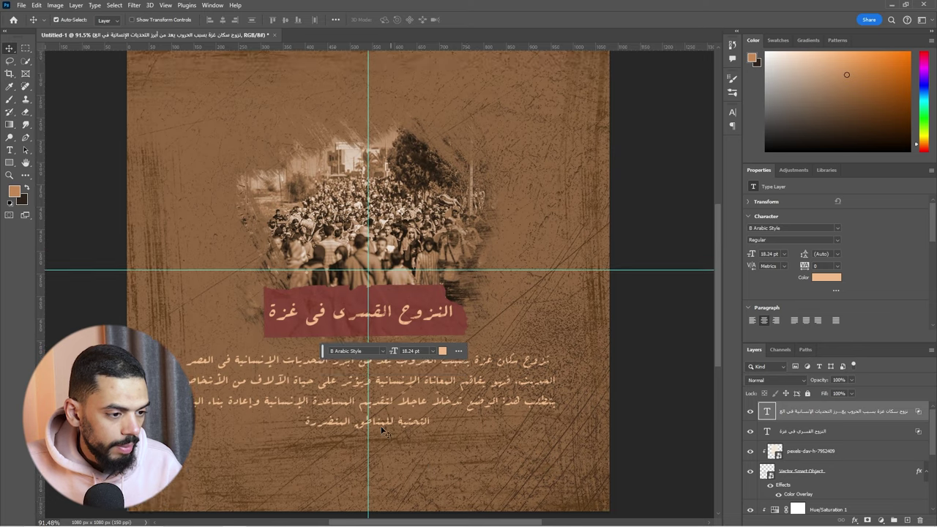
scroll(322, 382, down, 1)
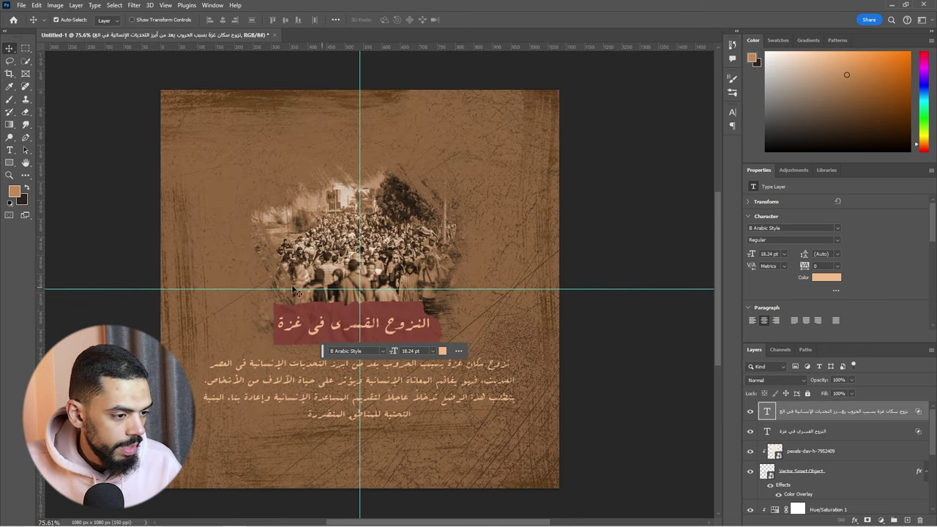
scroll(378, 339, up, 2)
scroll(362, 272, down, 1)
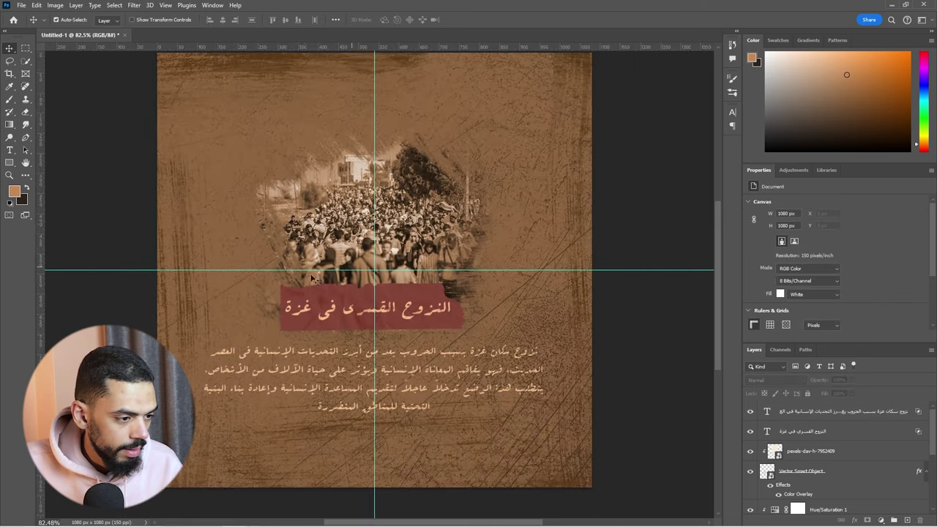
scroll(366, 292, down, 1)
scroll(370, 323, down, 1)
scroll(381, 366, down, 1)
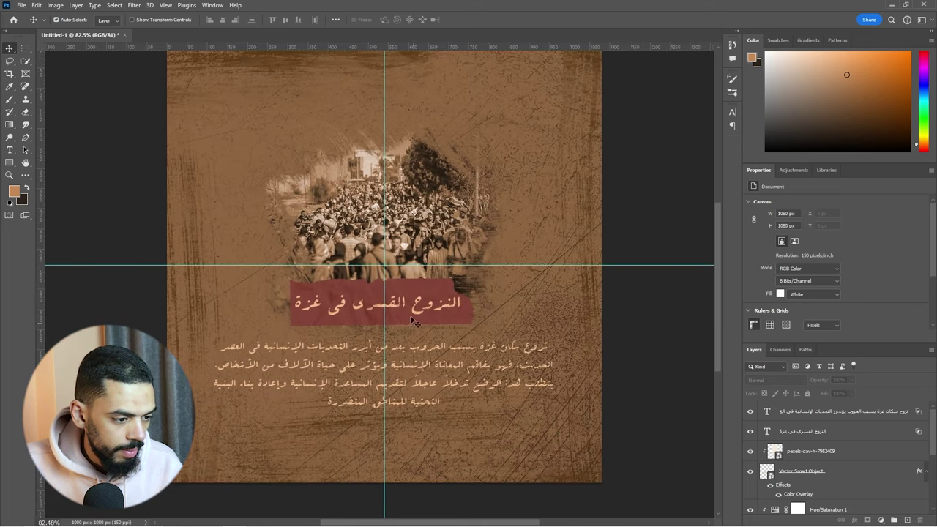
drag(414, 360, 419, 391)
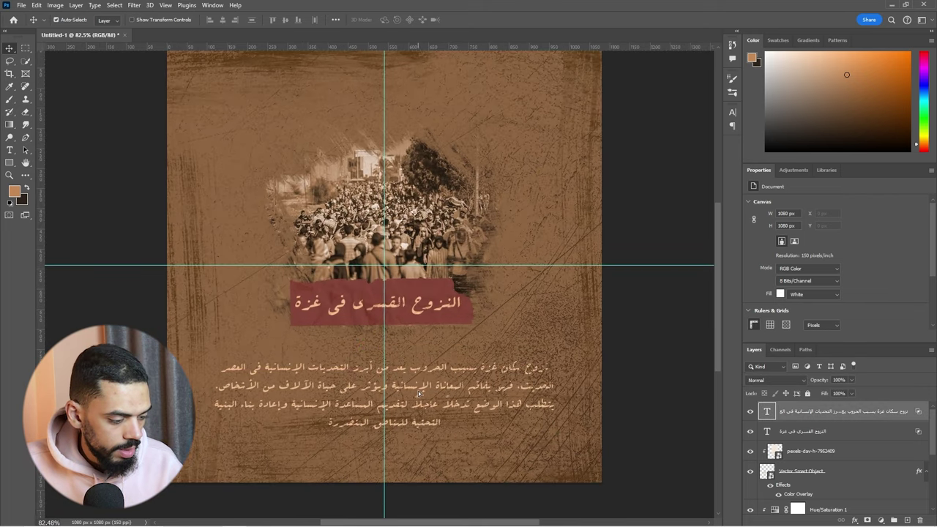
key(ctrl+t)
drag(556, 476, 586, 487)
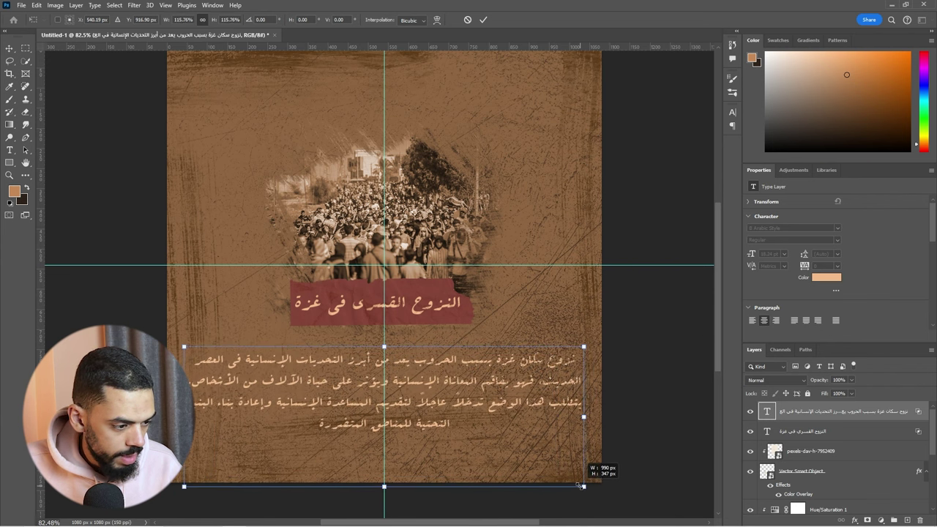
drag(587, 487, 582, 485)
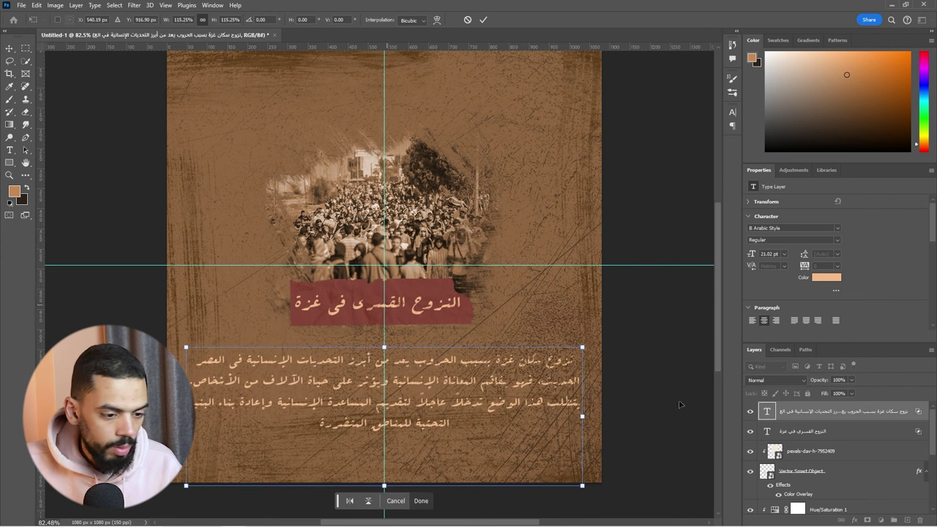
click(827, 438)
Step: Scale the crowd photo and its sepia adjustment to 129% and raise them
scroll(828, 445, down, 3)
click(832, 430)
shift+click(832, 410)
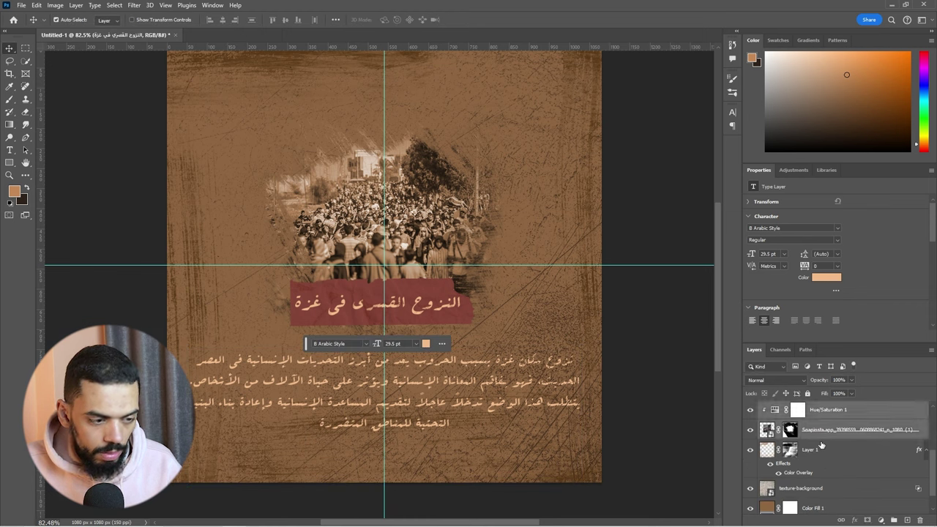
key(ctrl+t)
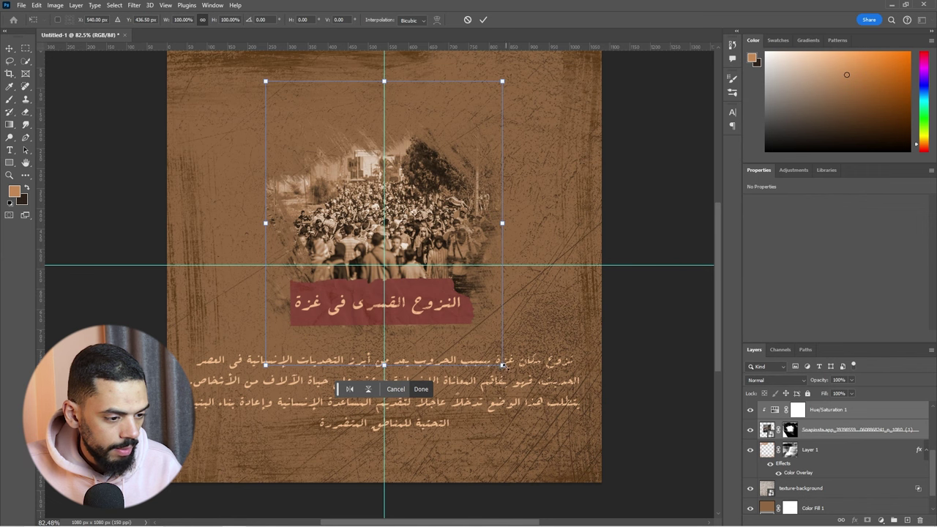
drag(503, 365, 557, 392)
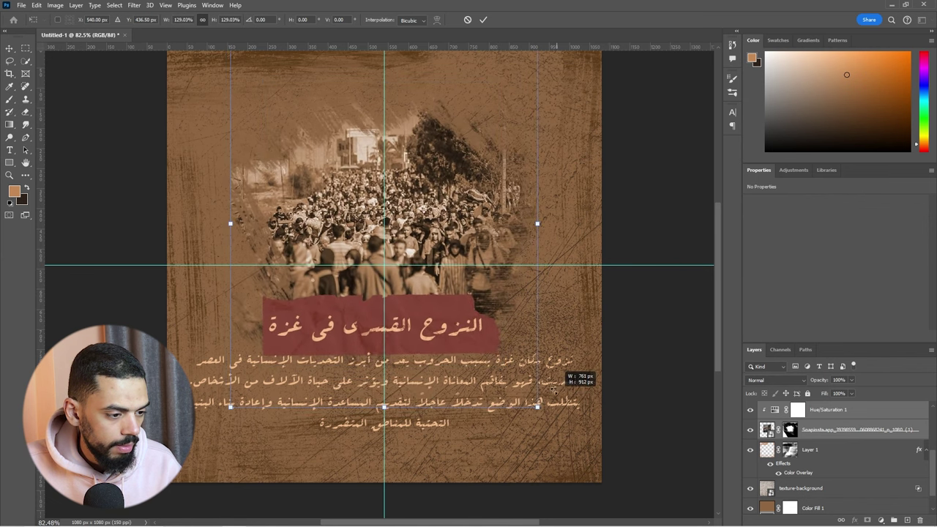
mouse_move(439, 336)
mouse_down()
mouse_move(440, 312)
mouse_move(439, 322)
mouse_up()
key(Return)
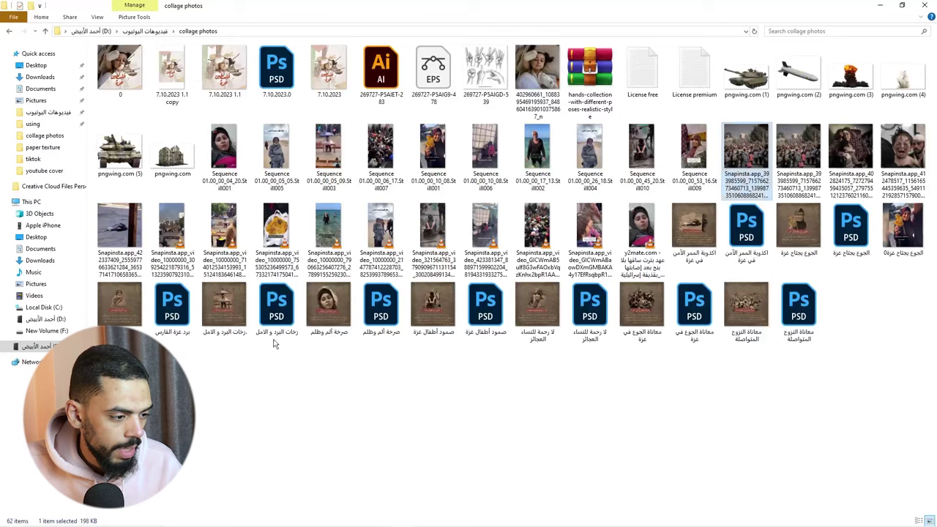
Step: Drag Sequence 01.00_00_06_17.Still007 from the collage photos folder onto the poster
drag(390, 150, 553, 304)
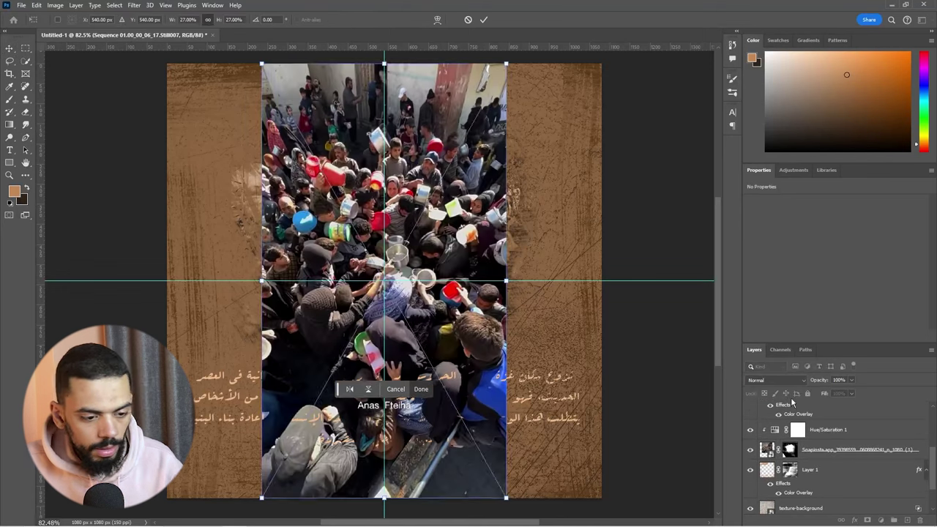
Step: Move the placed Sequence photo below Hue/Saturation and copy the Snapinsta brushed mask onto it
key(Return)
scroll(820, 415, up, 1)
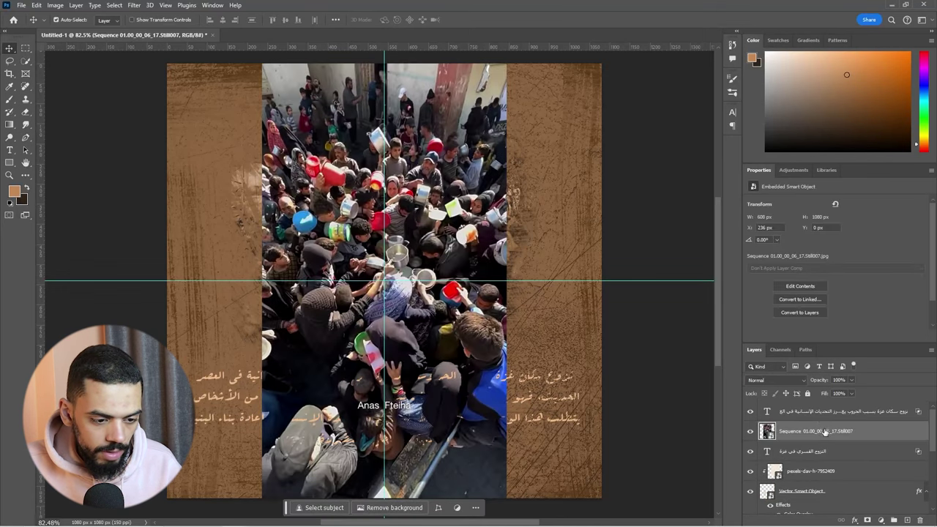
drag(826, 432, 833, 519)
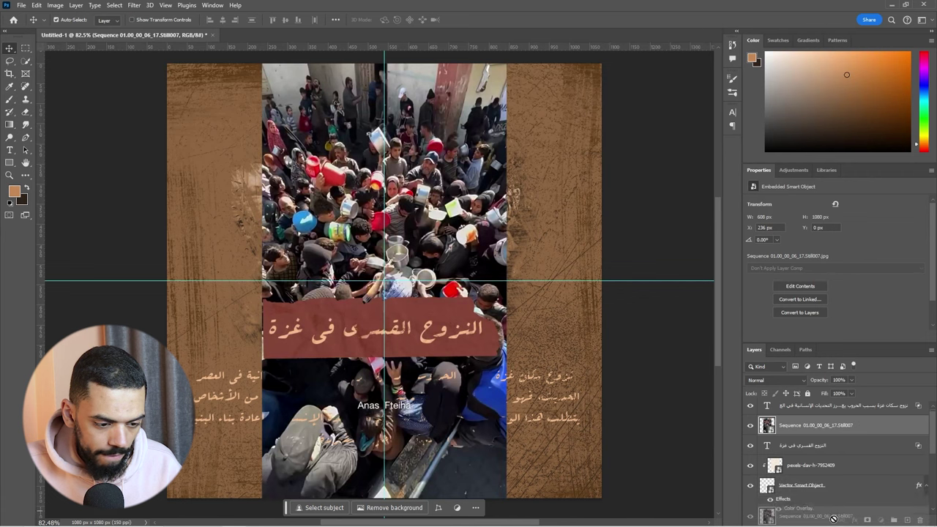
drag(833, 520, 823, 457)
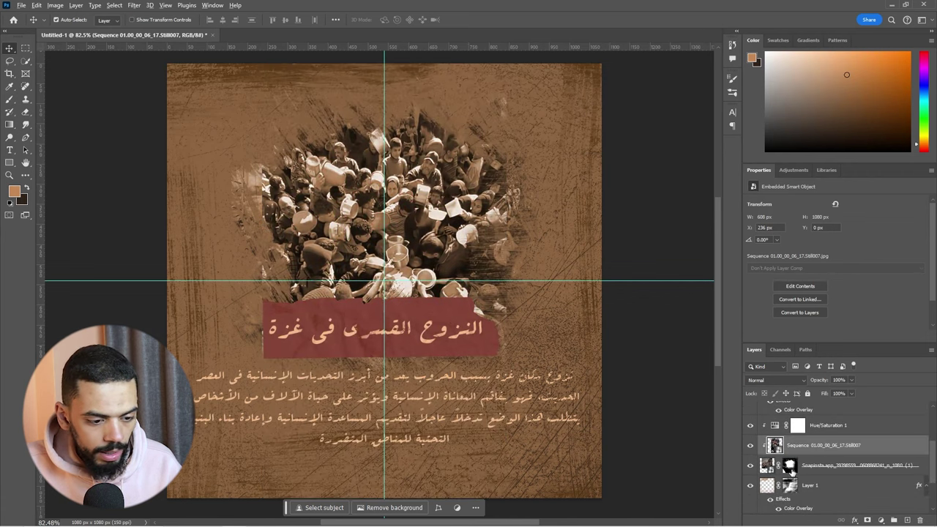
drag(791, 471, 796, 447)
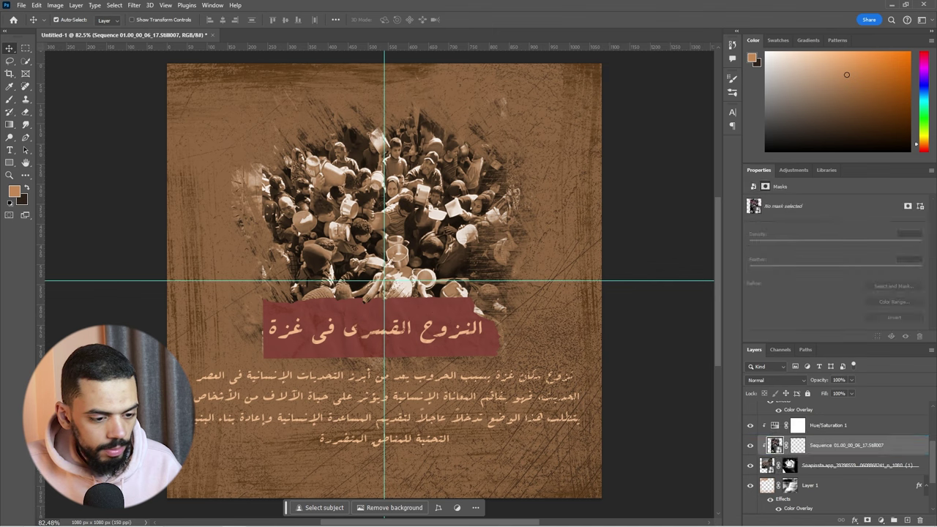
Step: Hide the old Snapinsta crowd photo, keeping the new masked Sequence layer visible and selected
click(750, 467)
click(750, 446)
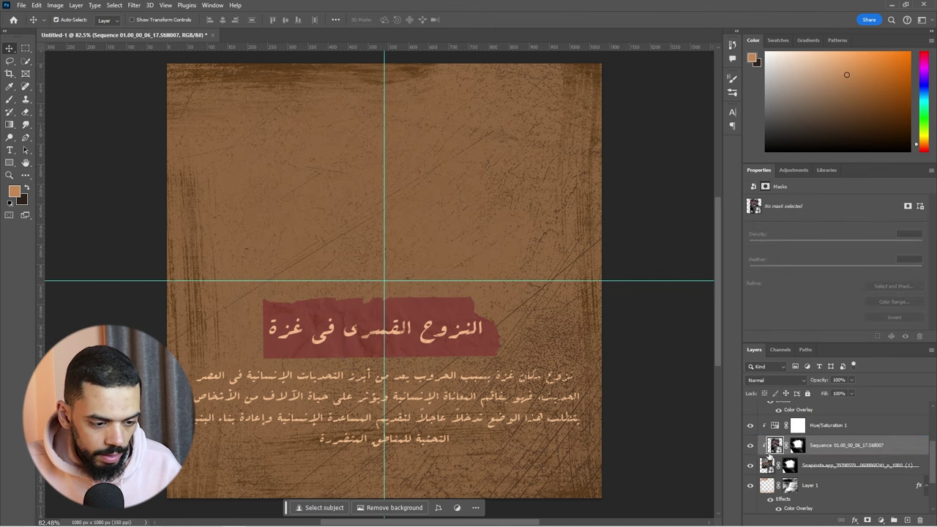
click(772, 446)
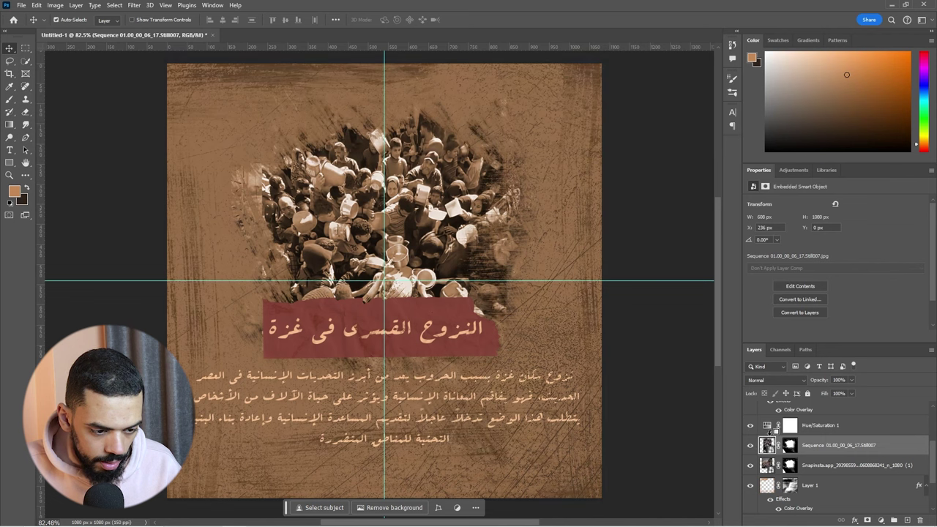
click(750, 467)
scroll(330, 225, down, 1)
scroll(259, 225, up, 1)
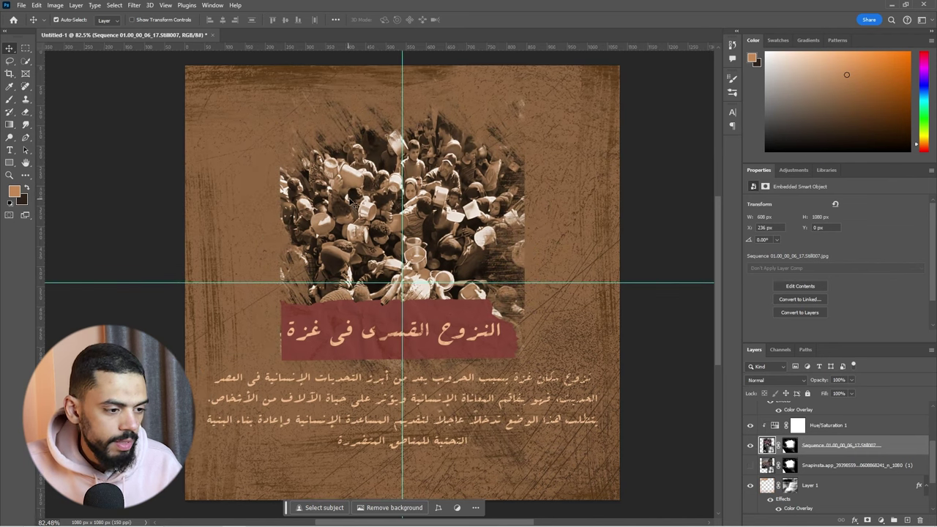
scroll(350, 199, down, 1)
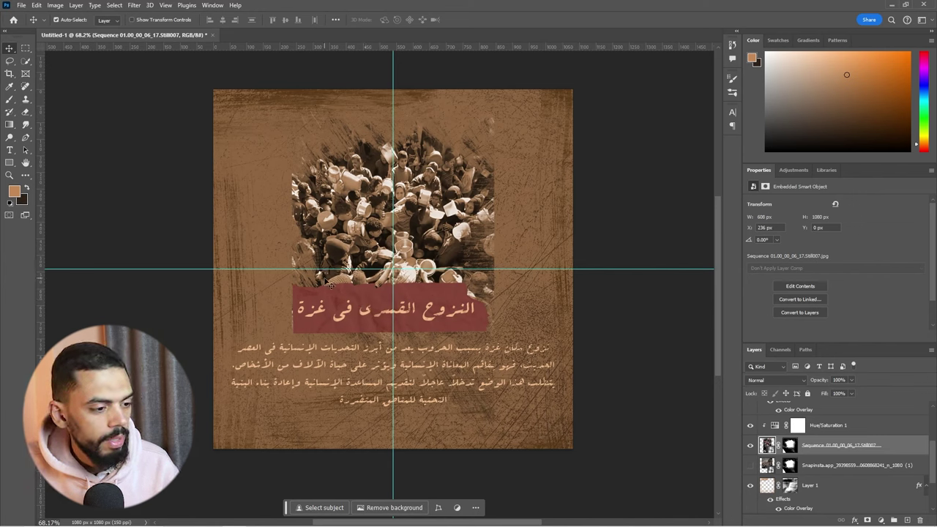
scroll(285, 313, up, 2)
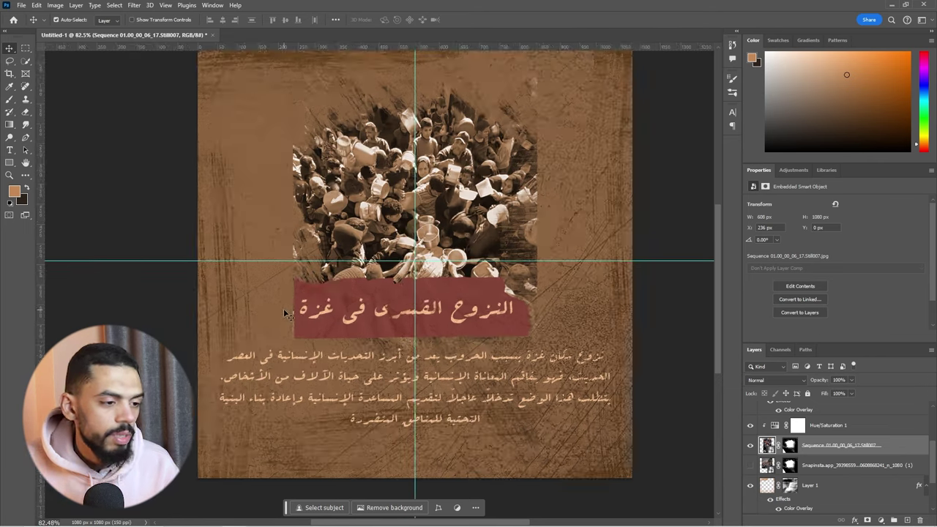